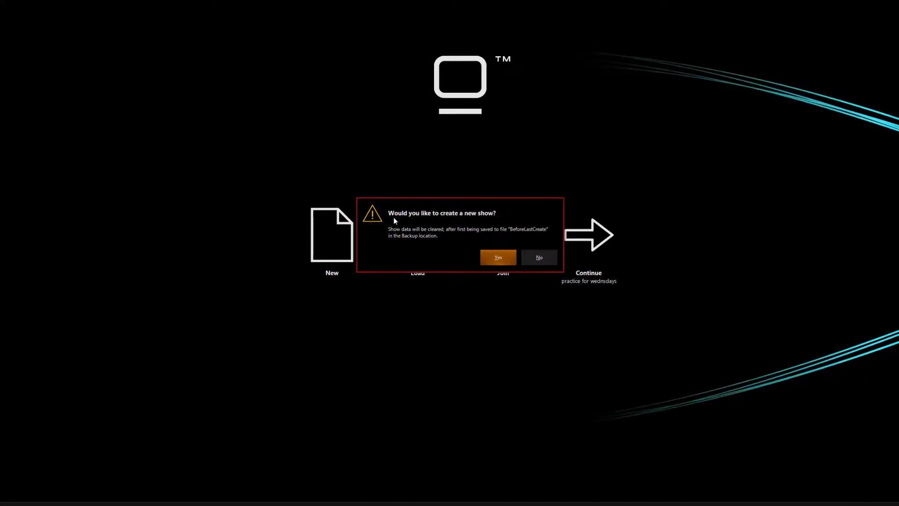
Create a new show named "tutorial", confirming that the current show data is cleared.
click(490, 257)
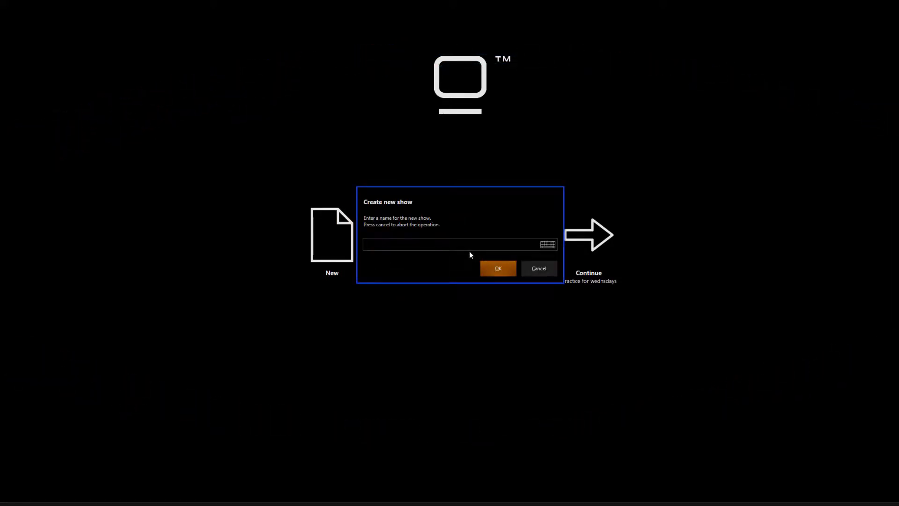
key(BackSpace)
text(t)
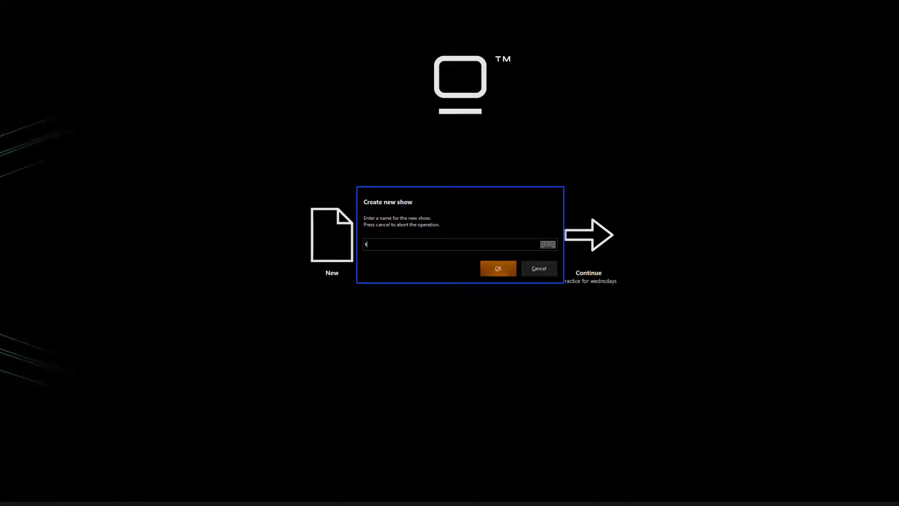
text(utorial)
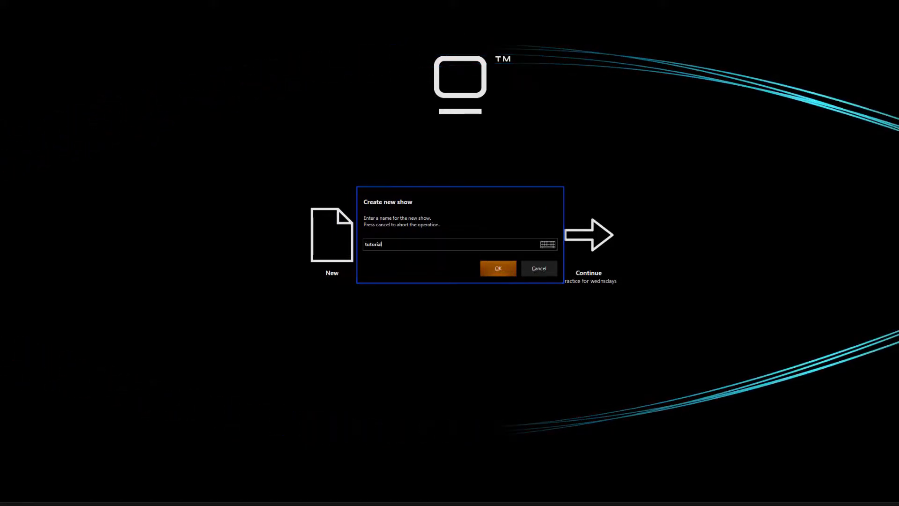
key(Return)
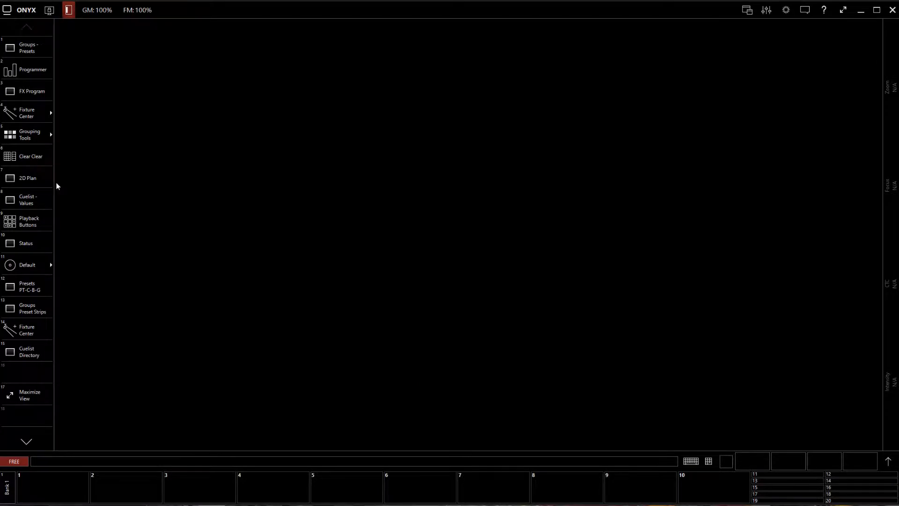
Start a new fixture in the show's patch and choose Ayrton as its manufacturer from the standard library.
click(7, 10)
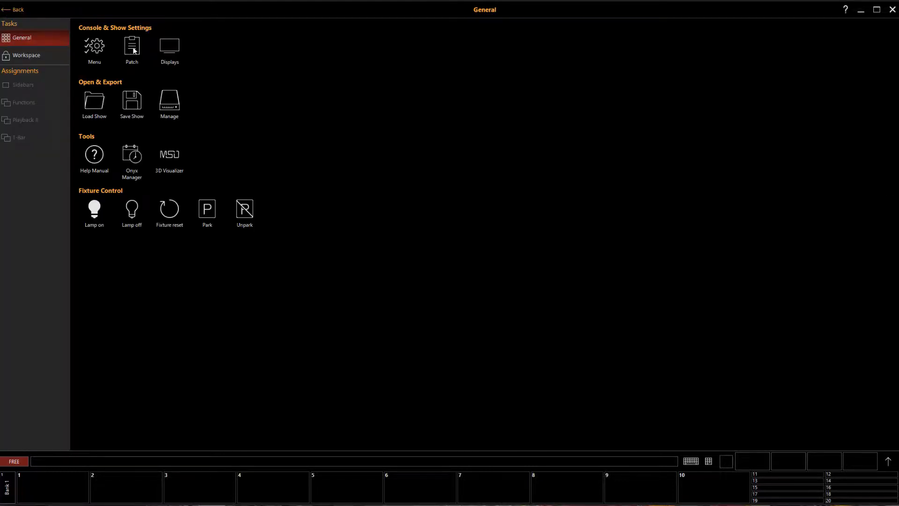
click(132, 49)
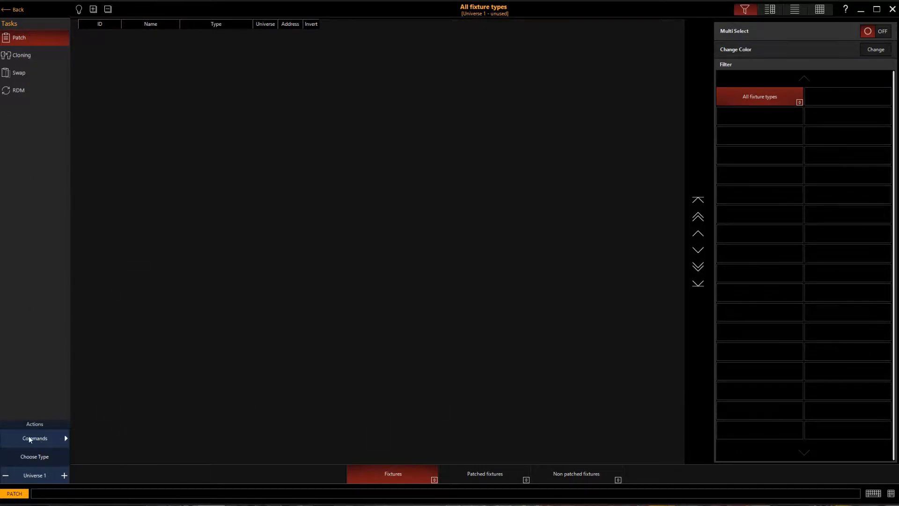
click(55, 439)
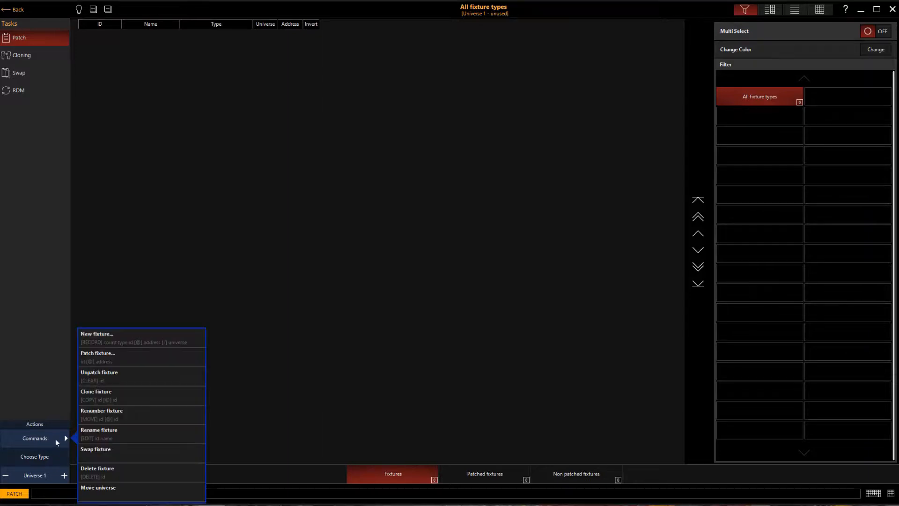
click(108, 342)
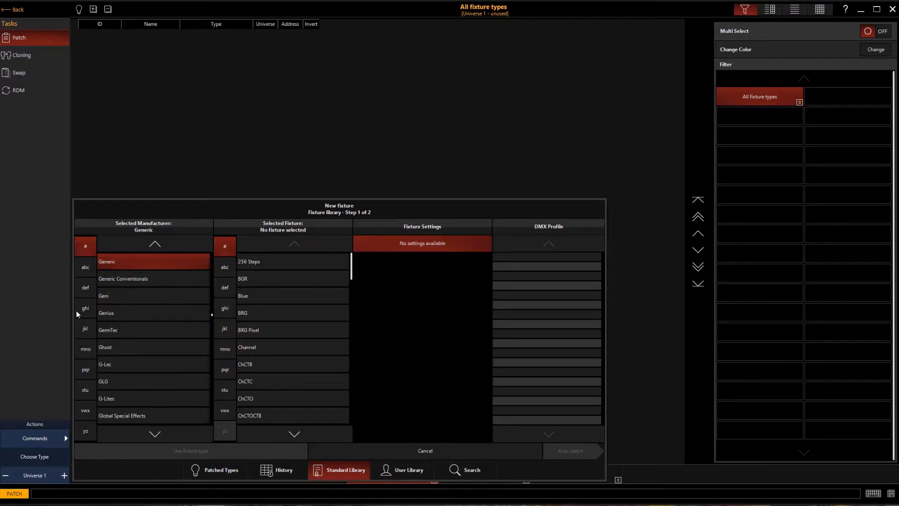
click(79, 329)
click(85, 271)
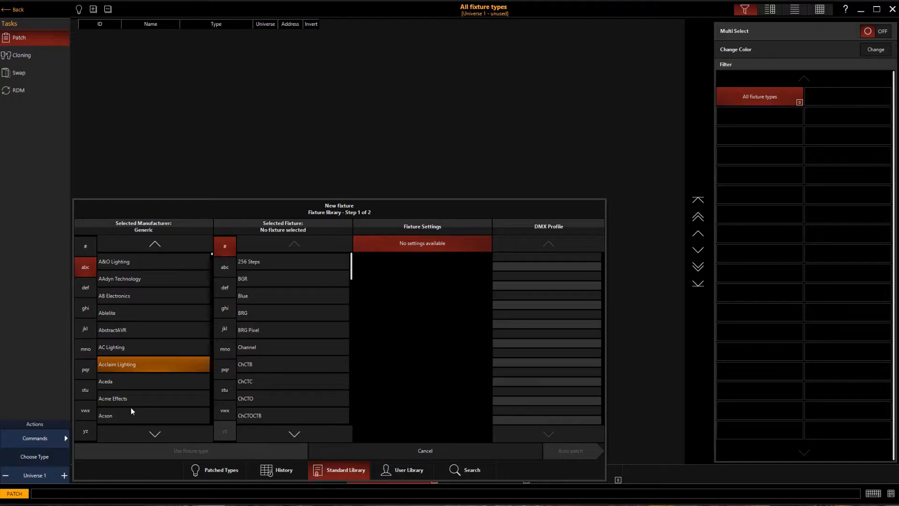
click(151, 433)
click(150, 435)
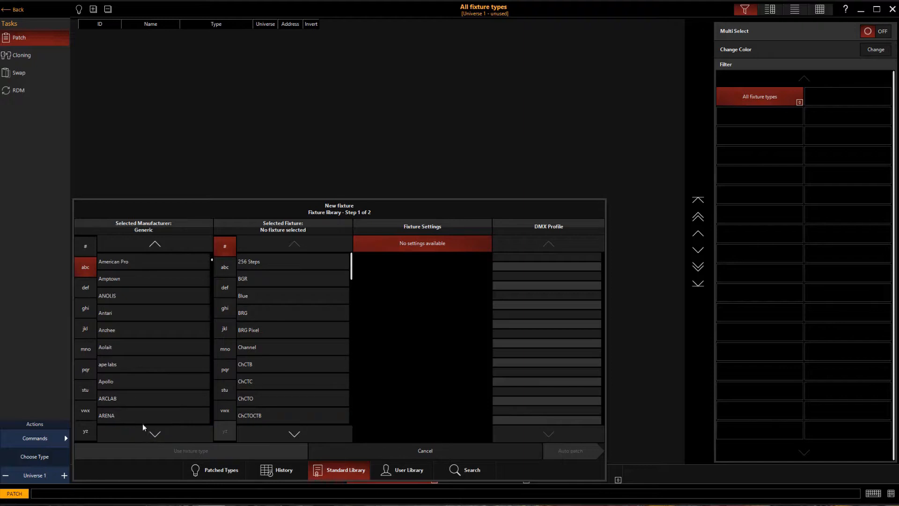
click(155, 244)
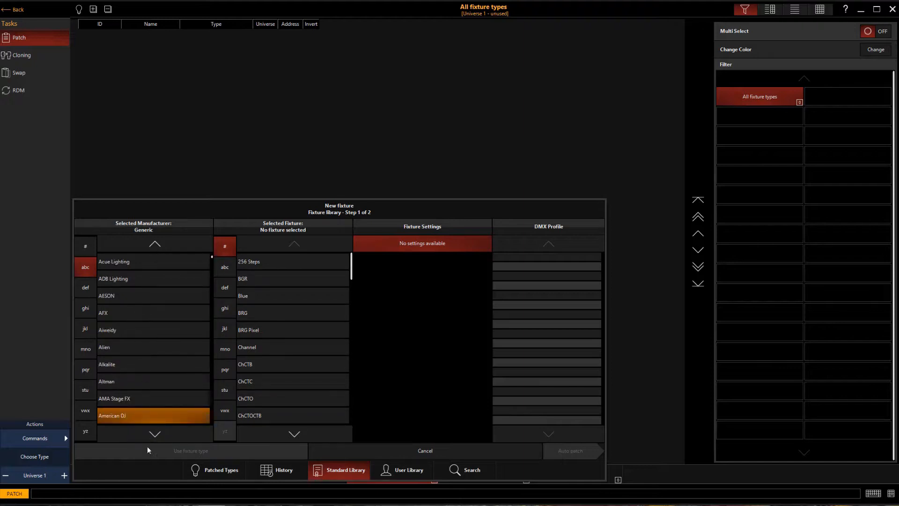
click(156, 434)
click(118, 318)
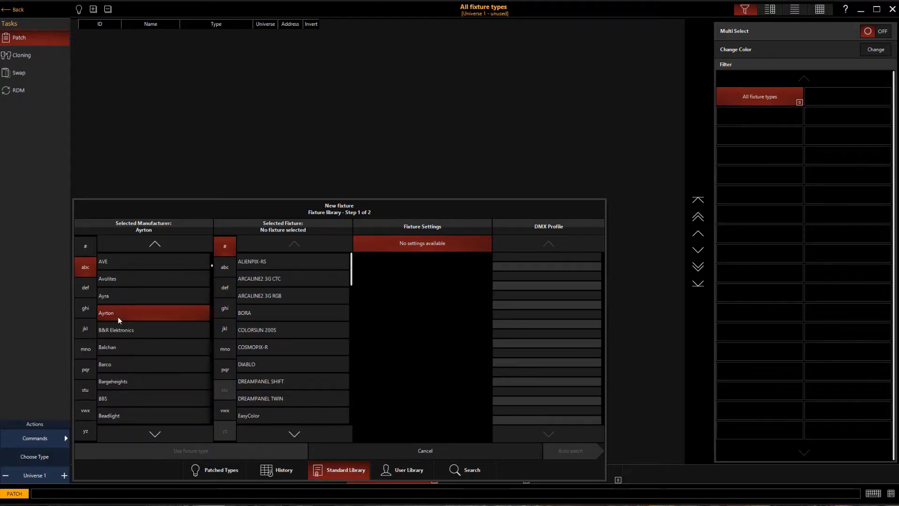
Choose the MagicPanel 602 fixture and set its mode to Basic.
click(224, 349)
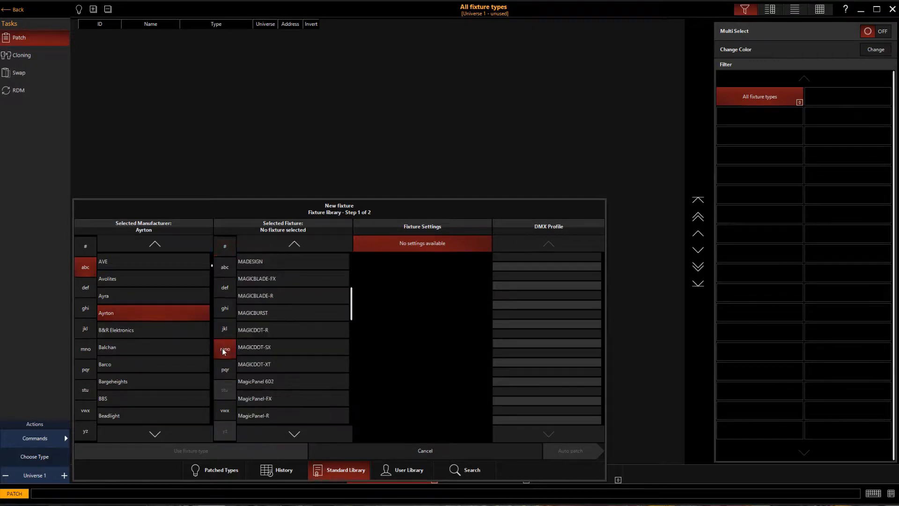
click(269, 380)
click(428, 260)
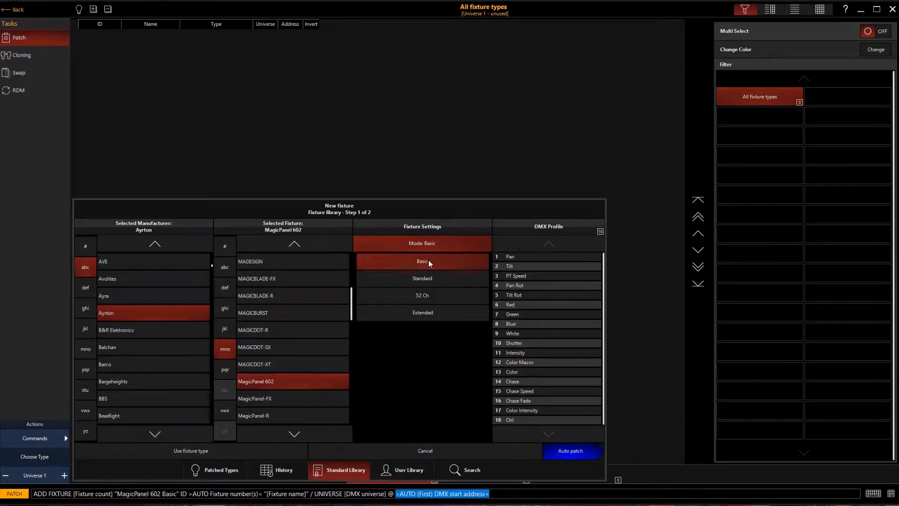
click(432, 314)
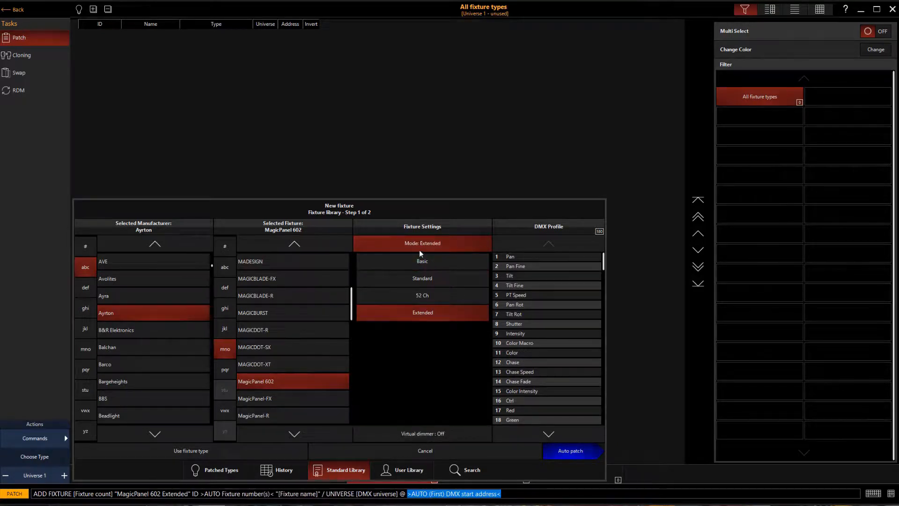
click(418, 269)
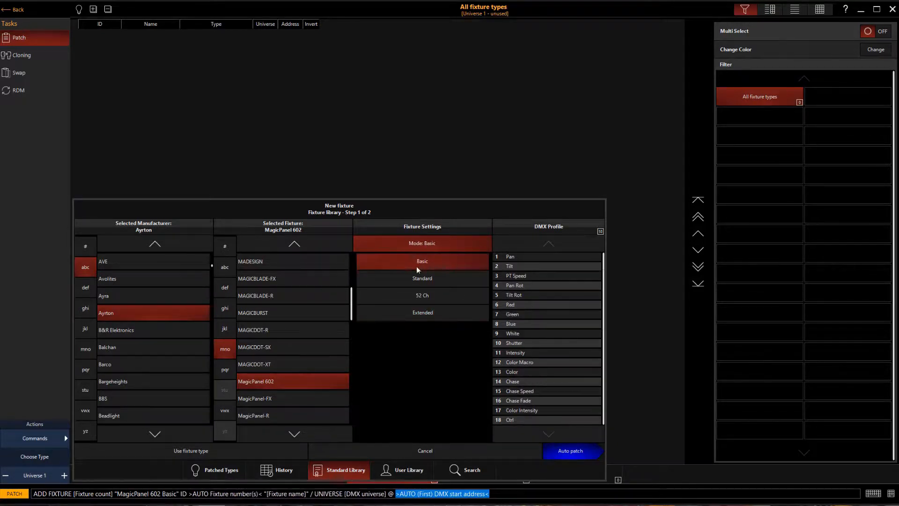
Auto patch four of these fixtures under the name "magic panel" with automatic ID, universe and address.
click(557, 451)
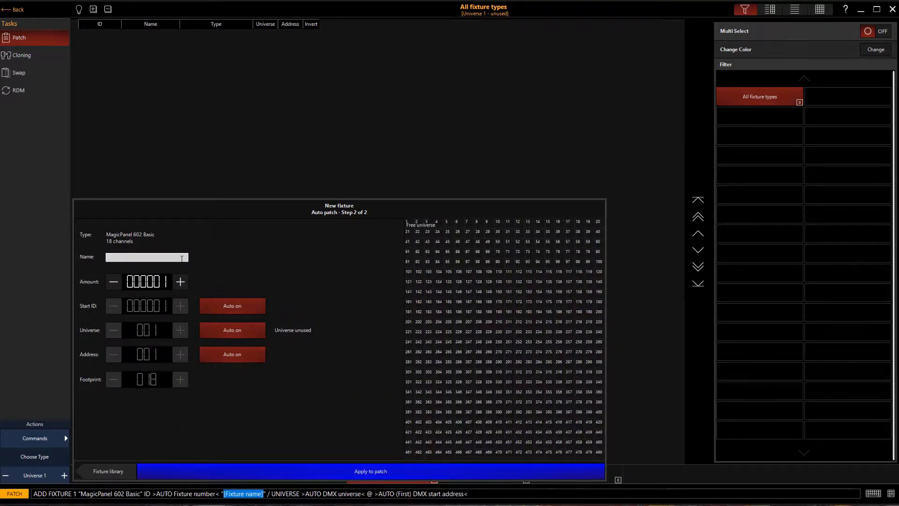
text(m)
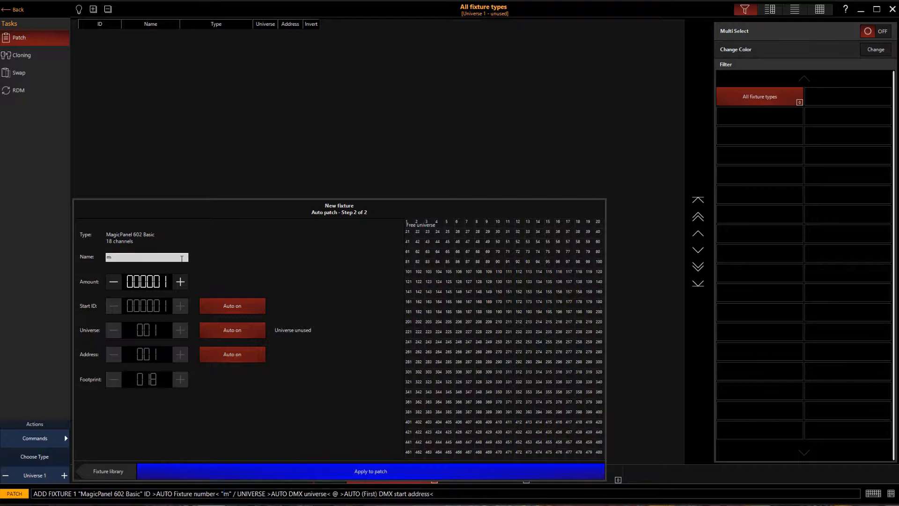
text(agic)
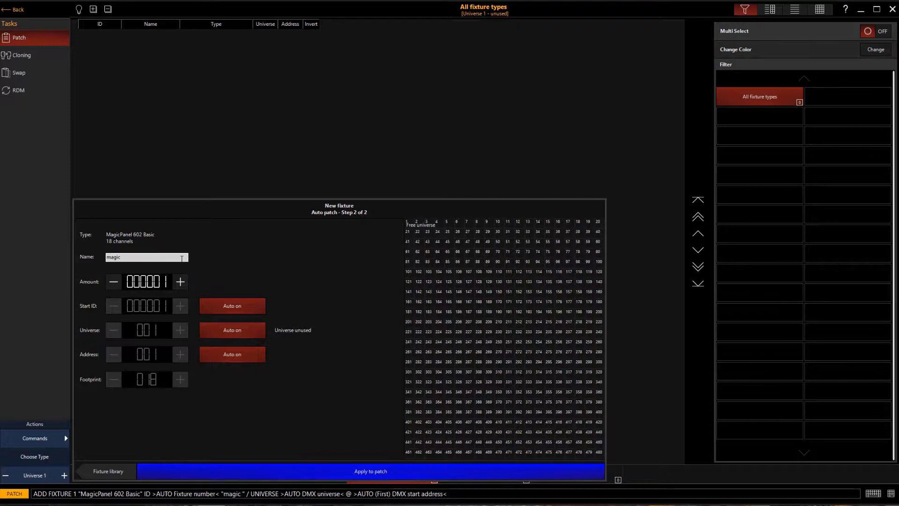
text( panel)
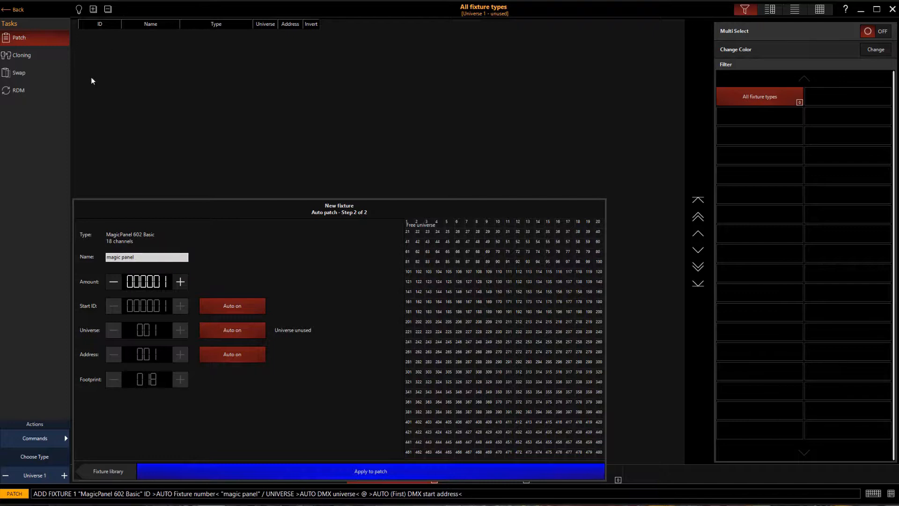
click(180, 282)
click(361, 472)
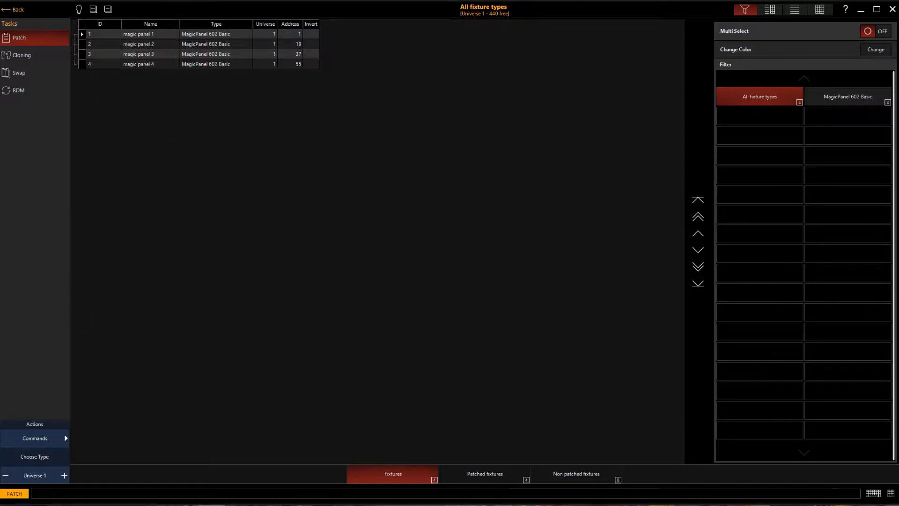
Patch eight SlimPAR 64 RGBA 8 Ch fixtures as "pars" and two Intimidator Spot 375Z IRC 9 Ch as "spots", and return to the main workspace.
click(43, 444)
click(111, 346)
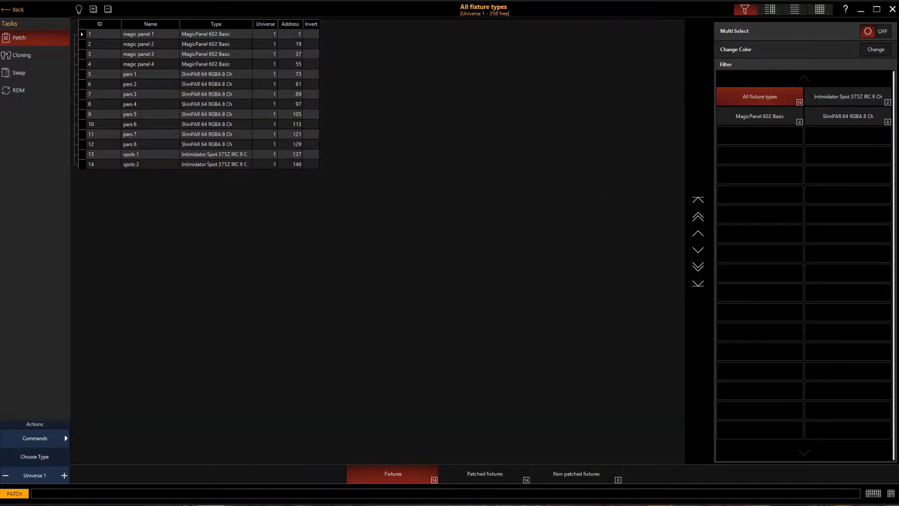
click(8, 13)
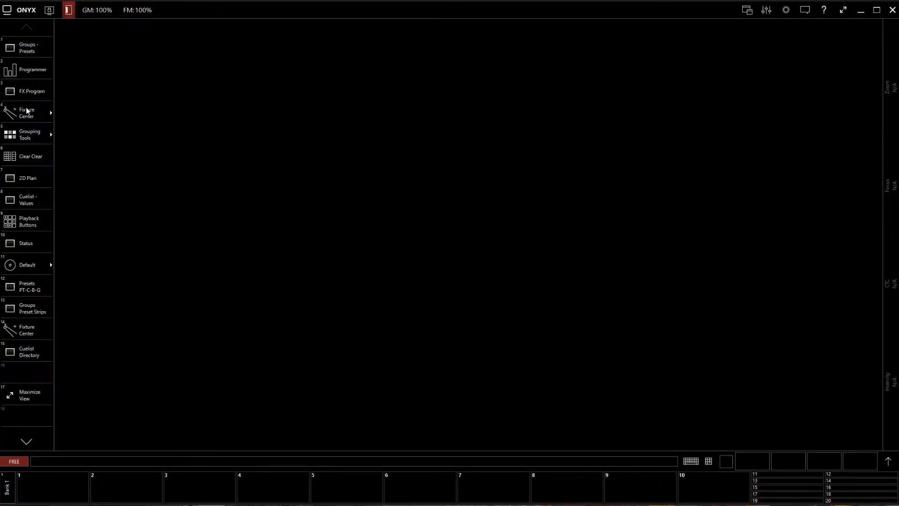
click(7, 13)
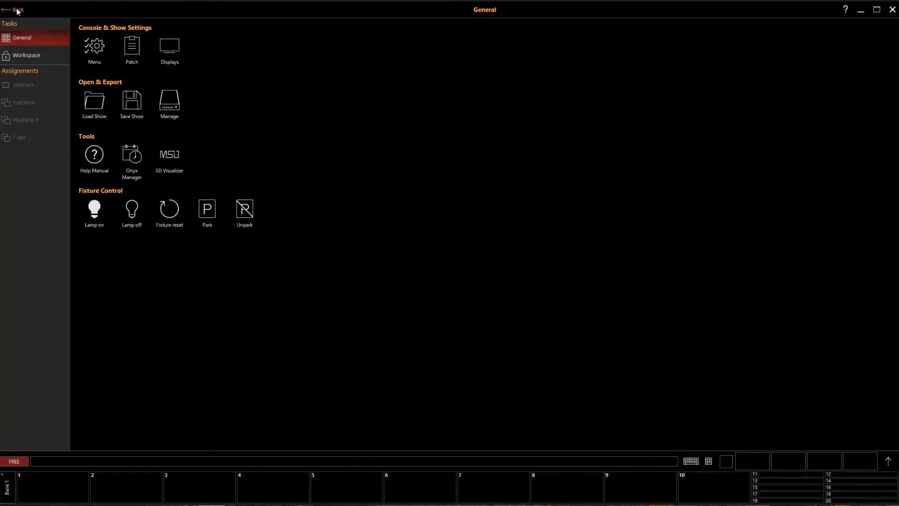
click(7, 14)
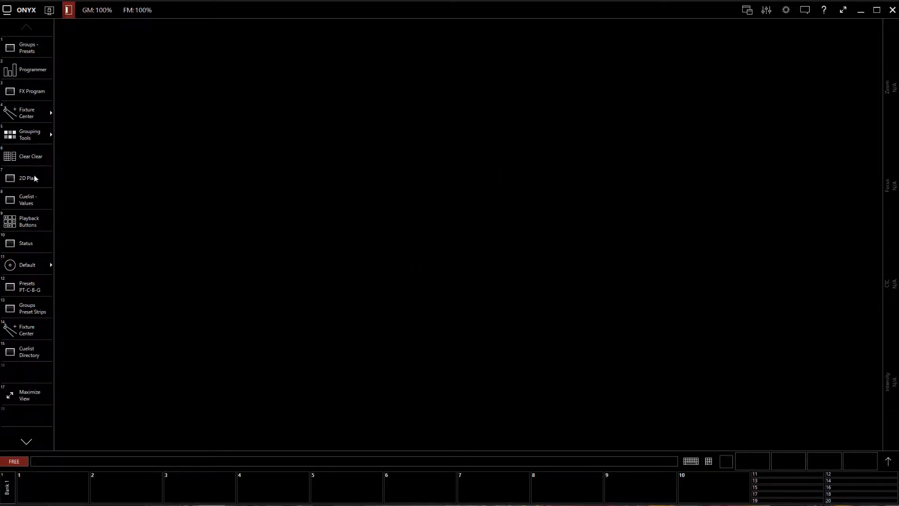
Open the Fixture Center, check its groups view and show the list of patched fixtures.
click(26, 116)
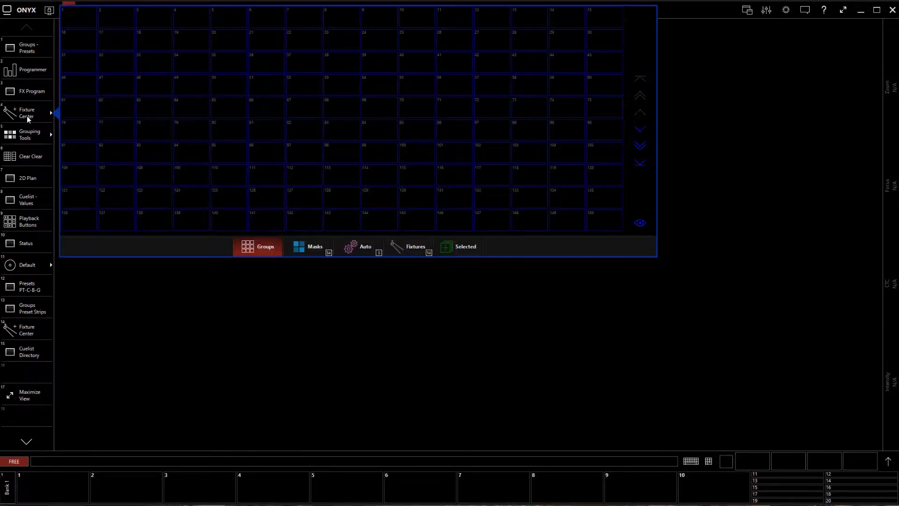
click(408, 248)
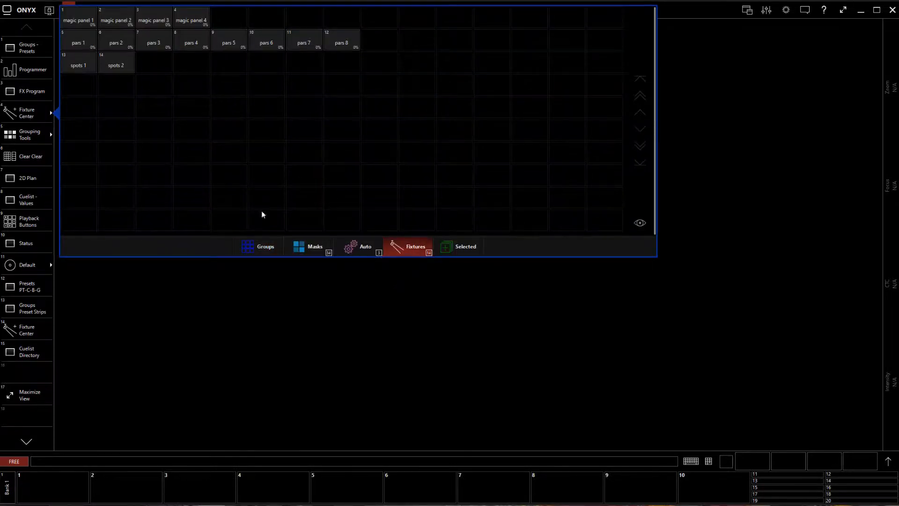
click(33, 114)
click(32, 111)
click(267, 251)
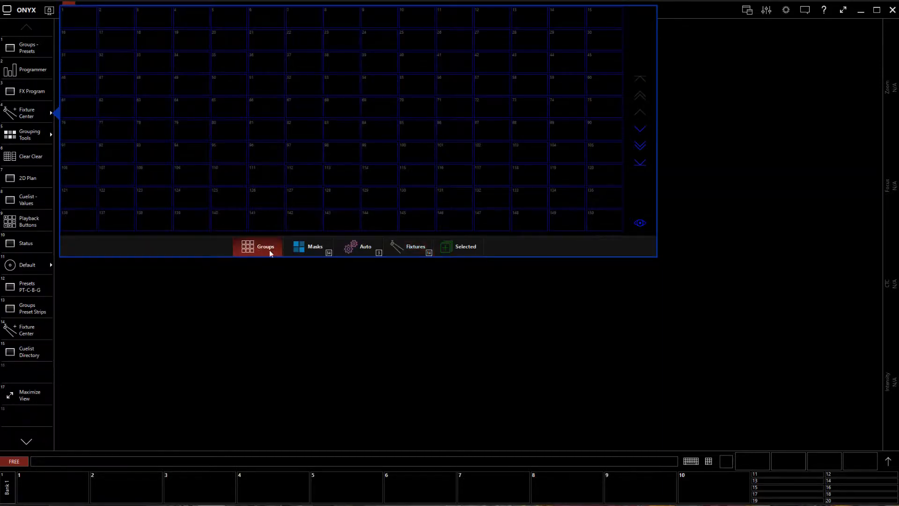
click(411, 247)
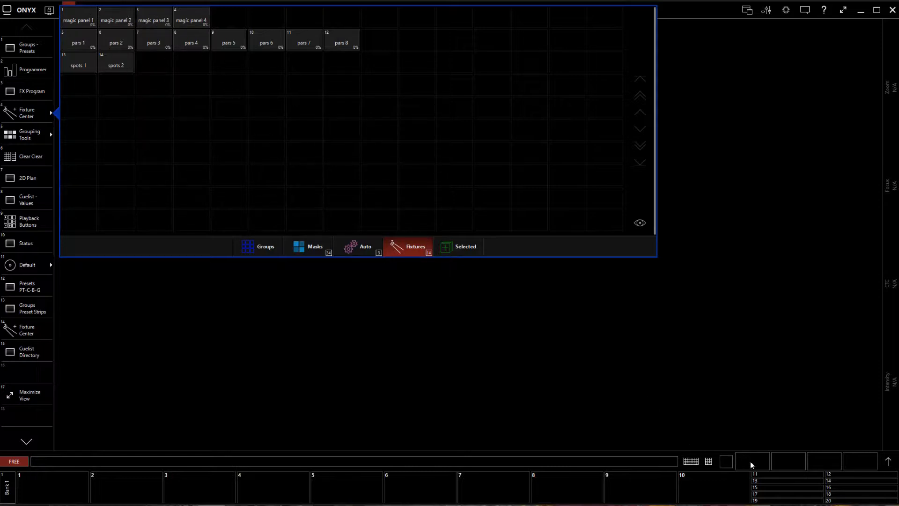
Select magic panels 1 to 4 and record them as a group in the first group slot.
click(708, 461)
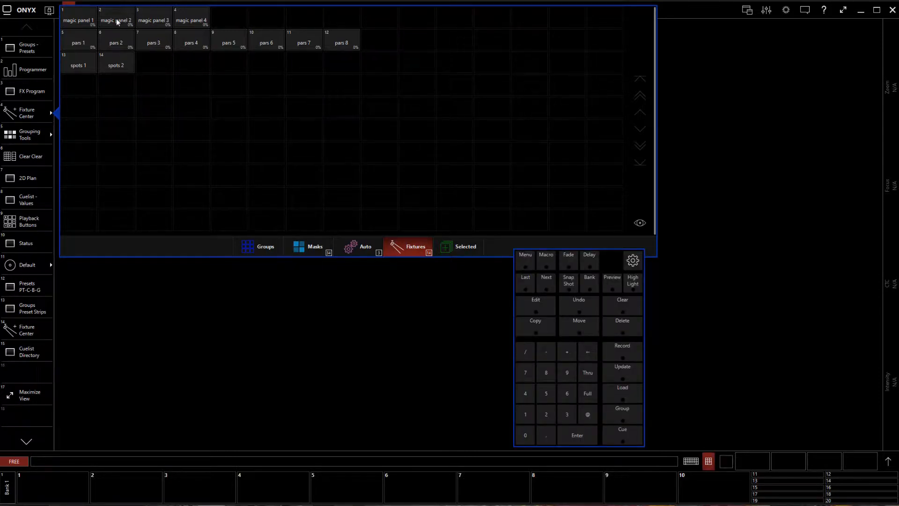
click(77, 21)
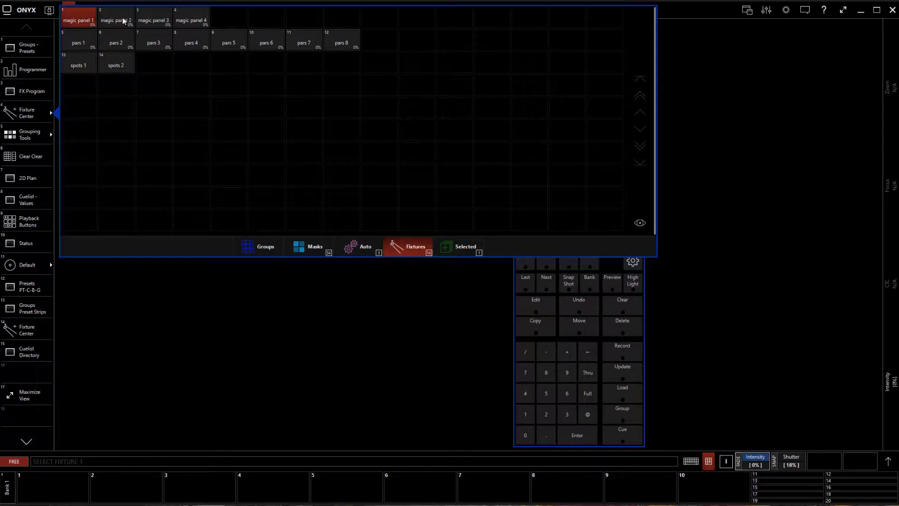
click(124, 21)
click(155, 21)
click(196, 23)
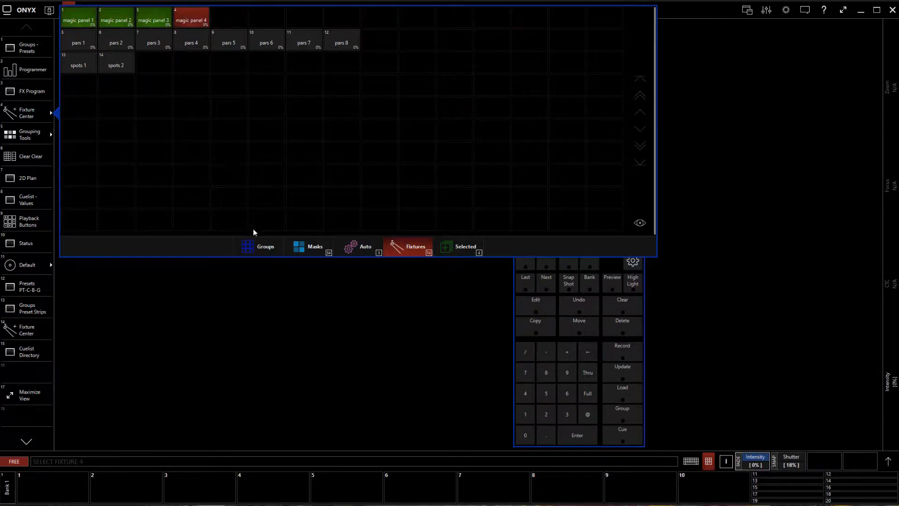
click(279, 246)
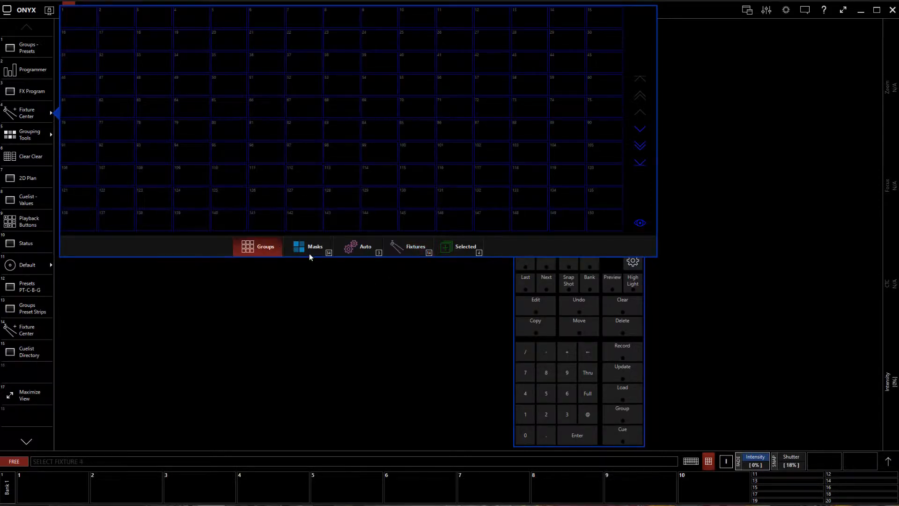
click(619, 347)
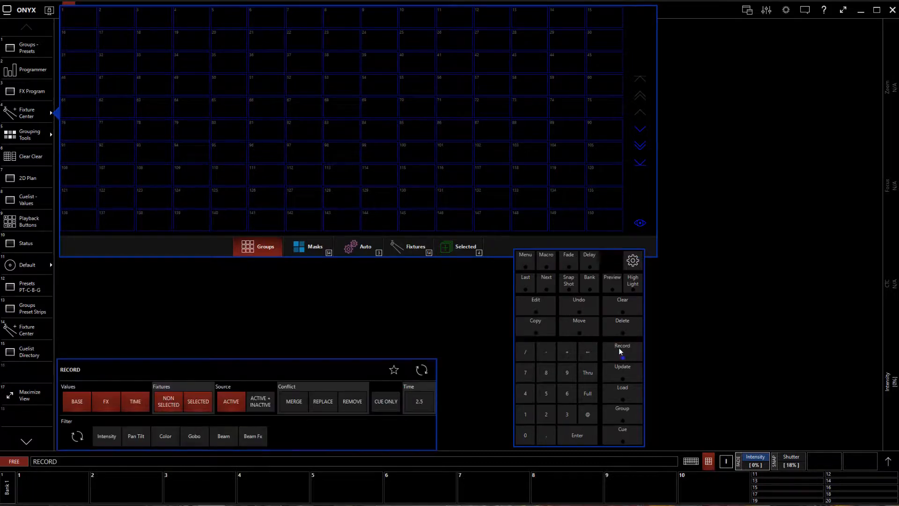
click(81, 21)
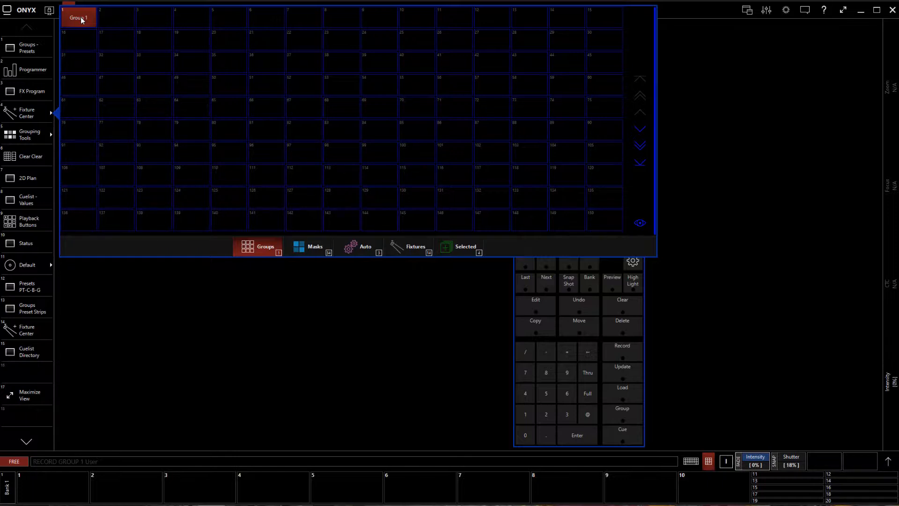
Name the recorded group "magic panels" and clear the fixture selection.
text(magic panels)
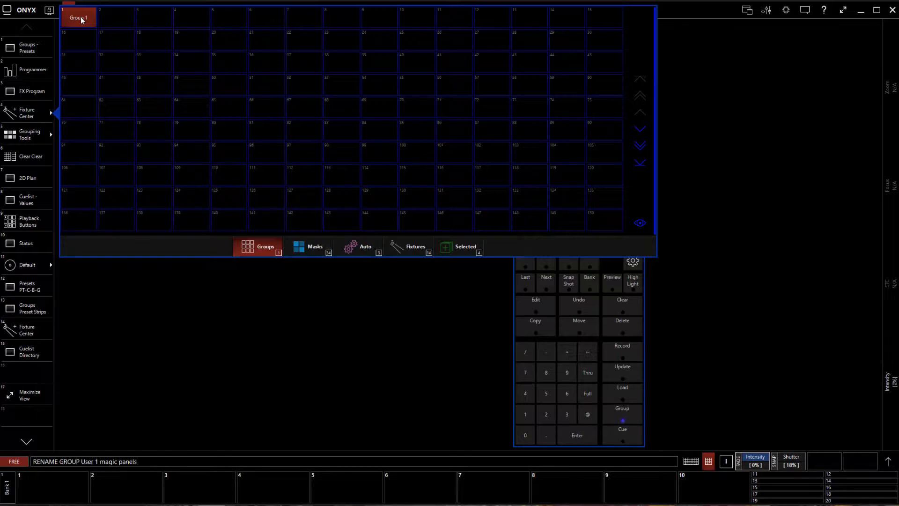
key(Return)
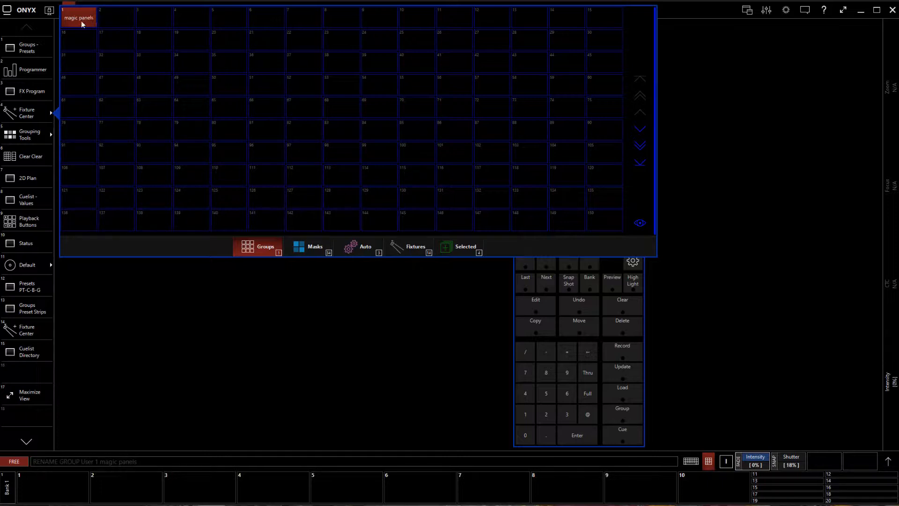
click(632, 318)
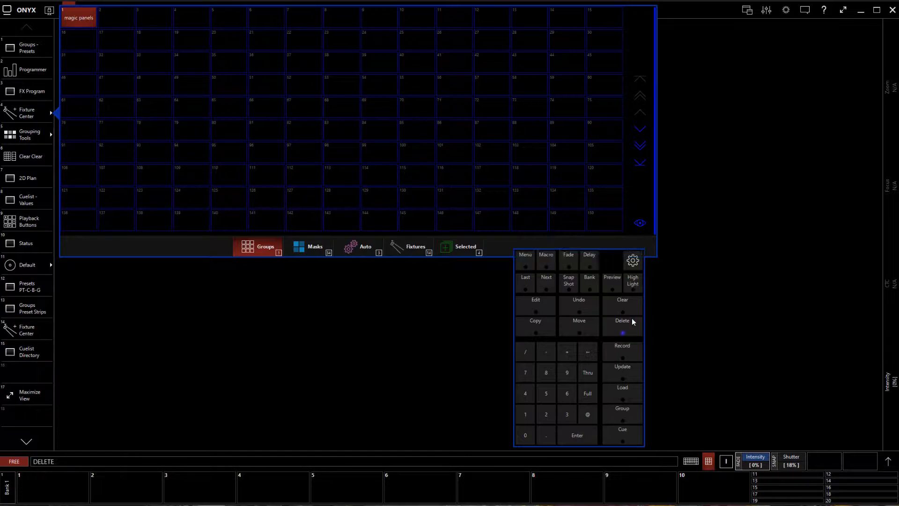
click(620, 301)
click(620, 301)
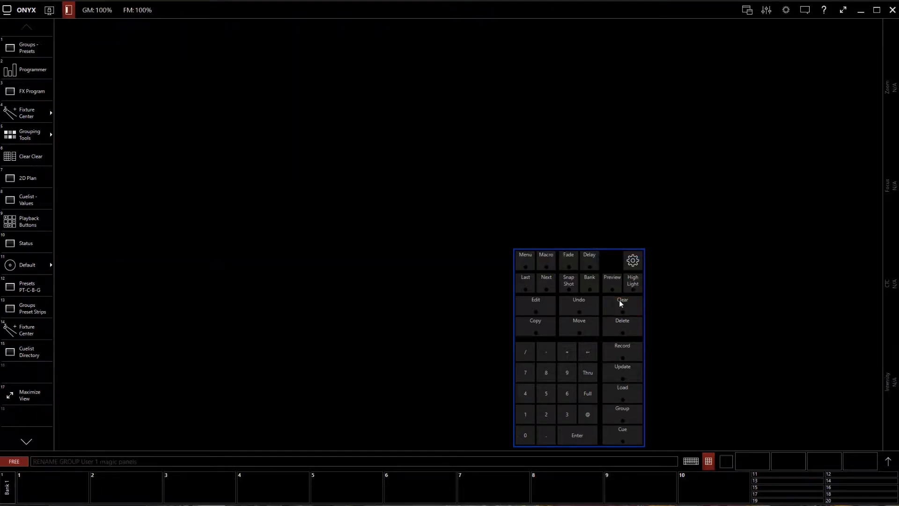
Recall the magic panels group, check which fixtures it selects in the fixture list, and clear the selection.
click(26, 117)
click(78, 20)
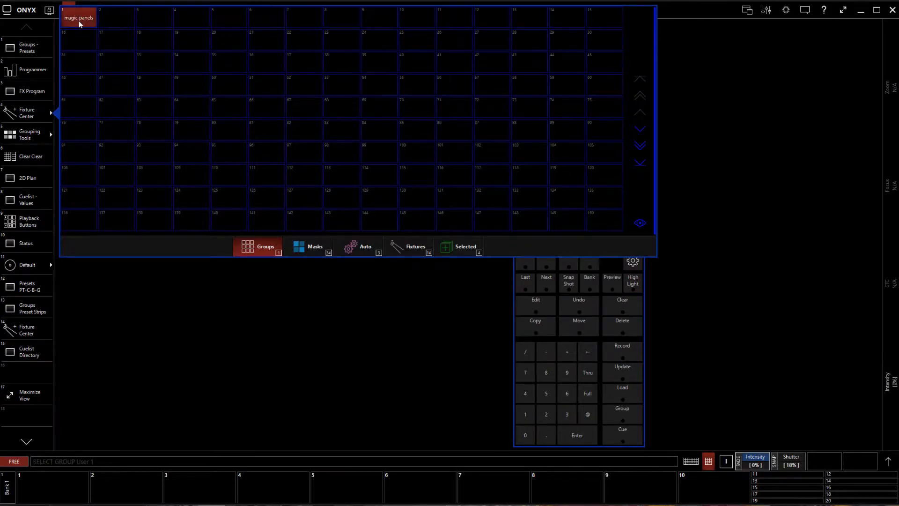
click(421, 248)
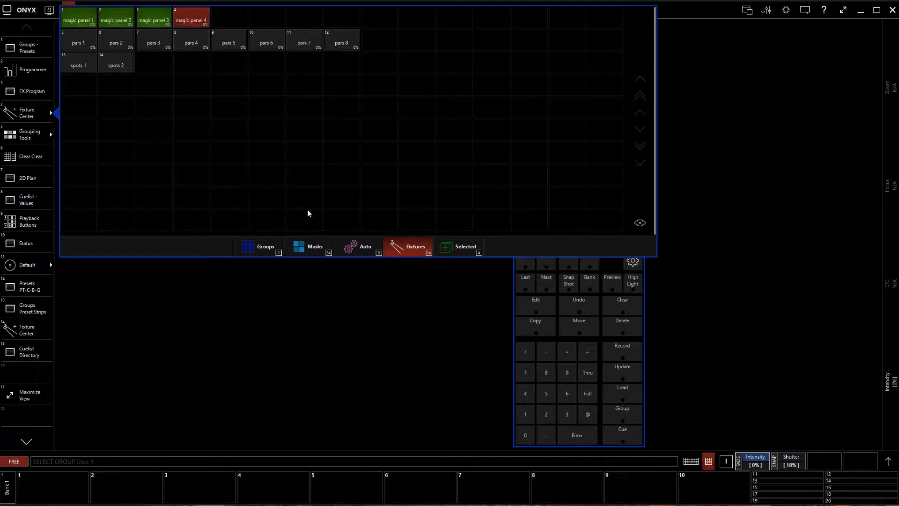
click(624, 310)
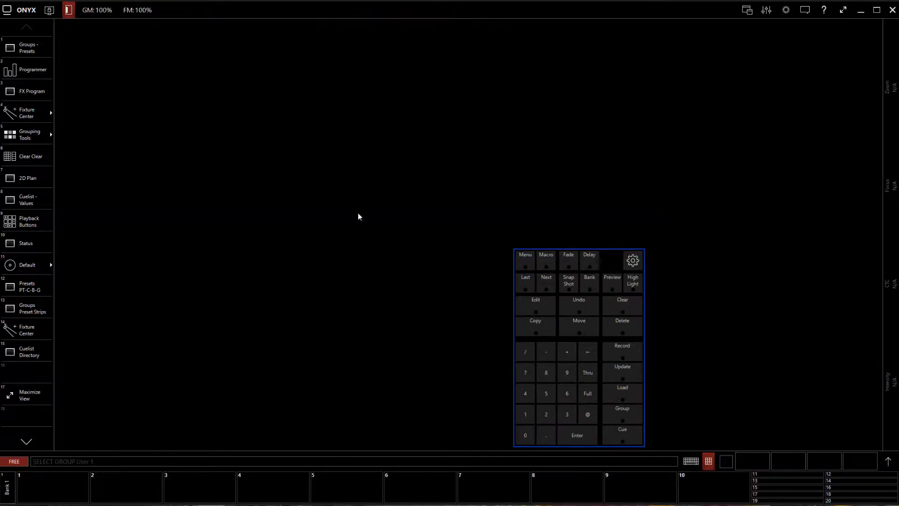
Select magic panels 1 to 4 individually in the fixture list, and clear that selection.
click(26, 114)
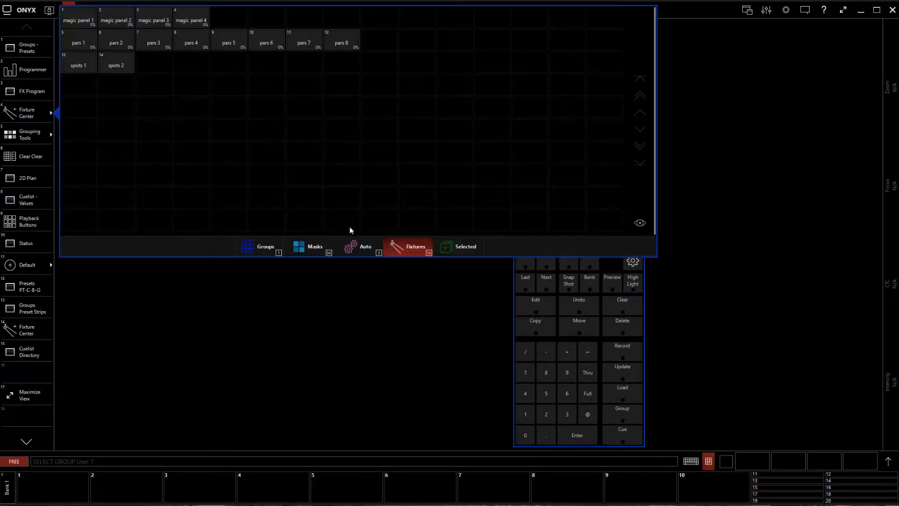
click(82, 22)
click(116, 21)
click(154, 21)
click(191, 21)
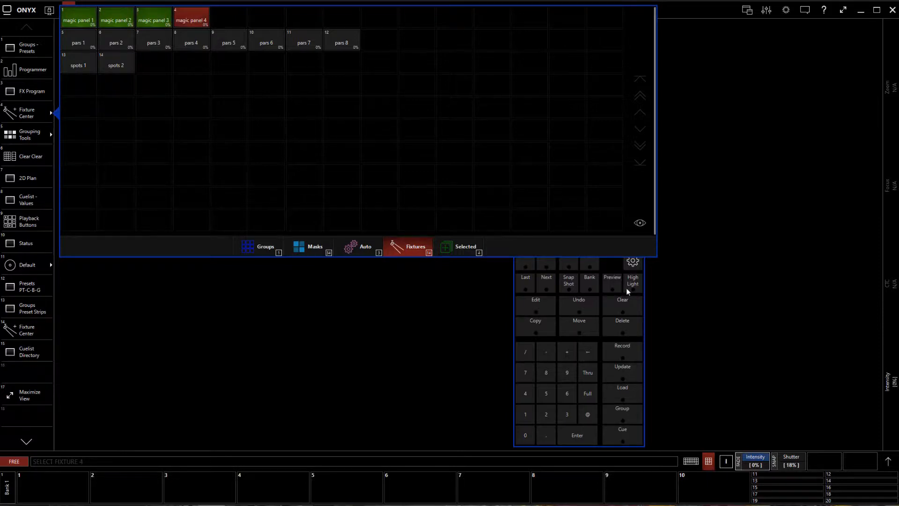
click(627, 303)
Compare by selecting the magic panels through their group, review the selected fixtures, and clear the selection again.
click(29, 118)
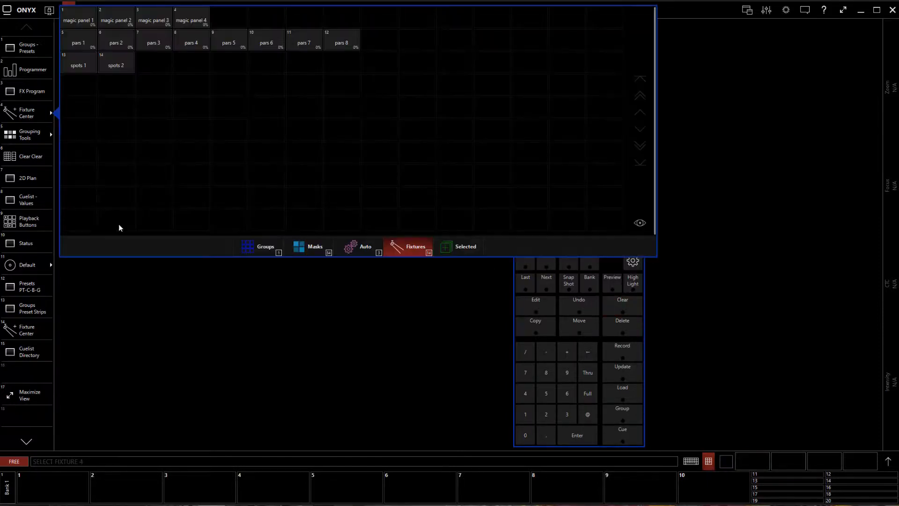
click(258, 248)
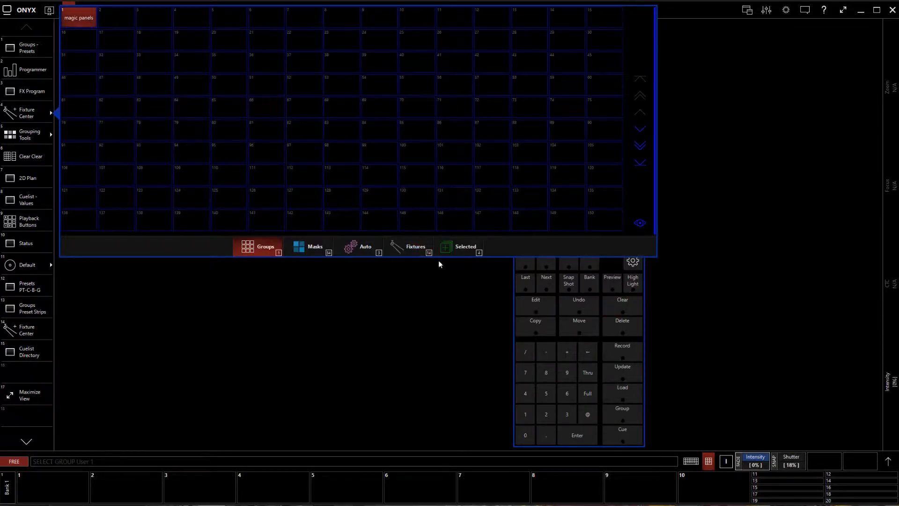
click(421, 247)
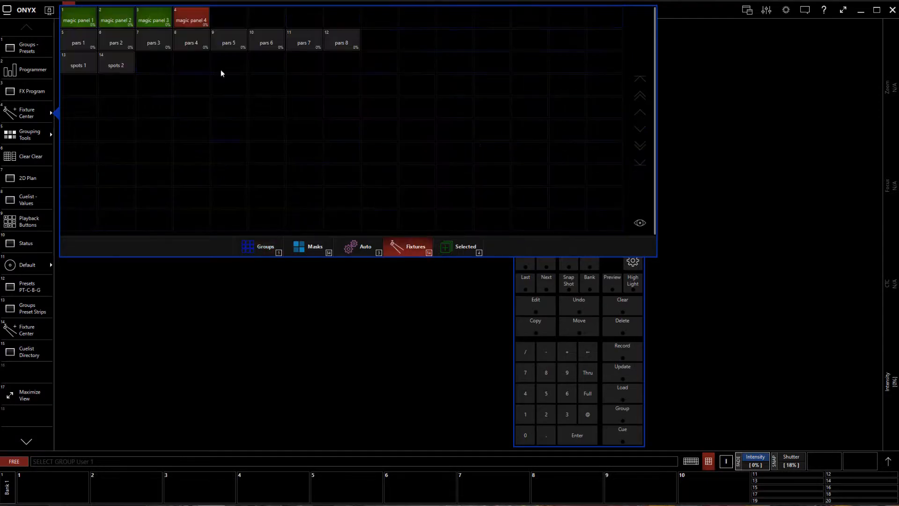
click(620, 306)
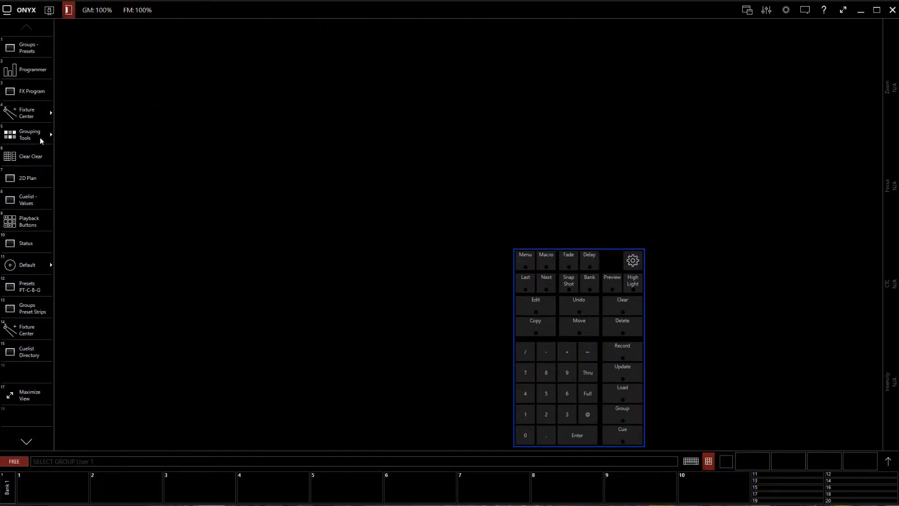
Clear the spots group selection and reopen the Fixture Center on the recorded groups.
click(37, 117)
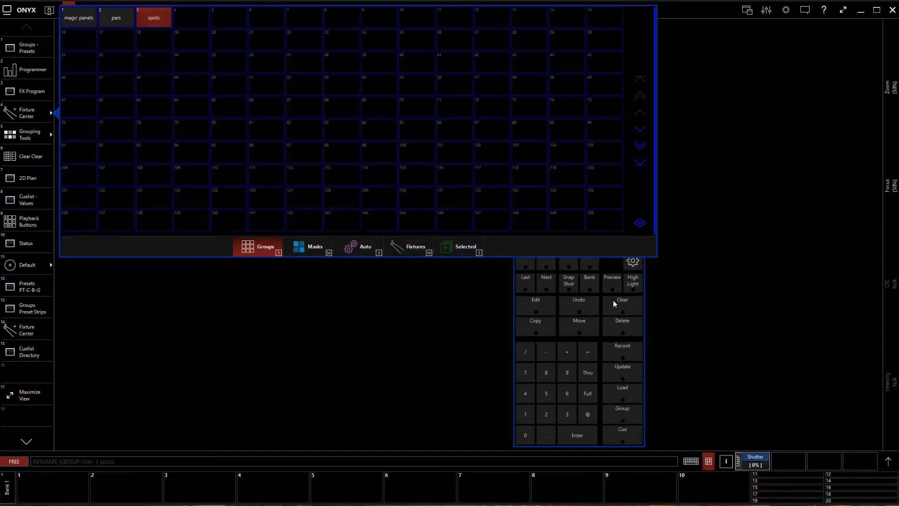
click(615, 306)
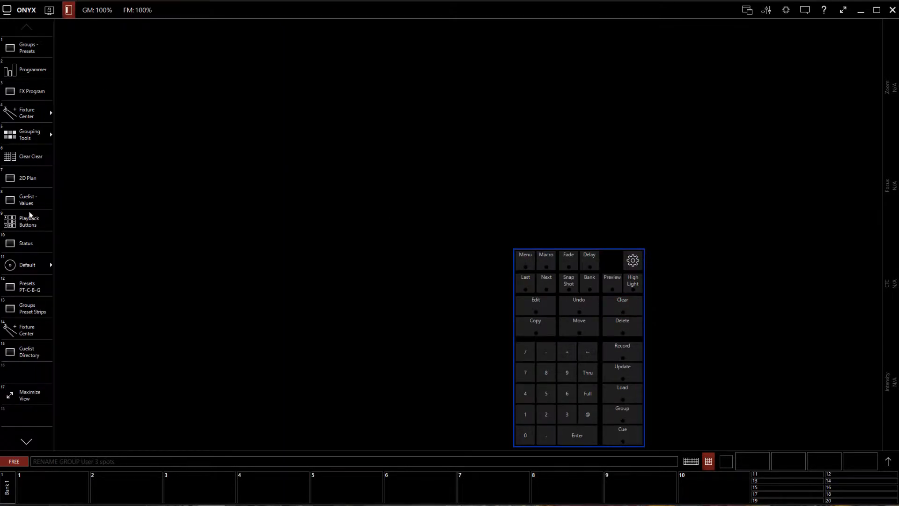
click(26, 117)
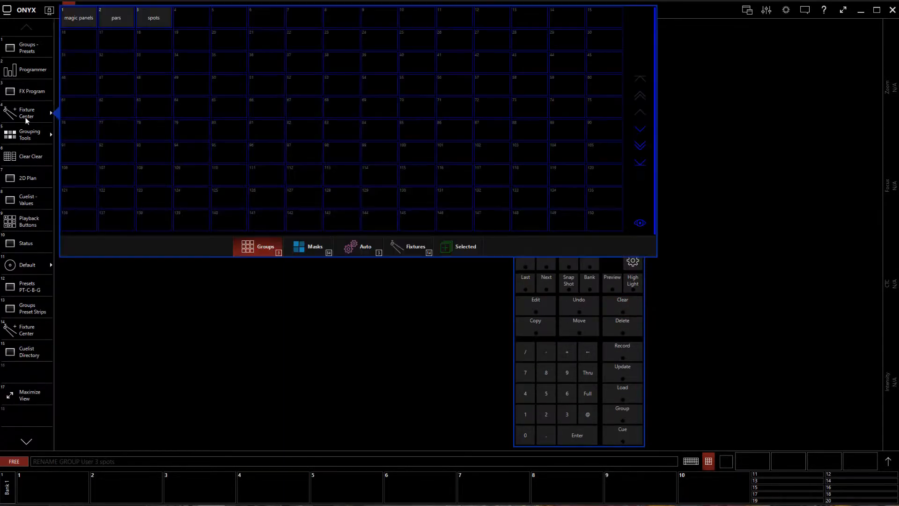
Compare the automatic groups with the recorded groups and the individual fixtures, and close the Fixture Center.
click(361, 245)
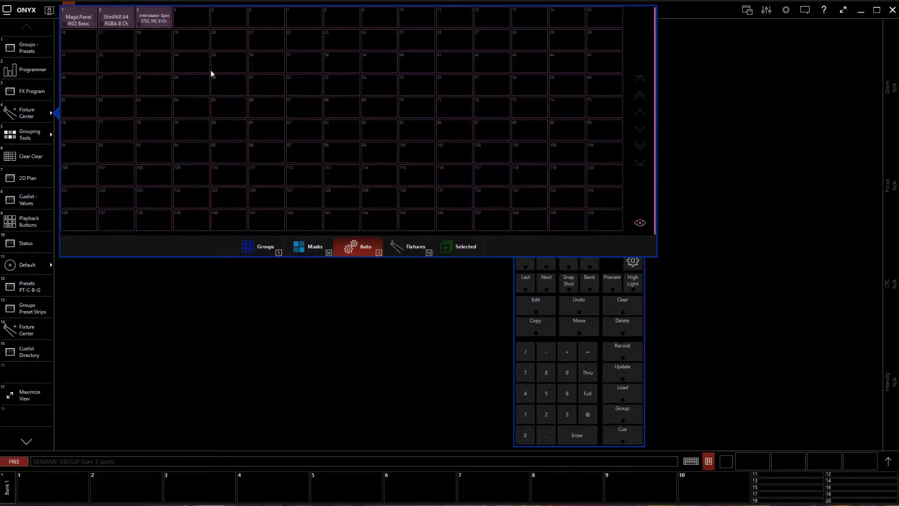
click(248, 245)
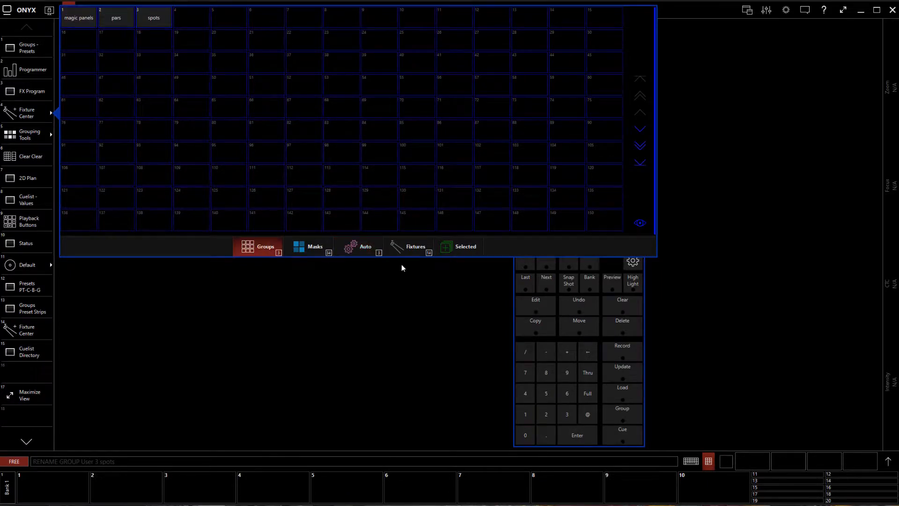
click(407, 246)
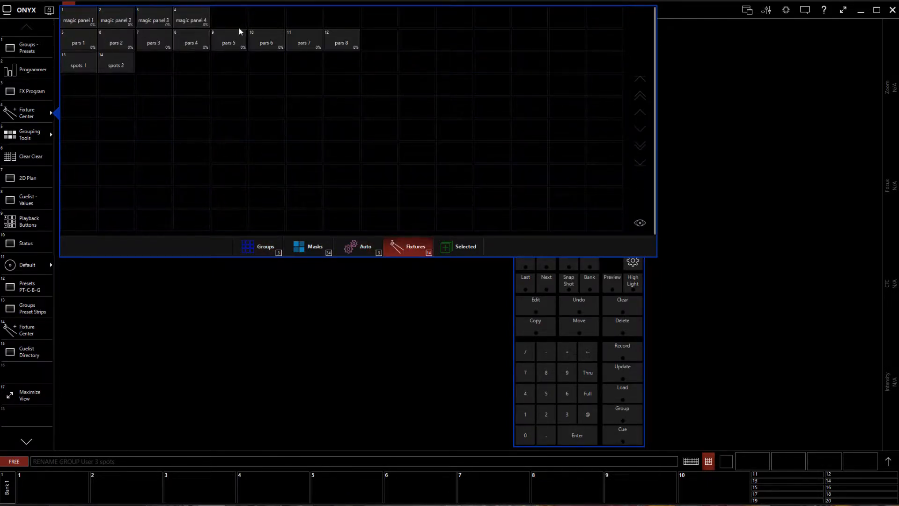
click(252, 252)
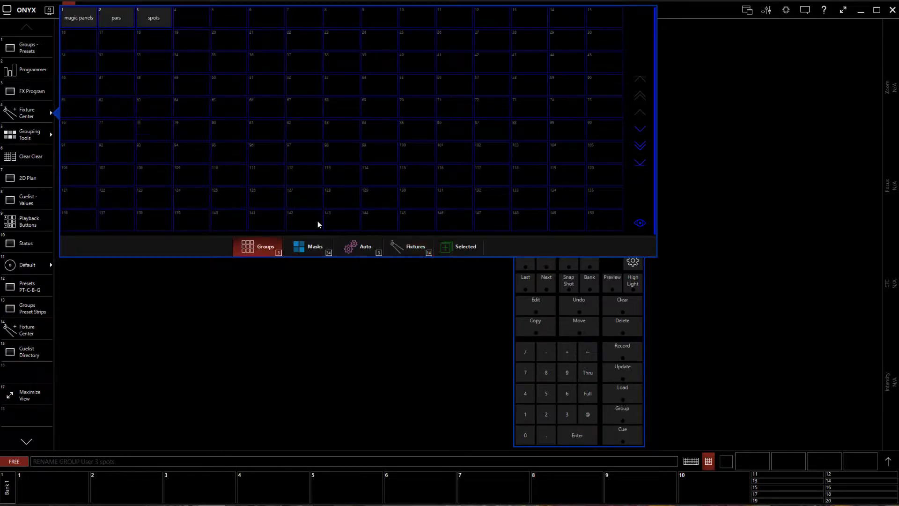
click(348, 237)
click(247, 244)
click(19, 116)
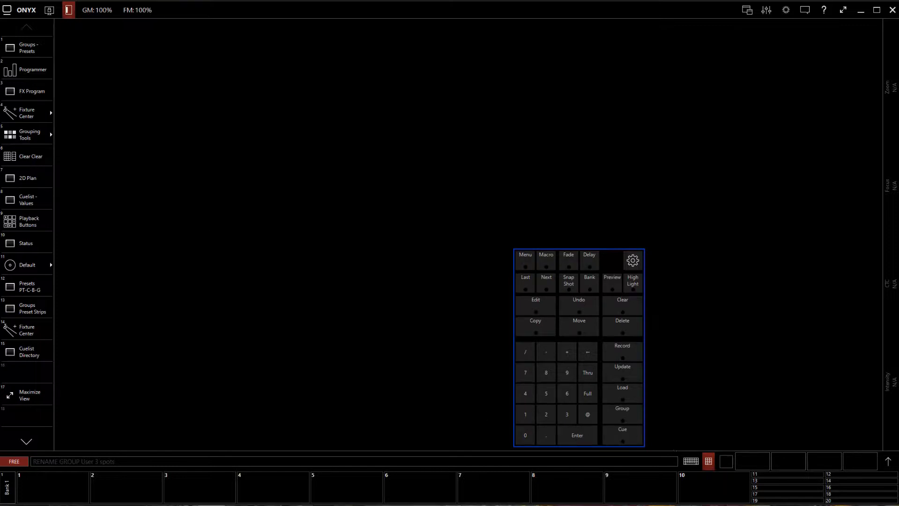
Open the 2D Plan without the on-screen keypad and switch its page to edit mode.
click(46, 172)
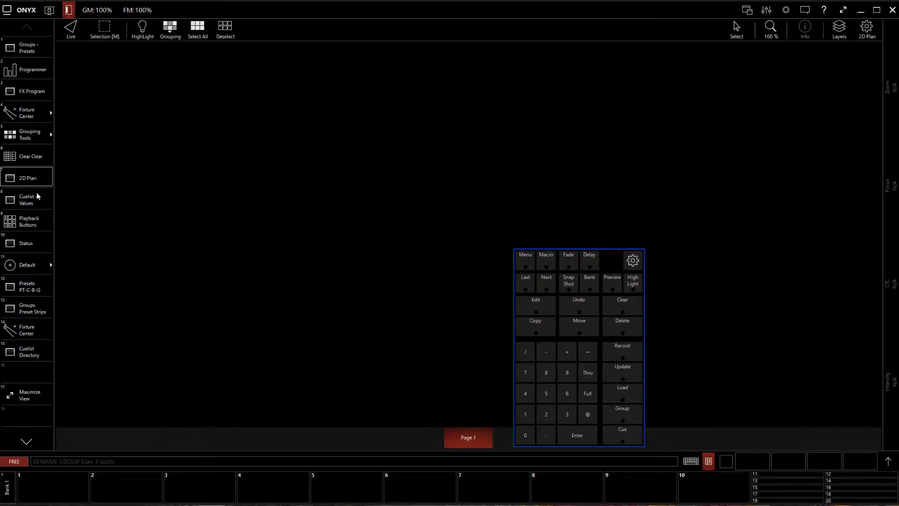
click(709, 461)
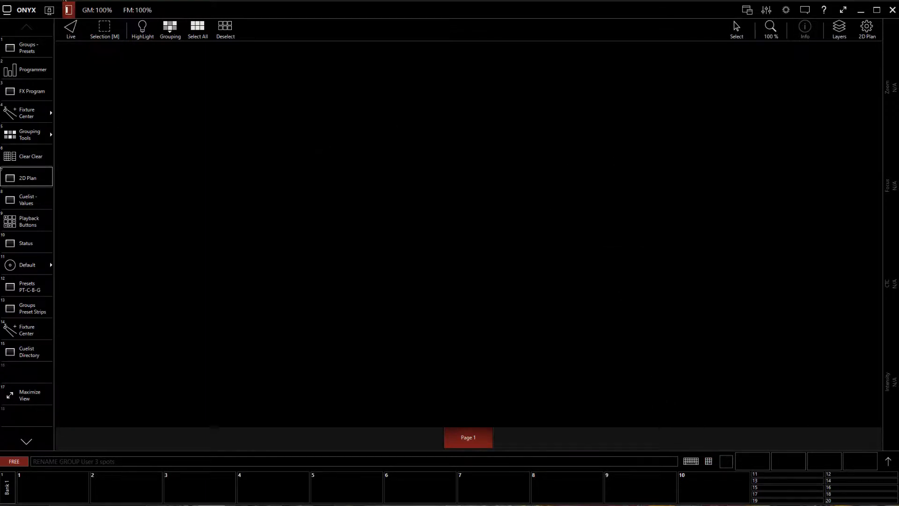
click(71, 29)
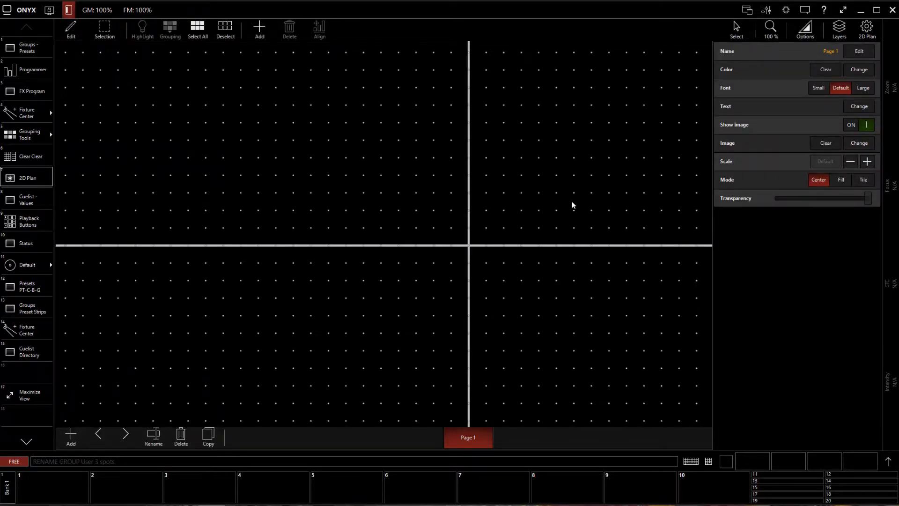
scroll(572, 201, down, 4)
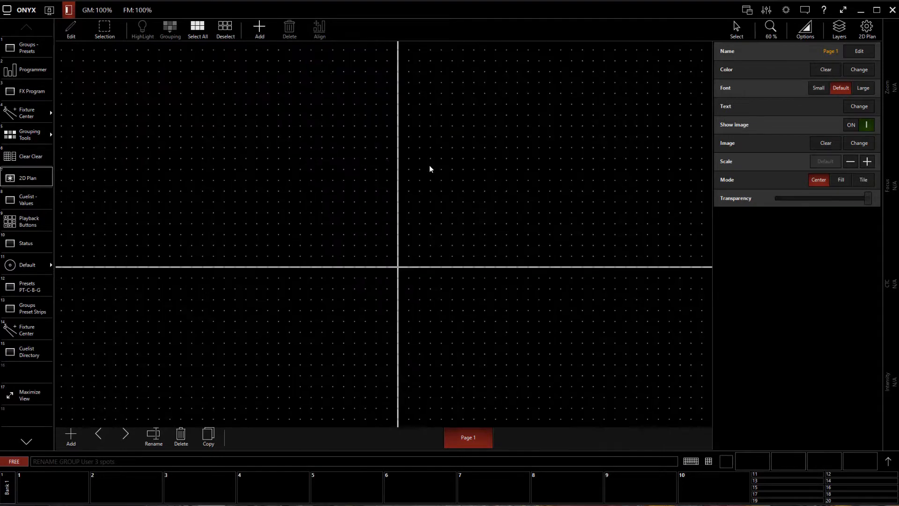
scroll(429, 164, down, 2)
scroll(395, 229, down, 2)
scroll(395, 229, up, 4)
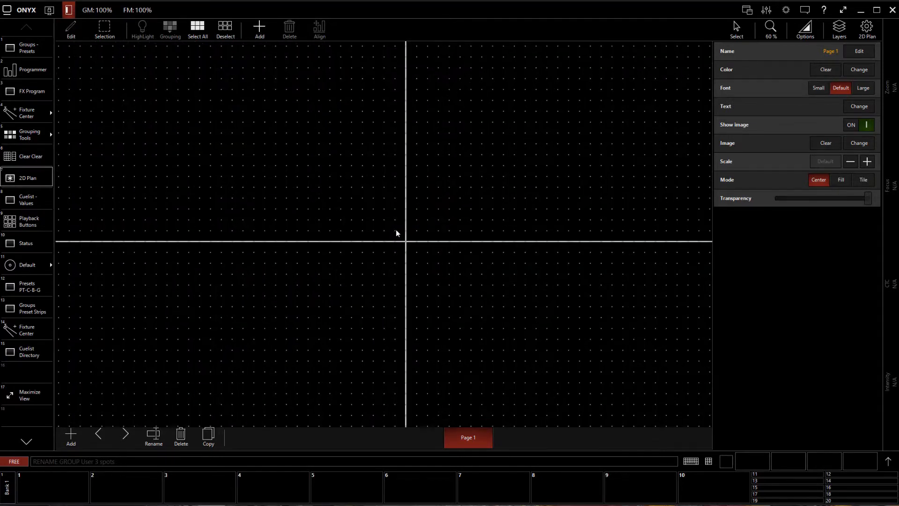
scroll(395, 229, up, 5)
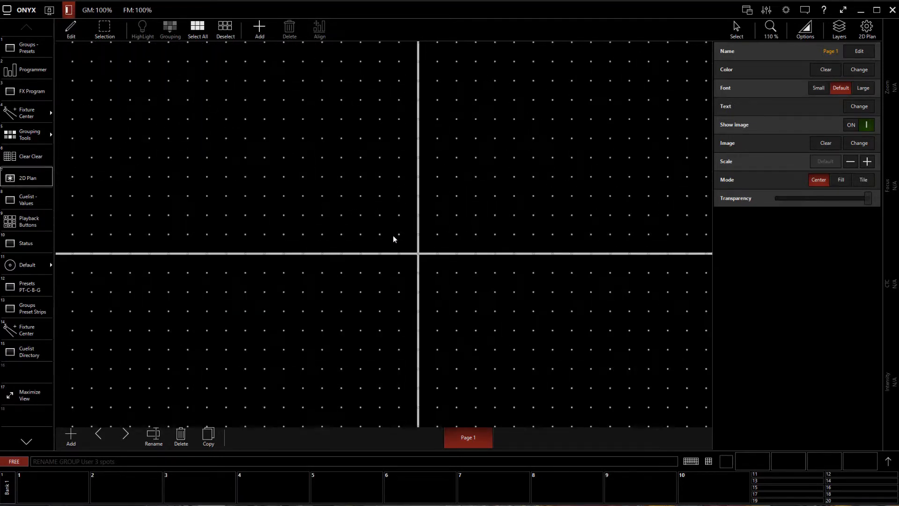
scroll(393, 236, down, 8)
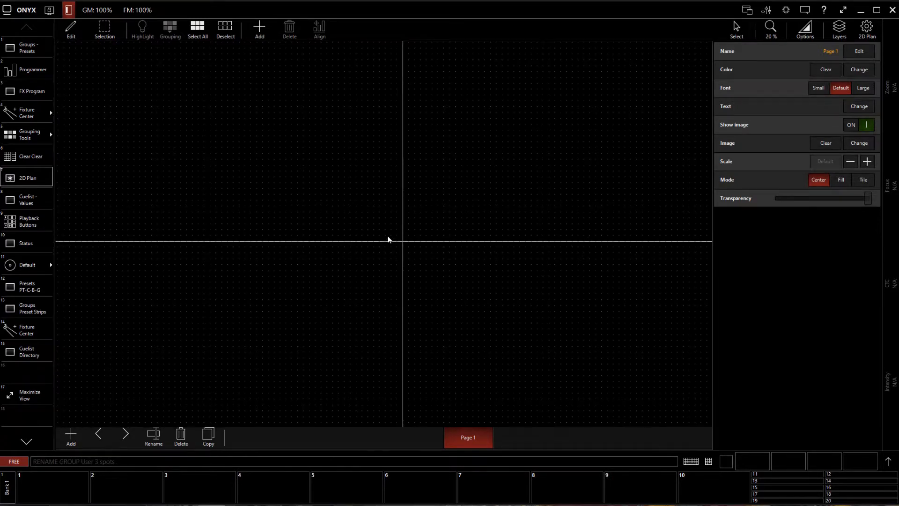
scroll(388, 239, up, 3)
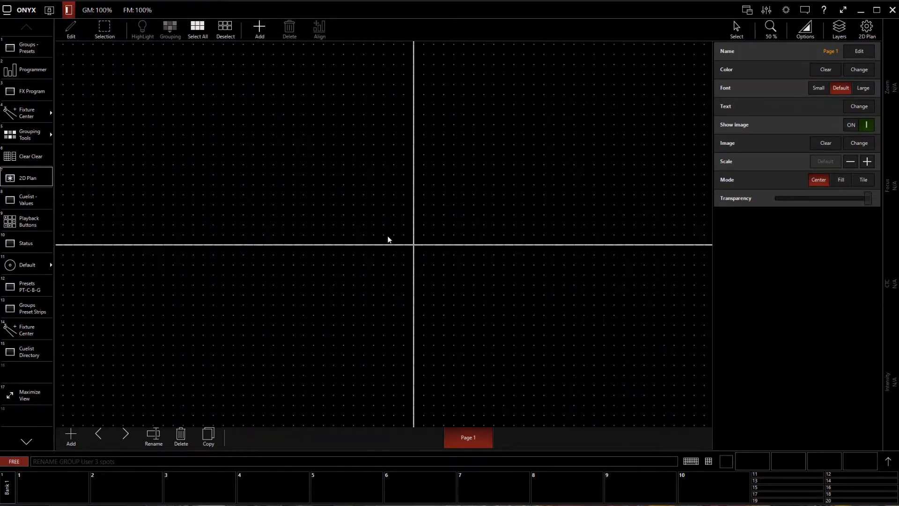
Select the magic panels group for placement, check its members in the fixture list, and close the Fixture Center.
click(42, 113)
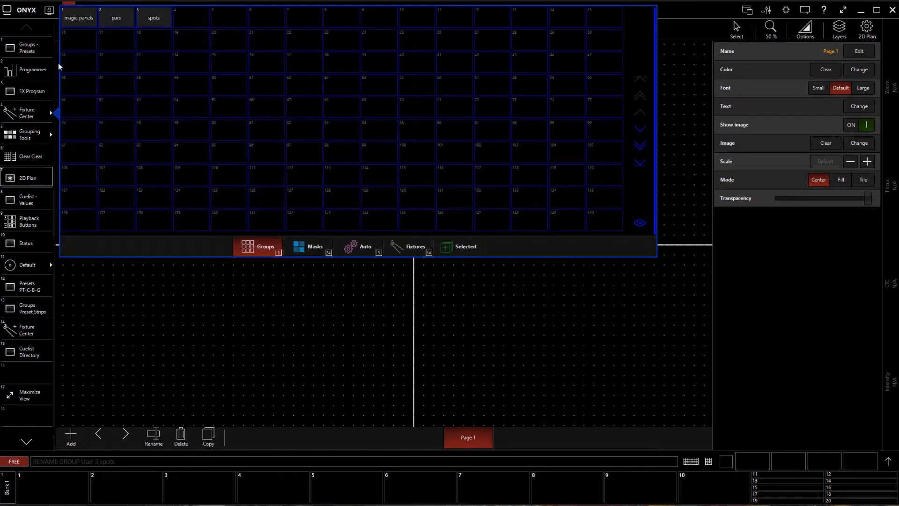
click(84, 19)
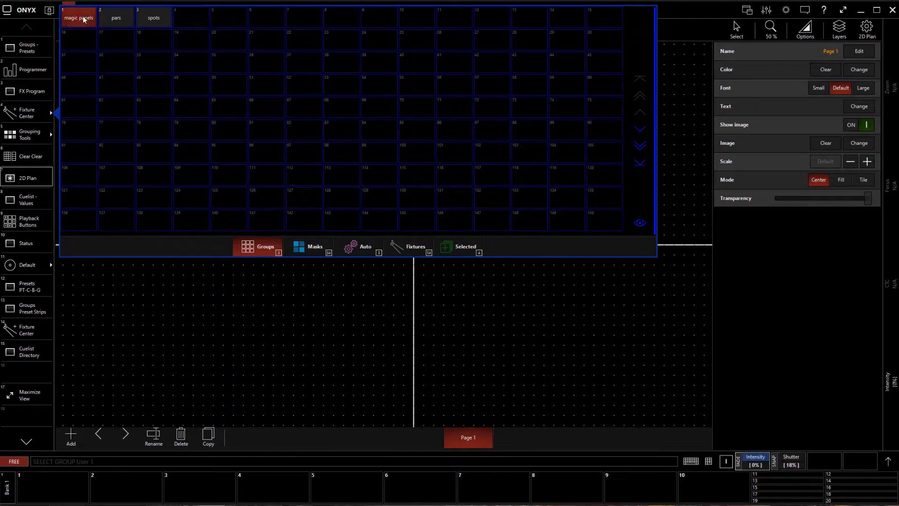
click(415, 248)
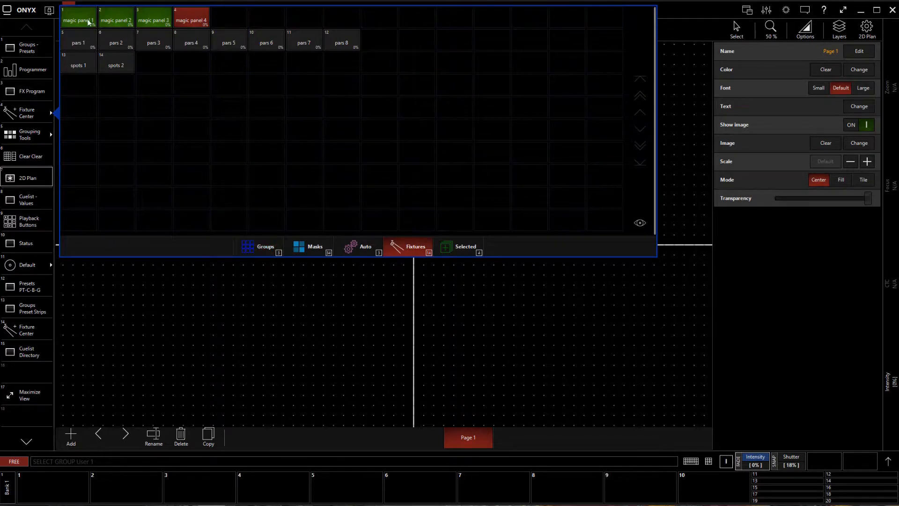
click(258, 253)
click(412, 254)
click(40, 117)
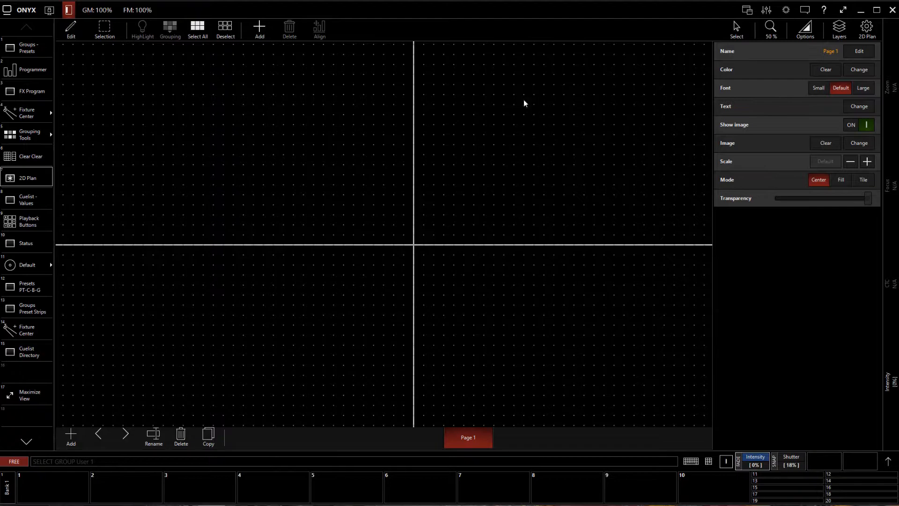
Look through the add modes available for placing fixtures on the plan, from individual placement and line to circle and grid.
click(259, 26)
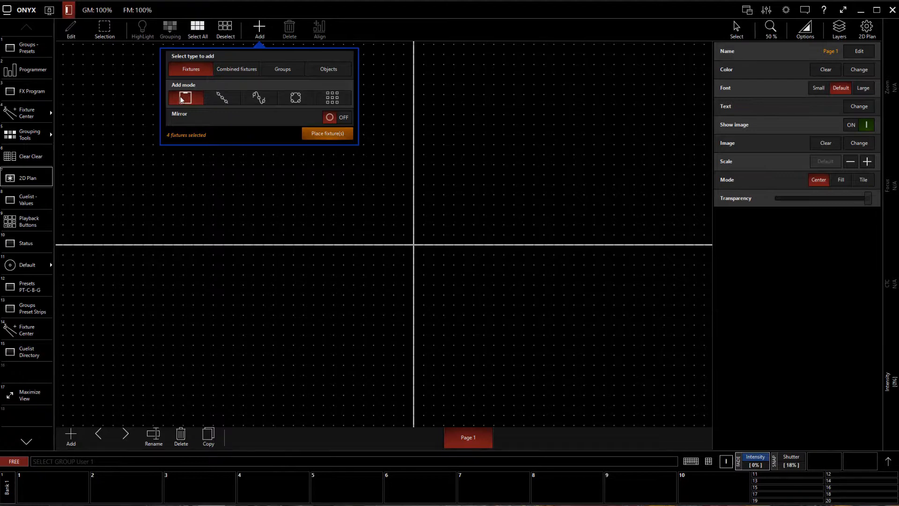
click(225, 103)
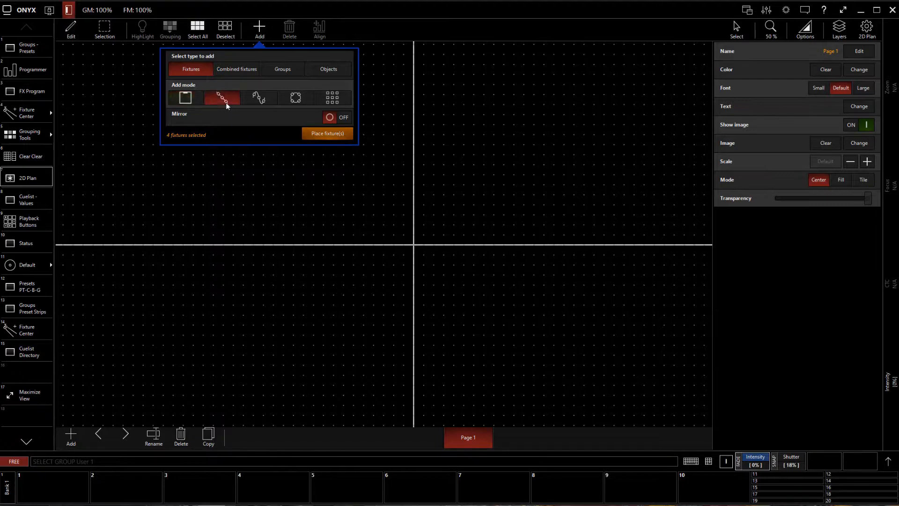
click(197, 103)
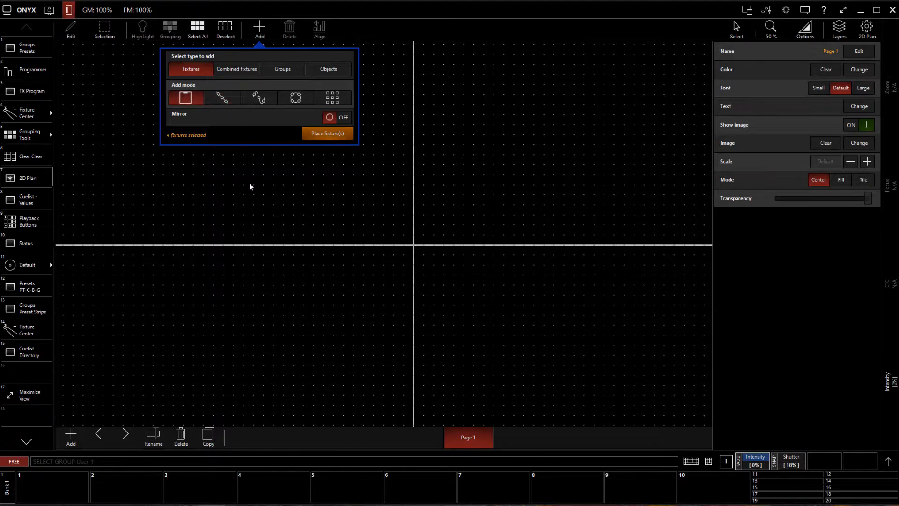
click(227, 103)
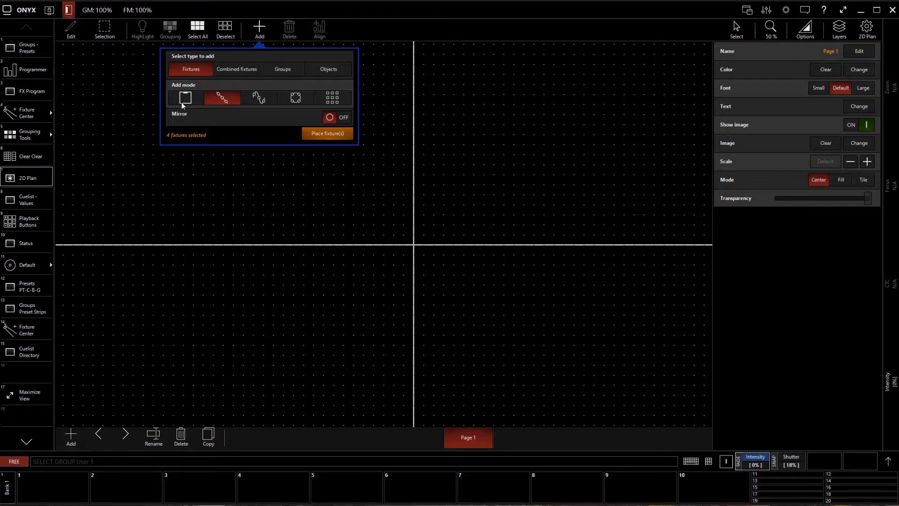
click(265, 103)
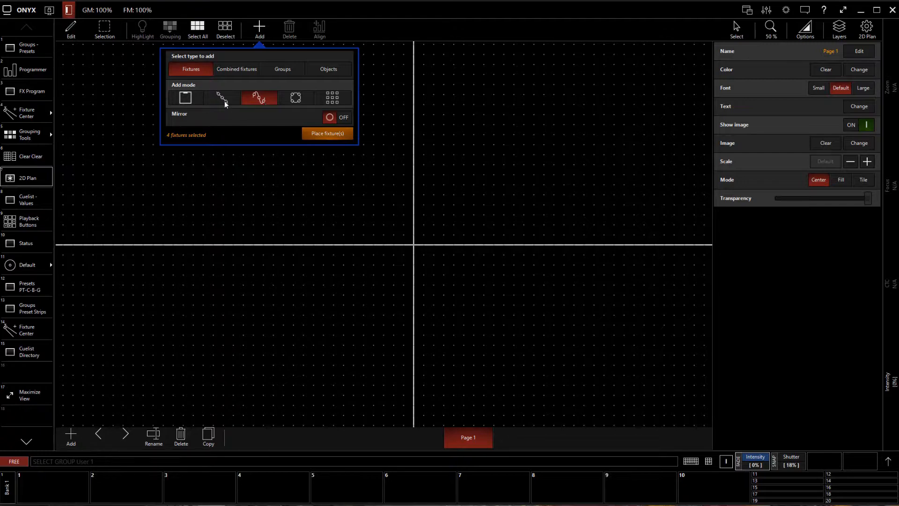
click(289, 100)
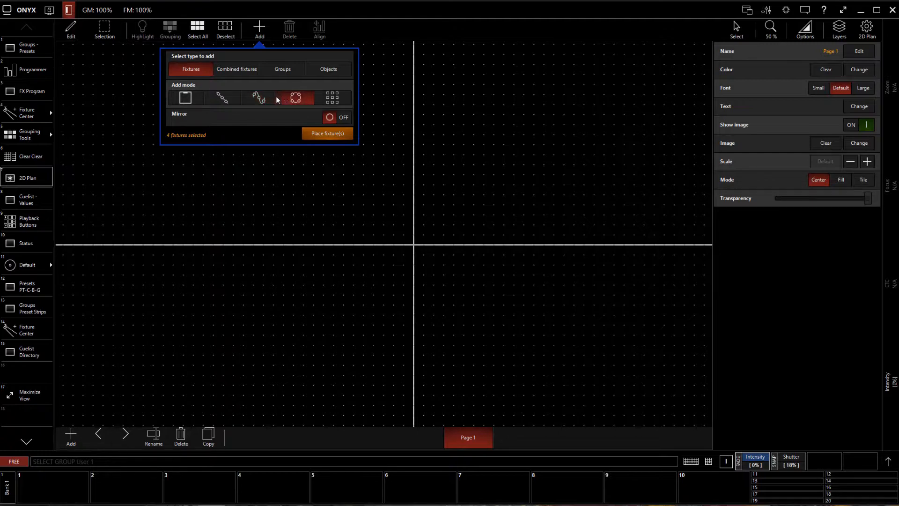
click(324, 99)
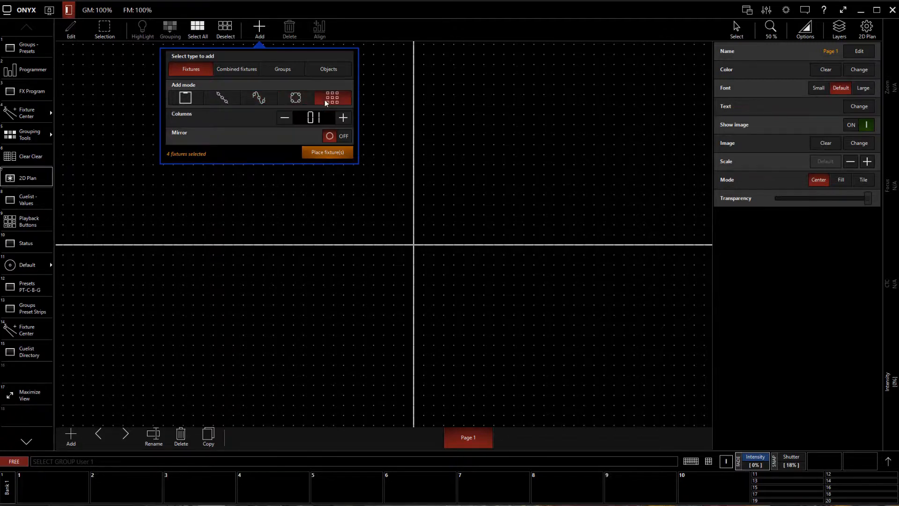
click(190, 100)
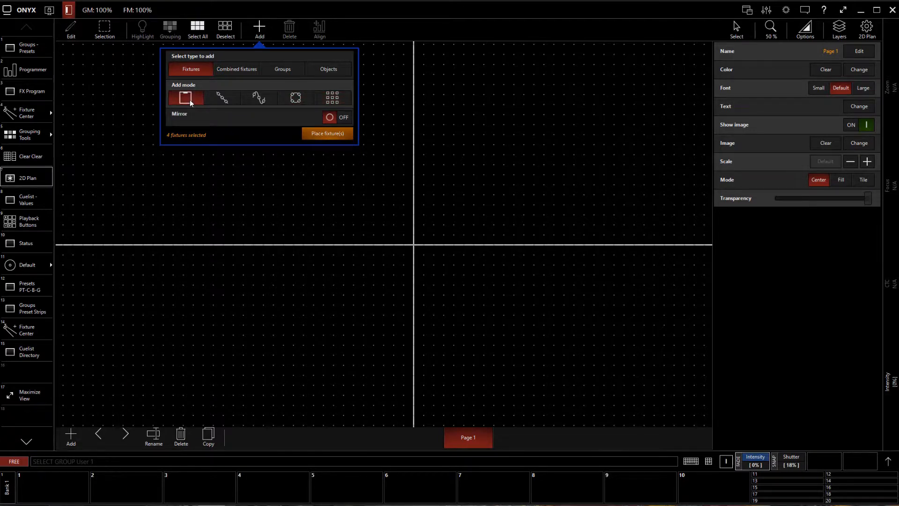
Place the four magic panels in a horizontal line across the upper half of the plan, centred on the vertical axis.
click(227, 101)
click(330, 133)
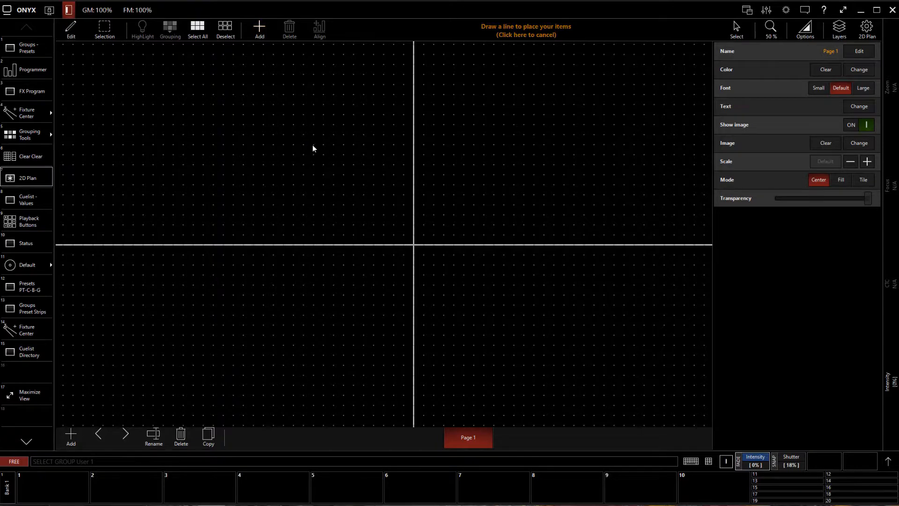
mouse_move(313, 145)
mouse_down()
mouse_move(409, 141)
mouse_move(544, 160)
mouse_move(518, 150)
mouse_up()
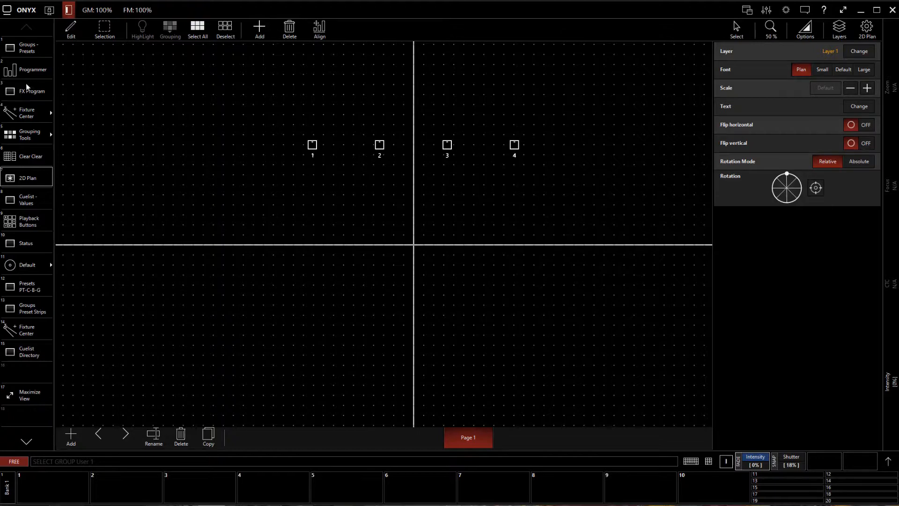
Deselect all four magic panels, select the pars group instead, and return to the 2D Plan.
click(29, 119)
click(79, 18)
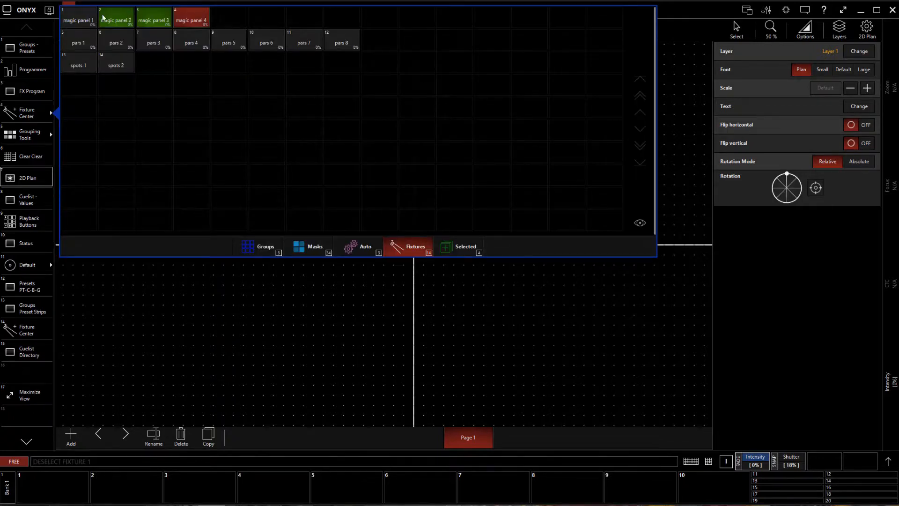
click(106, 19)
click(150, 22)
click(190, 22)
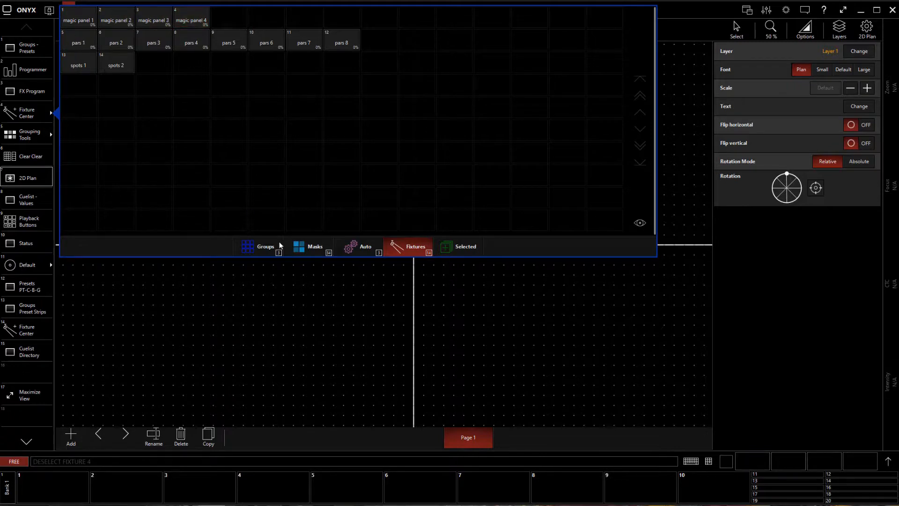
click(264, 249)
click(116, 19)
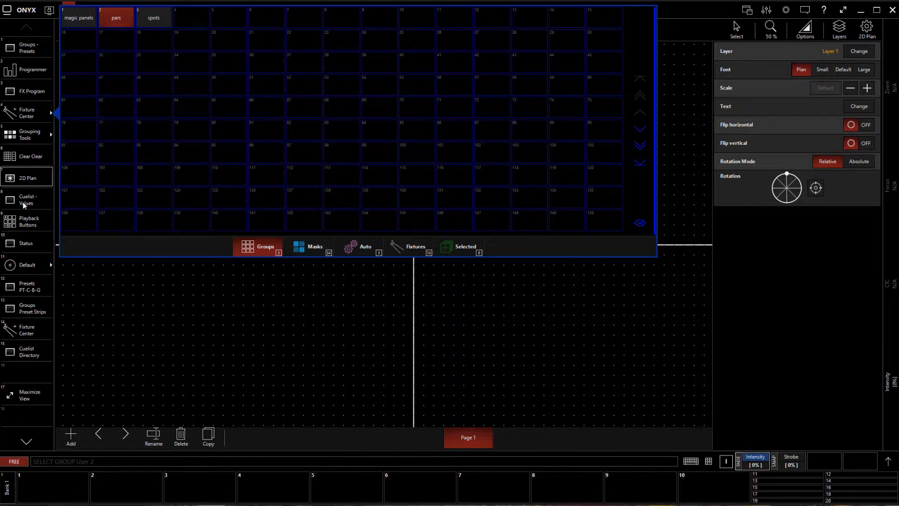
click(31, 178)
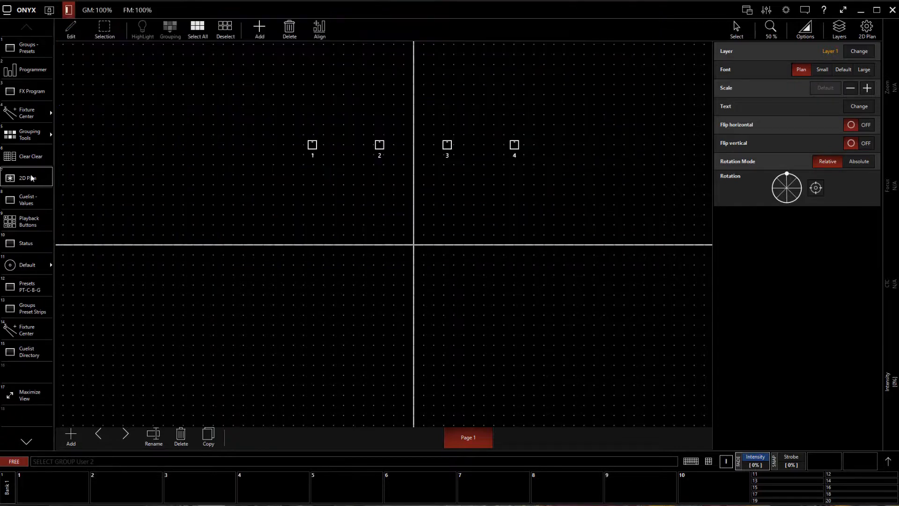
Place the eight pars one by one, a pair below each magic panel, with the lower par of each pair first.
click(260, 29)
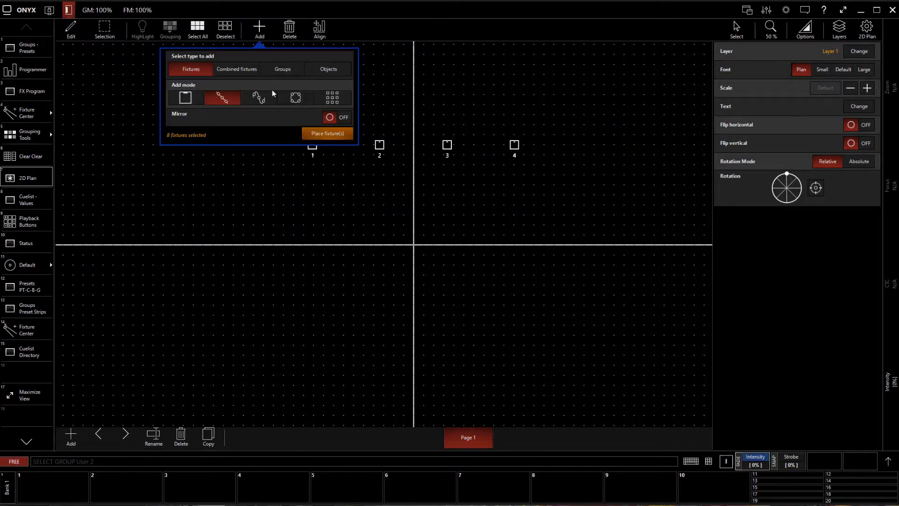
click(181, 98)
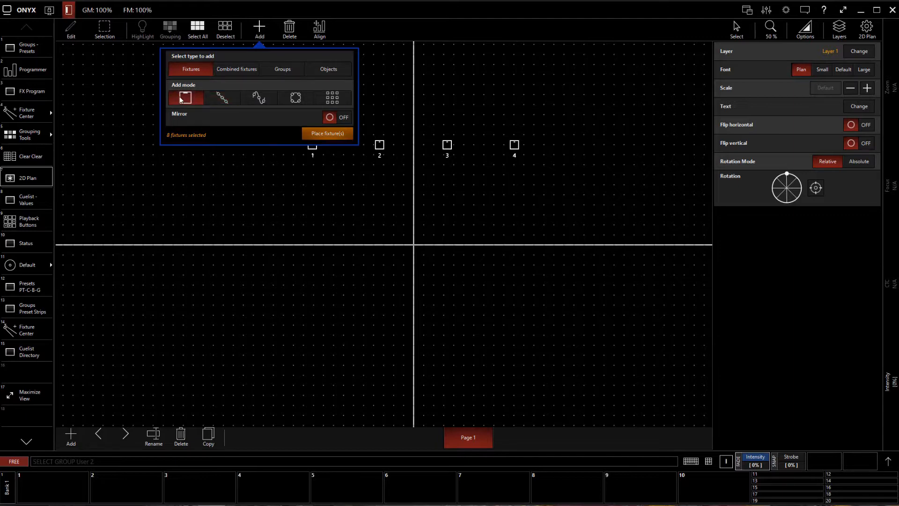
click(312, 135)
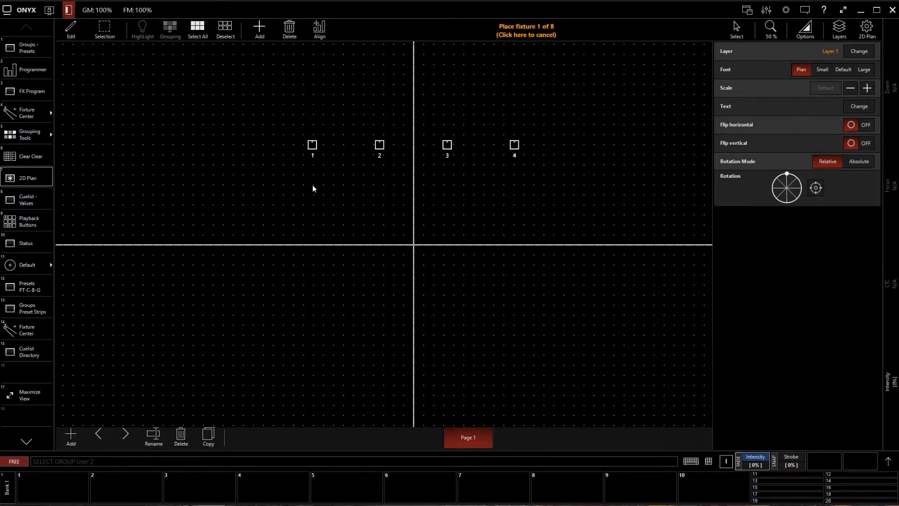
click(312, 204)
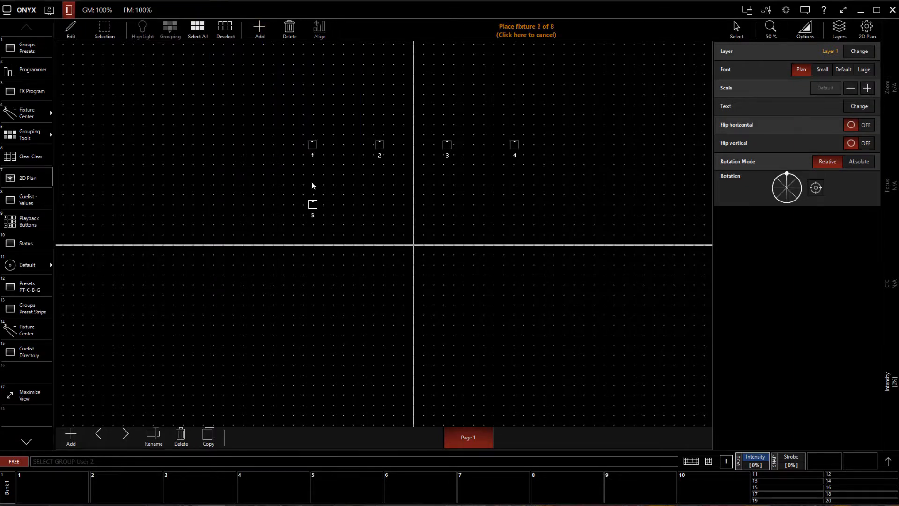
click(378, 206)
click(378, 172)
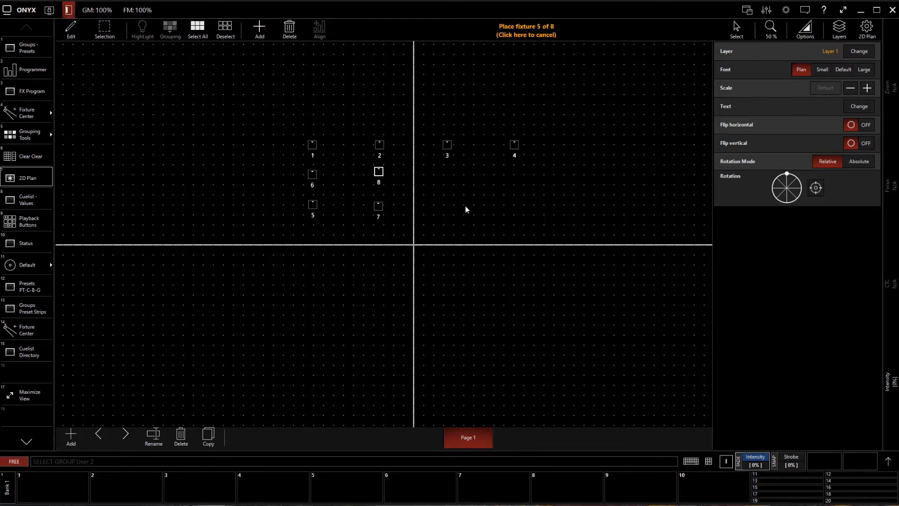
click(449, 212)
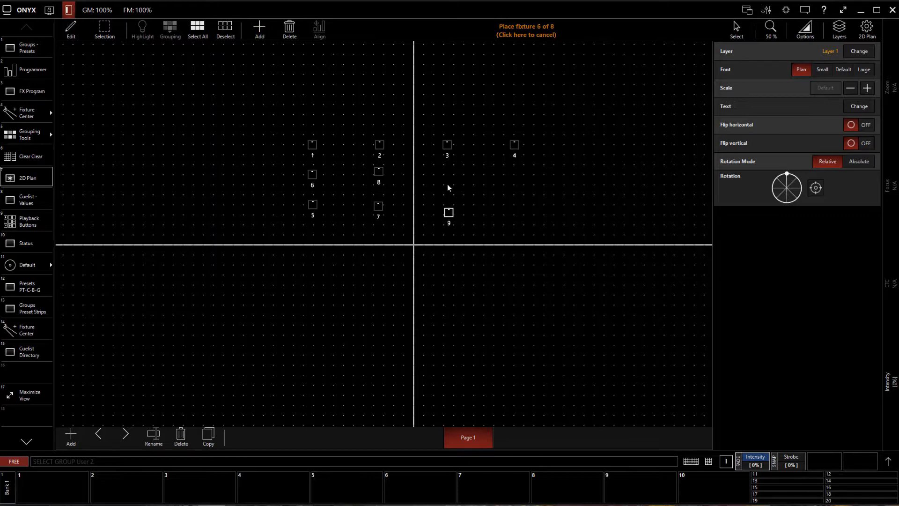
click(448, 170)
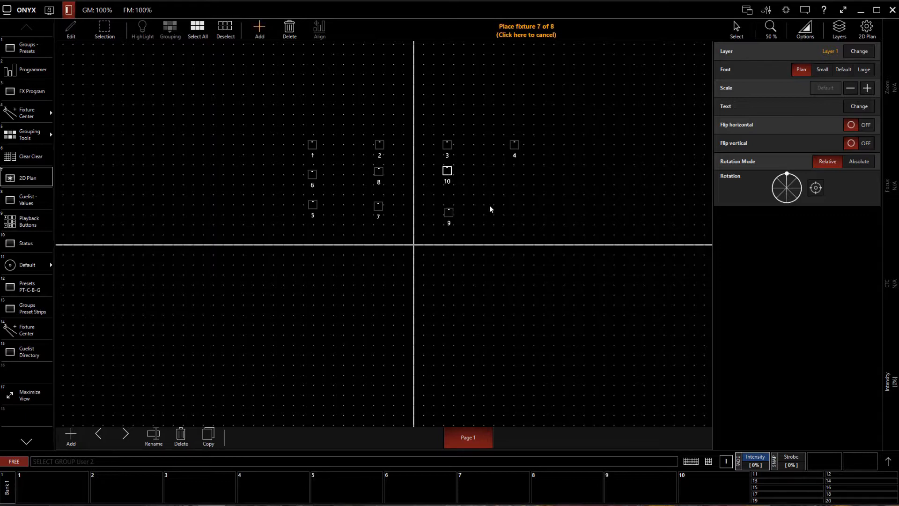
click(515, 218)
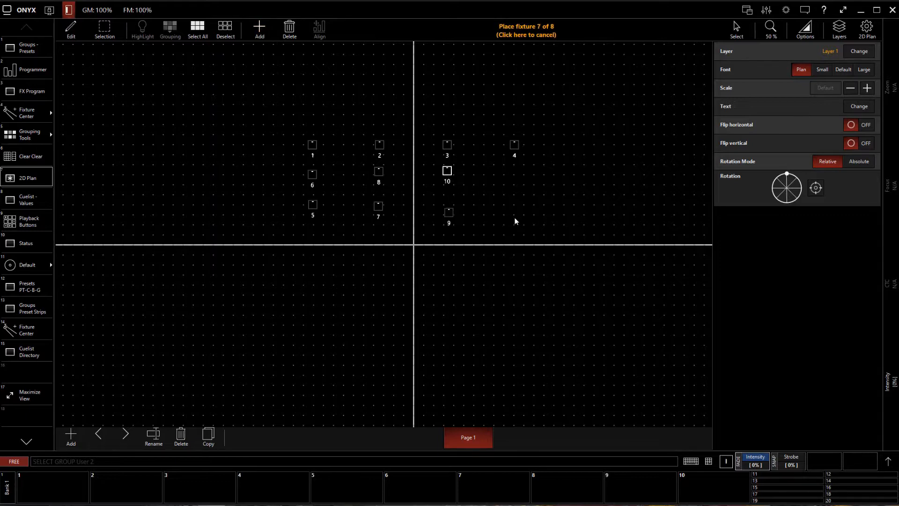
click(514, 172)
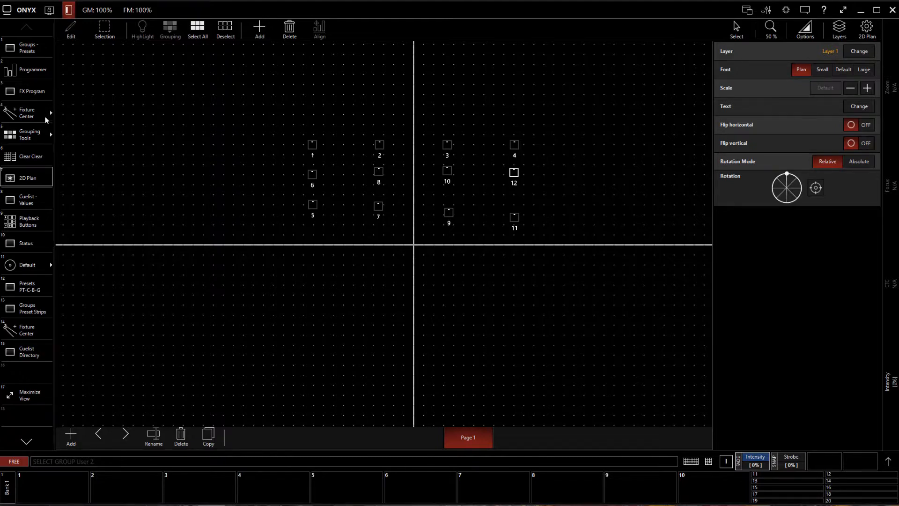
Switch the group selection from pars to spots and return to the 2D Plan.
click(30, 106)
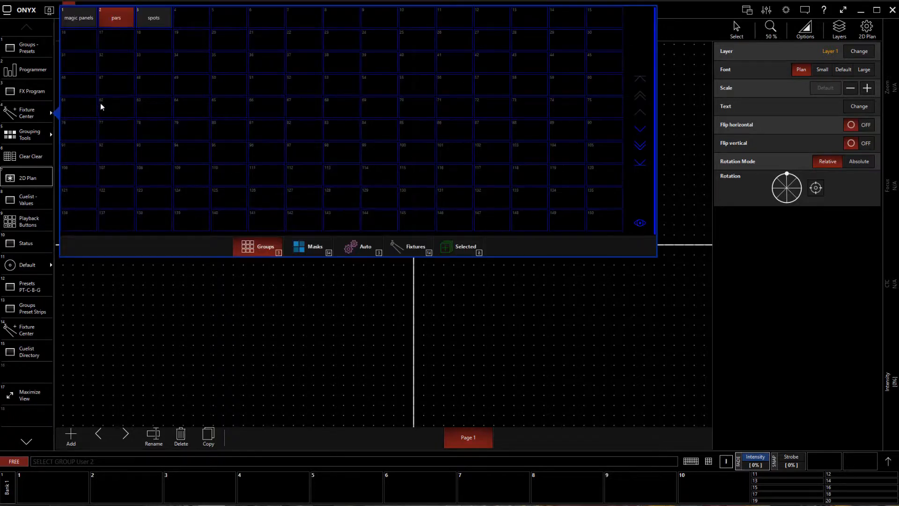
click(115, 18)
click(152, 18)
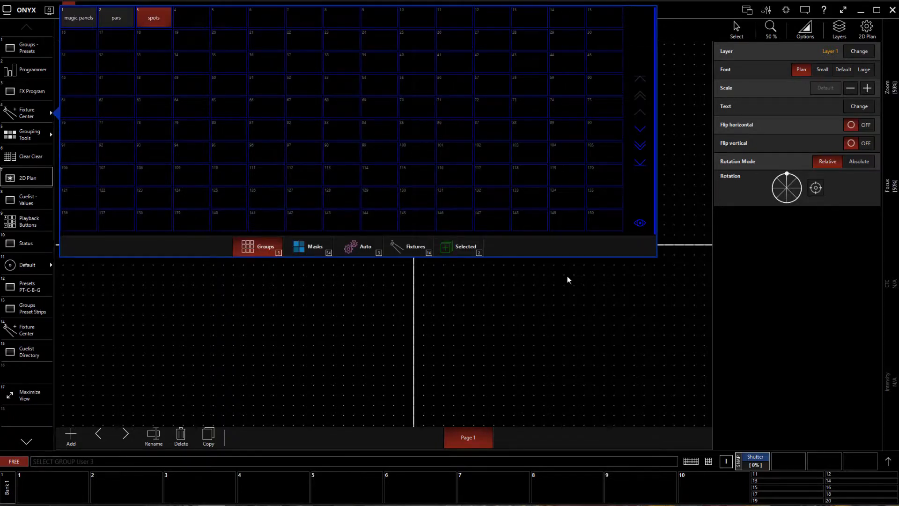
click(14, 180)
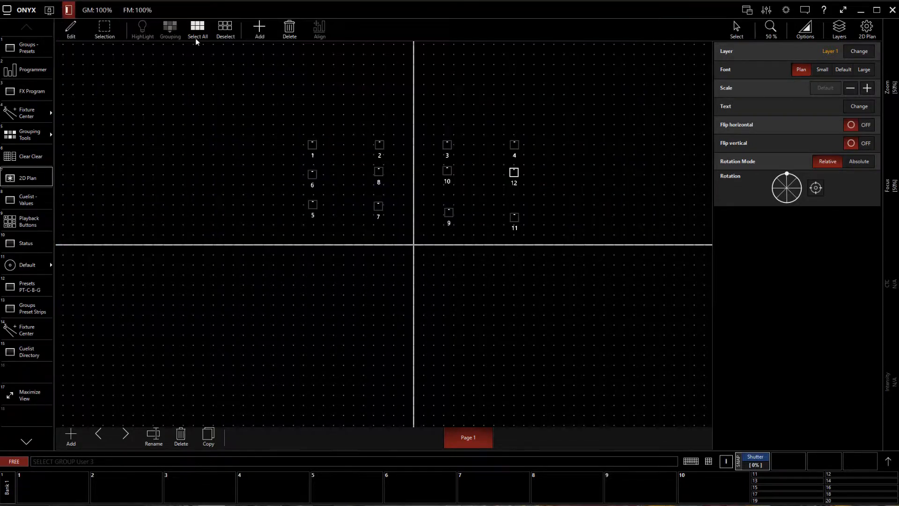
Place the two spots in a short line across the vertical axis between pars 8 and 10, and clear the plan selection.
click(259, 28)
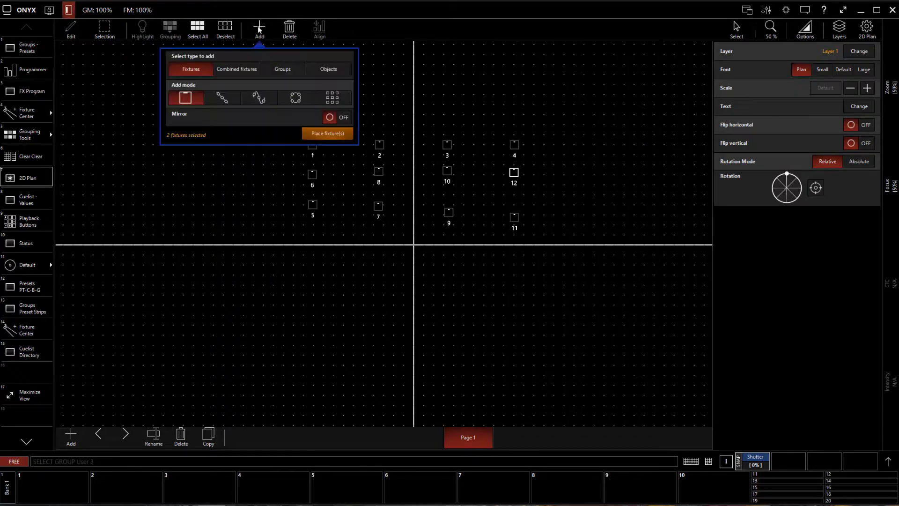
click(208, 97)
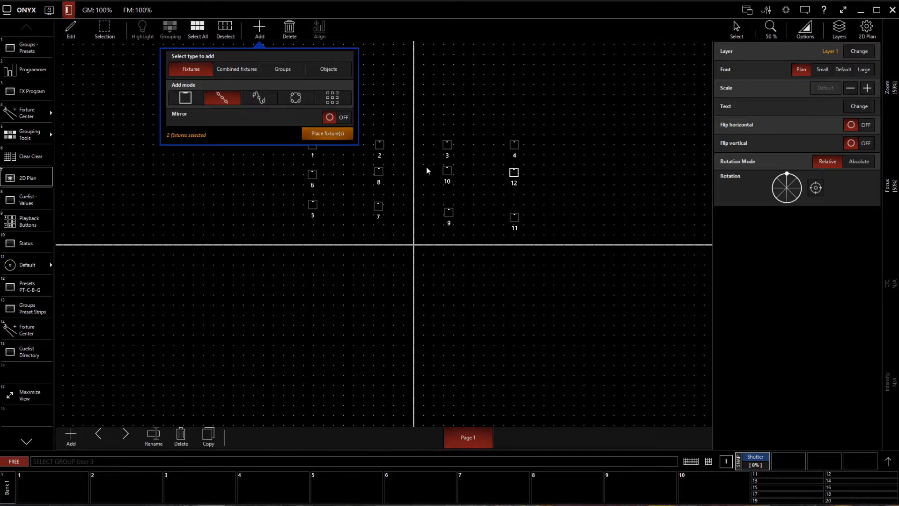
drag(402, 166, 424, 168)
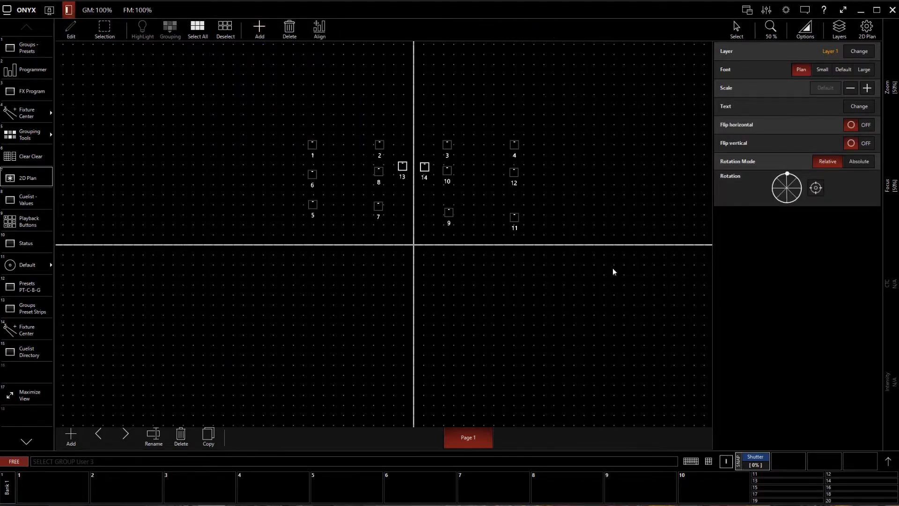
click(275, 297)
Examine the finished layout at different zoom levels, and select spots 13 and 14 briefly before deselecting them.
scroll(396, 186, up, 5)
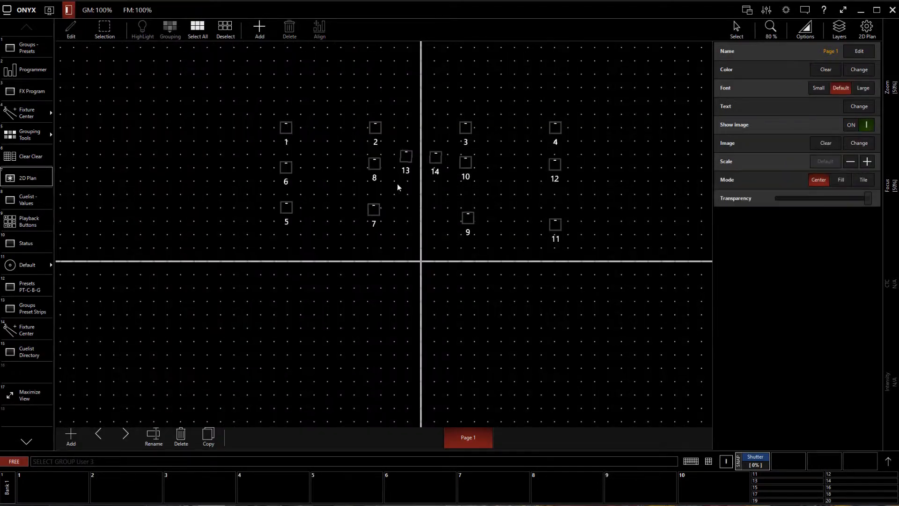
scroll(480, 122, down, 6)
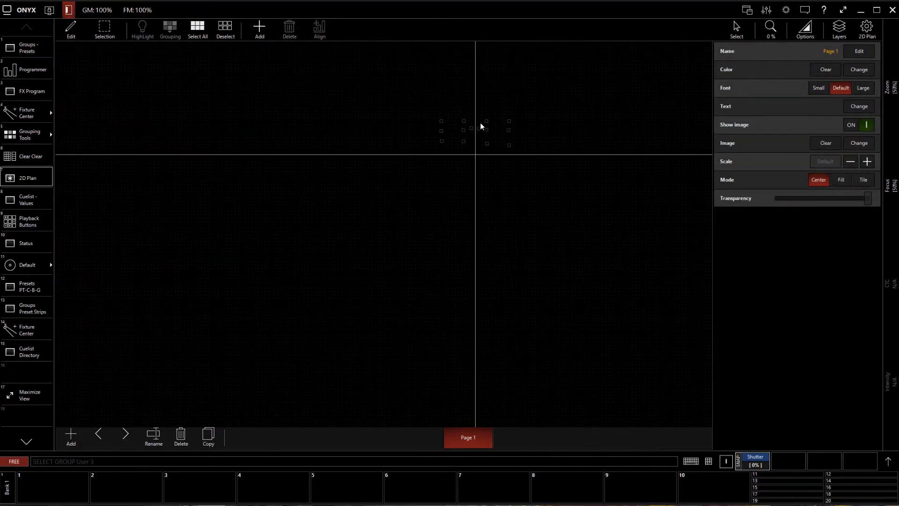
scroll(480, 122, up, 7)
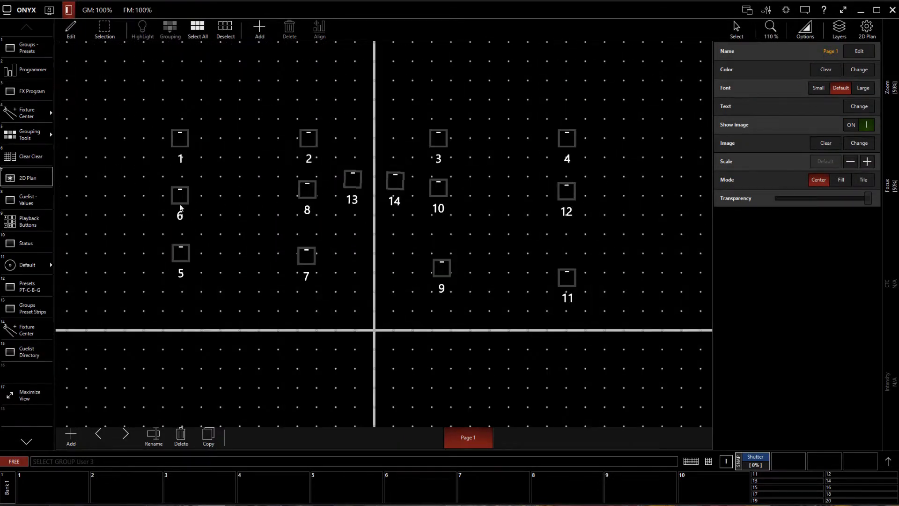
scroll(333, 186, up, 1)
click(354, 187)
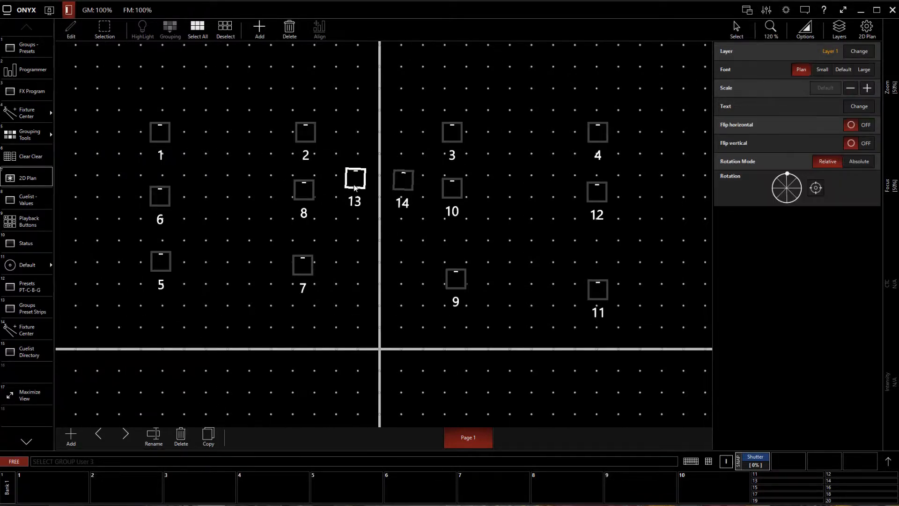
click(402, 183)
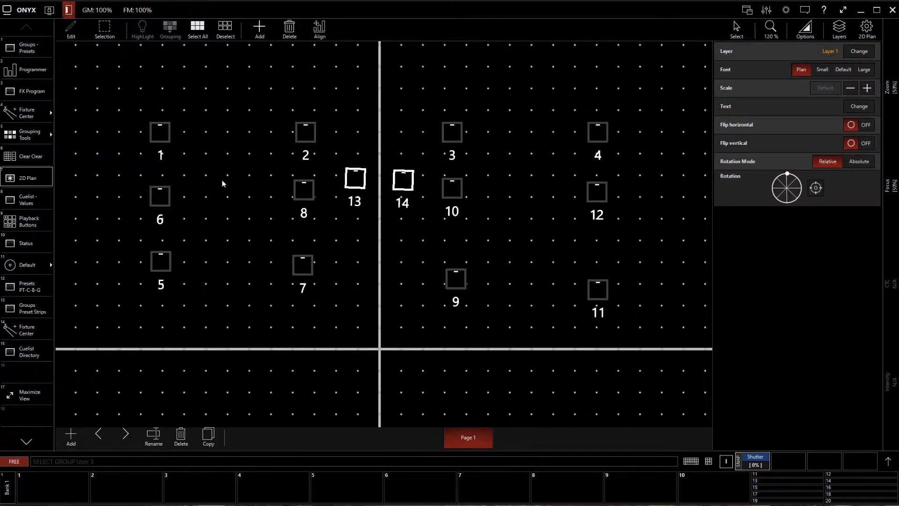
click(260, 233)
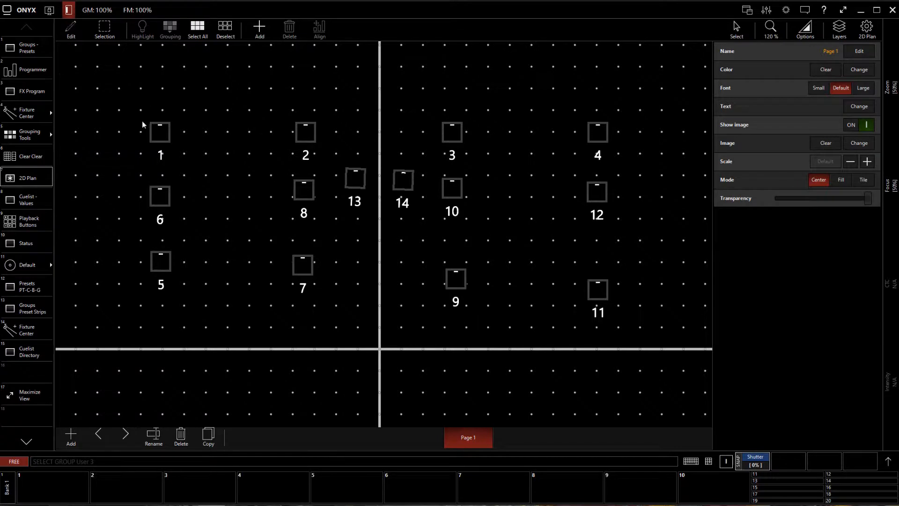
Align the top edges of magic panels 1, 2, 3 and 4 on the 2D plan.
click(154, 135)
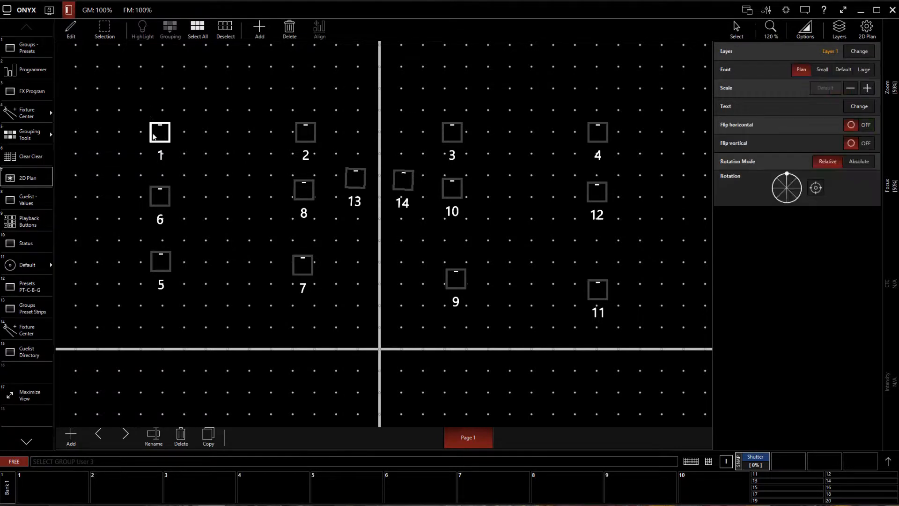
click(311, 135)
click(463, 130)
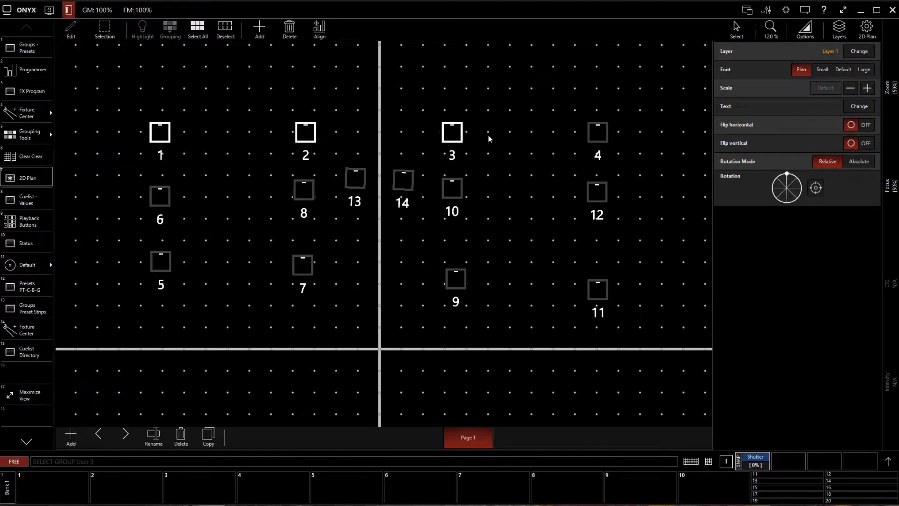
click(602, 129)
click(316, 32)
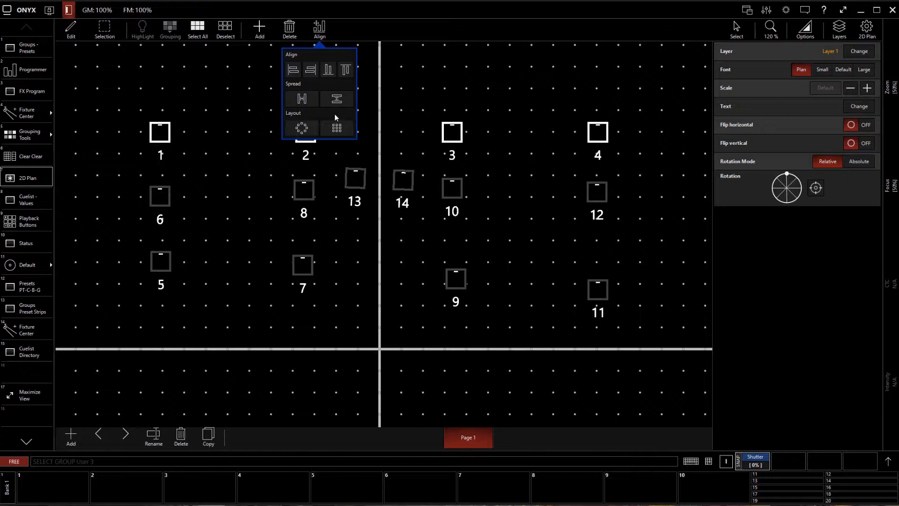
click(348, 70)
click(554, 92)
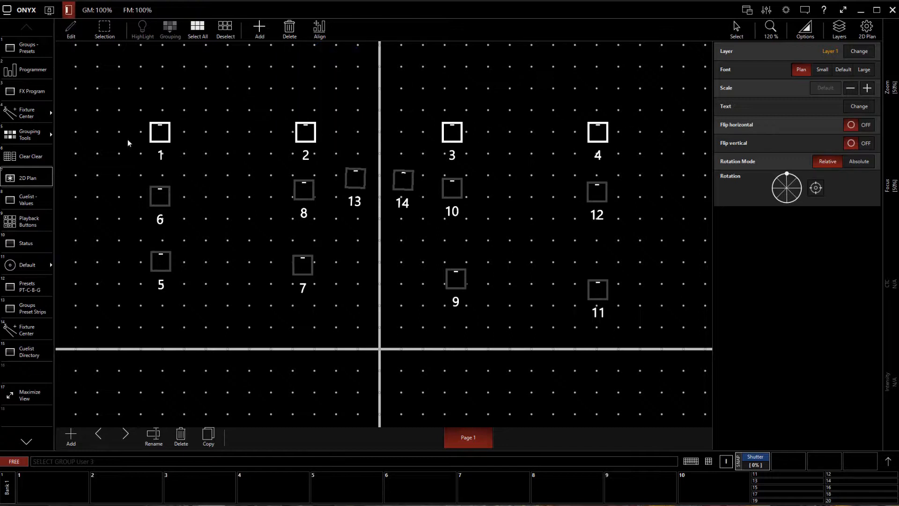
Align the top edges of spots 13 and 14, and clear the selection.
click(359, 182)
click(405, 182)
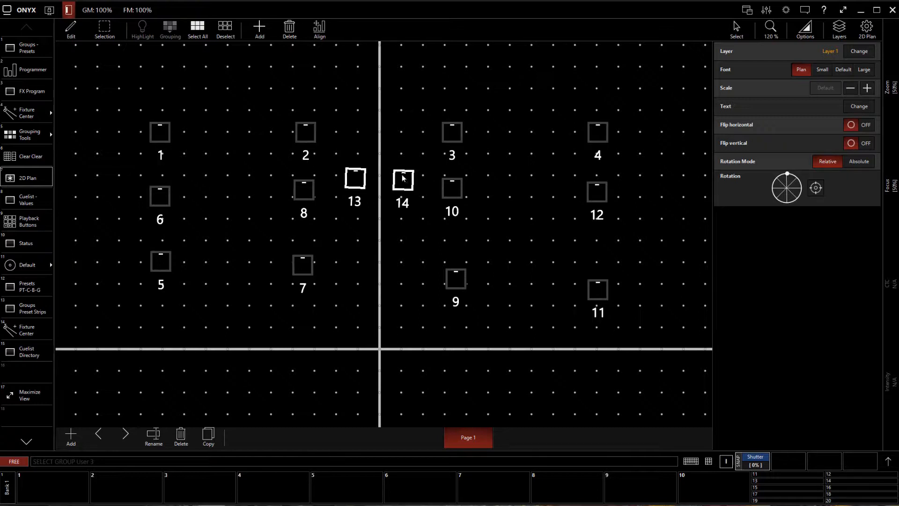
click(319, 28)
click(347, 70)
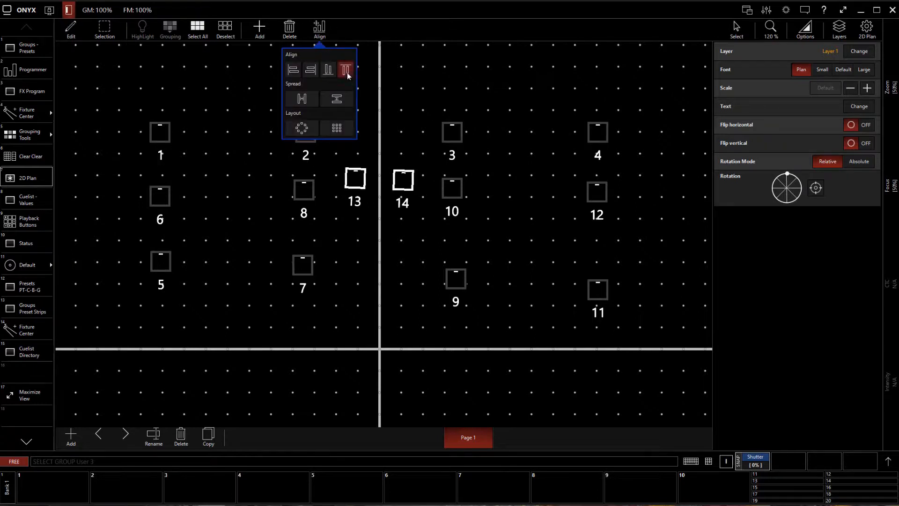
click(426, 123)
click(234, 193)
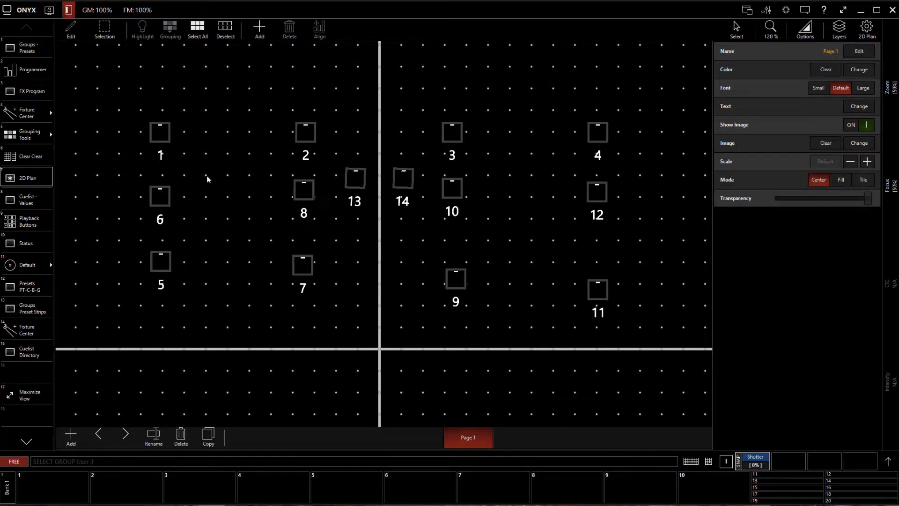
Align the top edges of the upper pars 6, 8, 10 and 12 into one row, and clear the selection.
click(162, 192)
drag(308, 190, 320, 184)
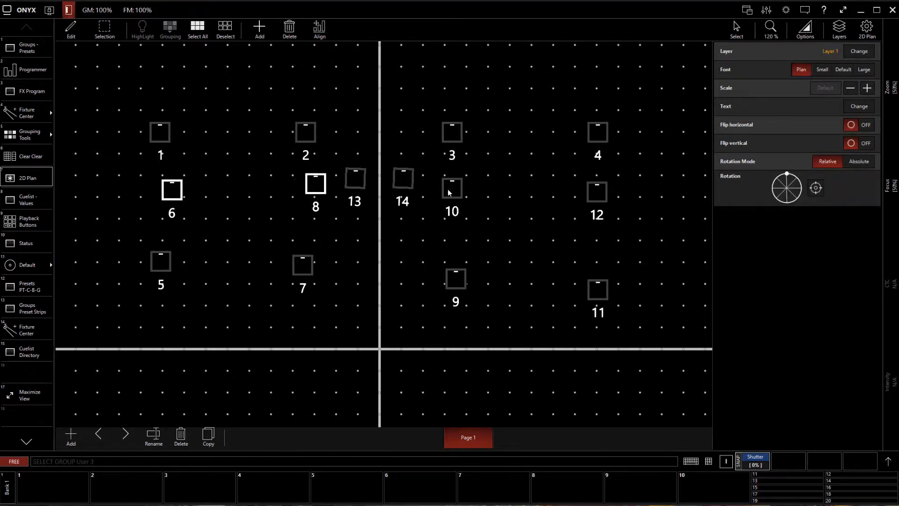
click(448, 191)
click(590, 193)
click(310, 184)
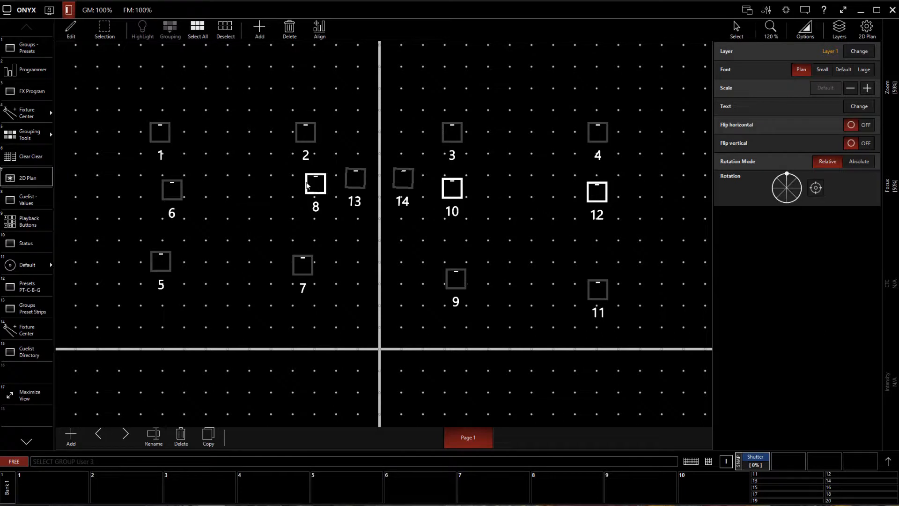
click(176, 184)
click(320, 28)
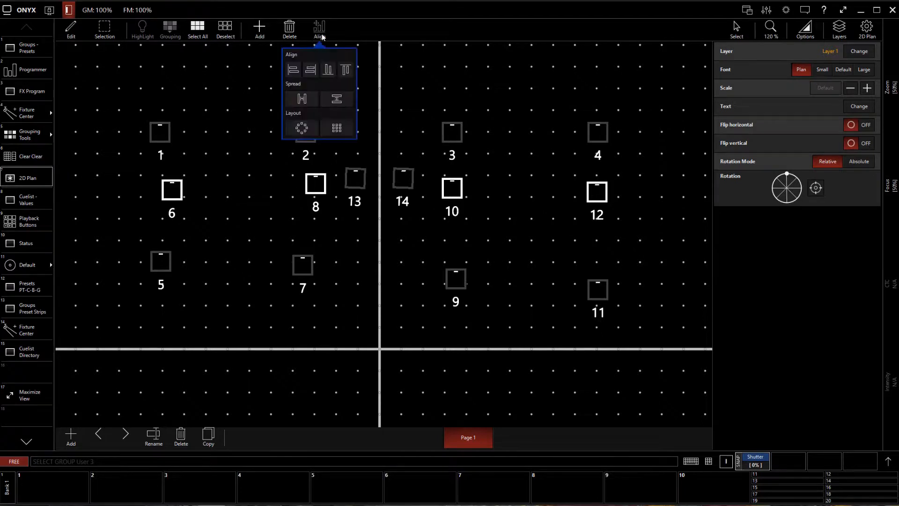
click(349, 74)
click(346, 72)
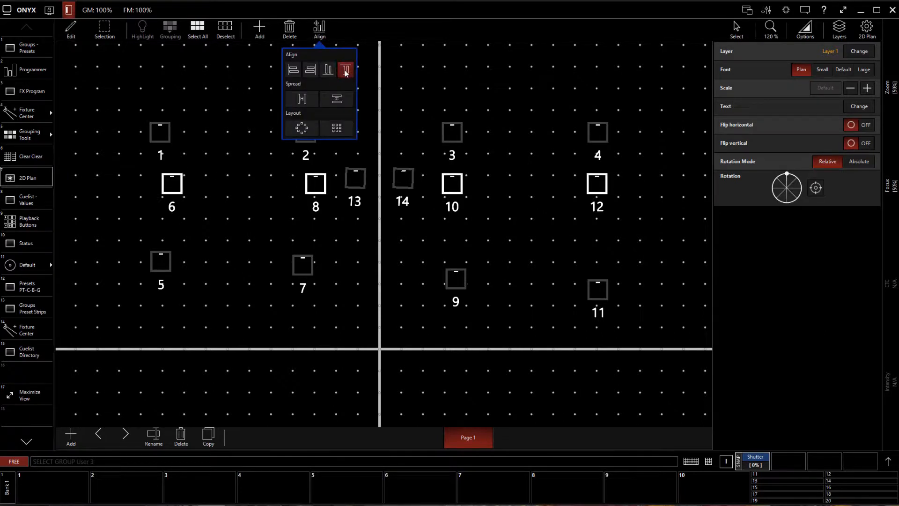
click(251, 177)
Align the top edges of the lower pars 5, 7, 9 and 11 into one row, and clear the selection.
click(160, 264)
click(302, 266)
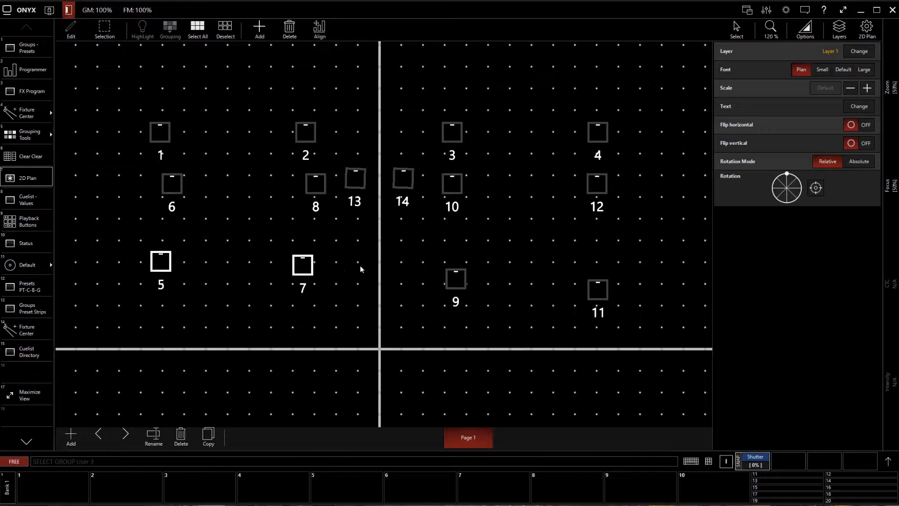
click(447, 281)
click(596, 291)
click(319, 28)
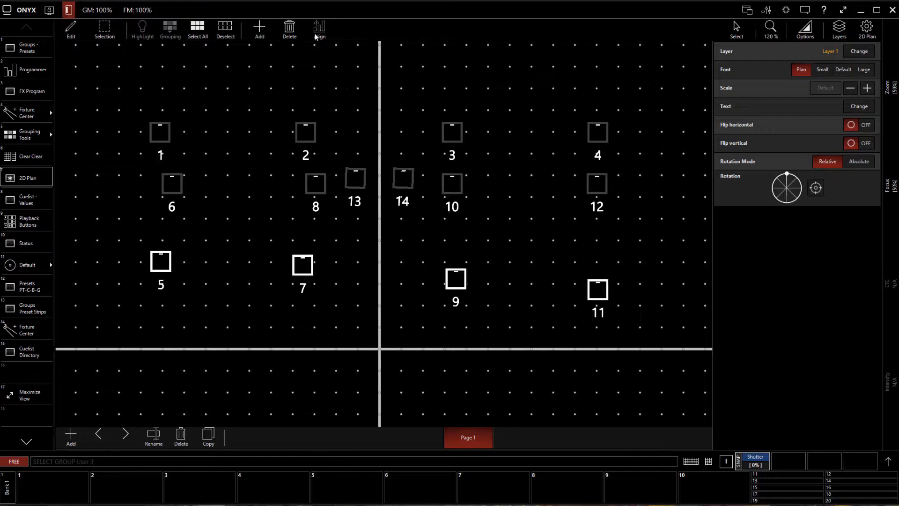
click(343, 70)
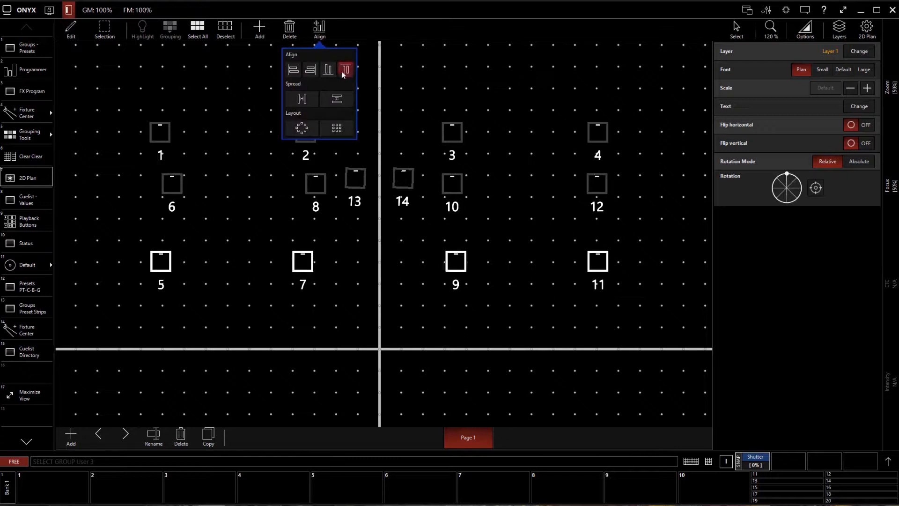
click(490, 295)
Align the right edges of magic panel 1 and par 6.
click(166, 138)
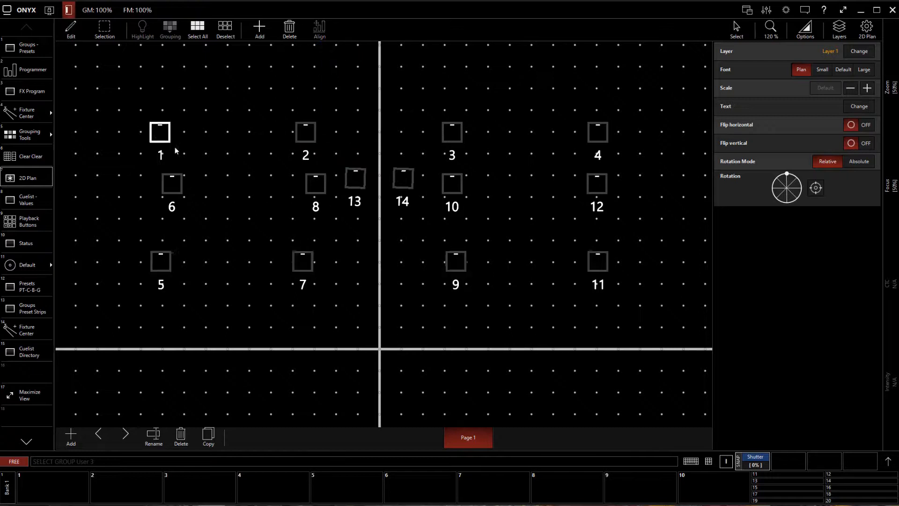
click(176, 182)
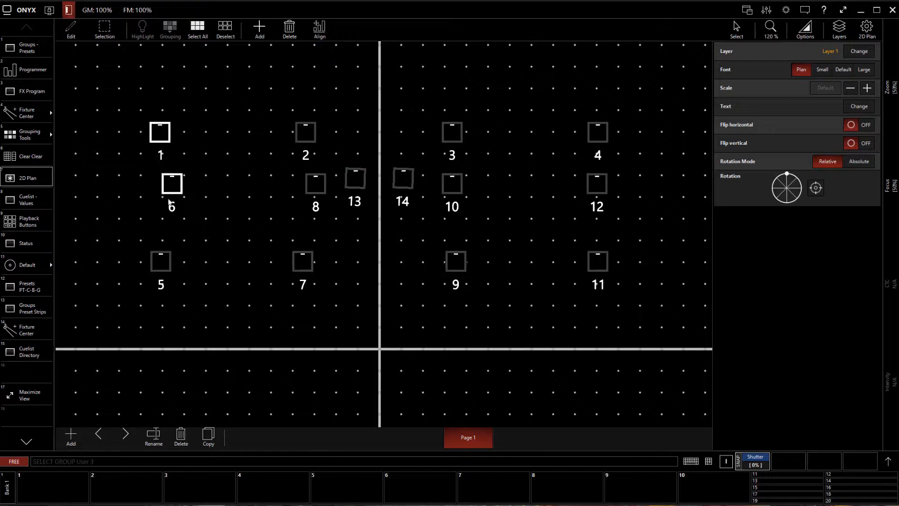
click(319, 29)
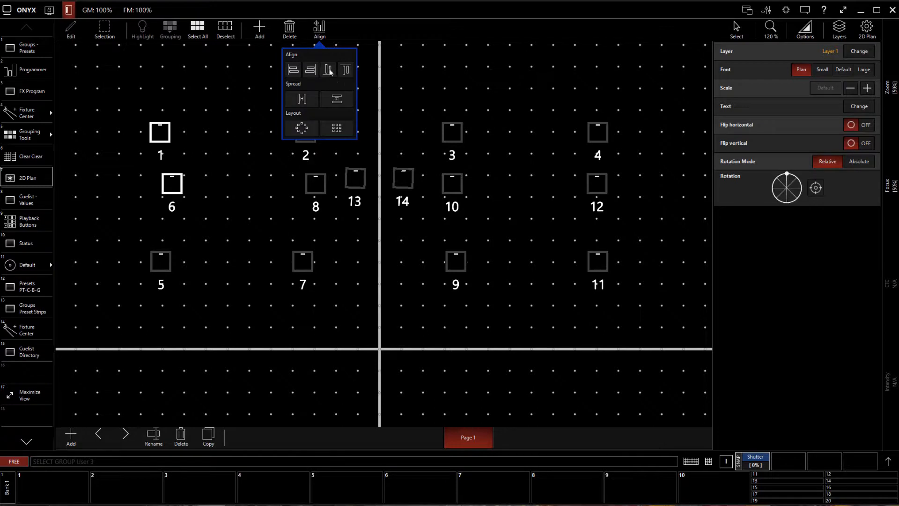
click(315, 70)
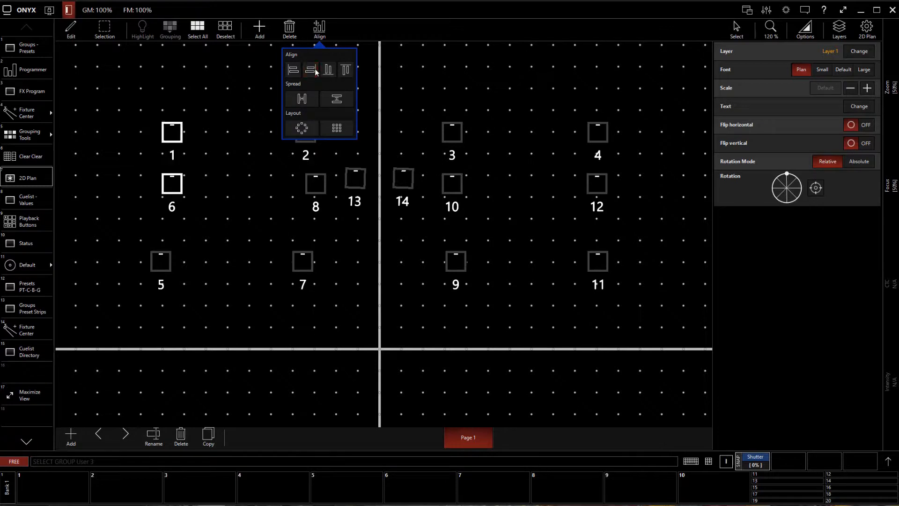
Select par 5 together with par 6 and magic panel 1, and align their right edges into one column.
click(175, 265)
click(167, 259)
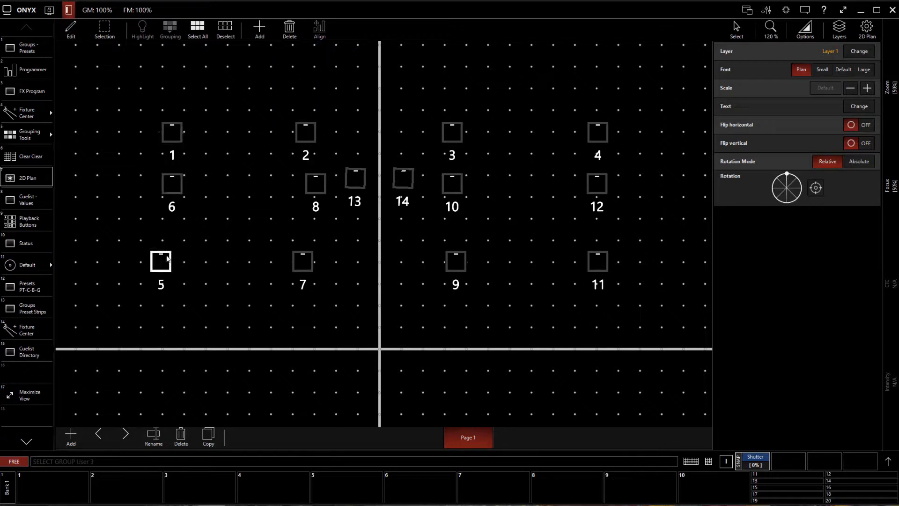
click(178, 181)
click(174, 136)
click(323, 36)
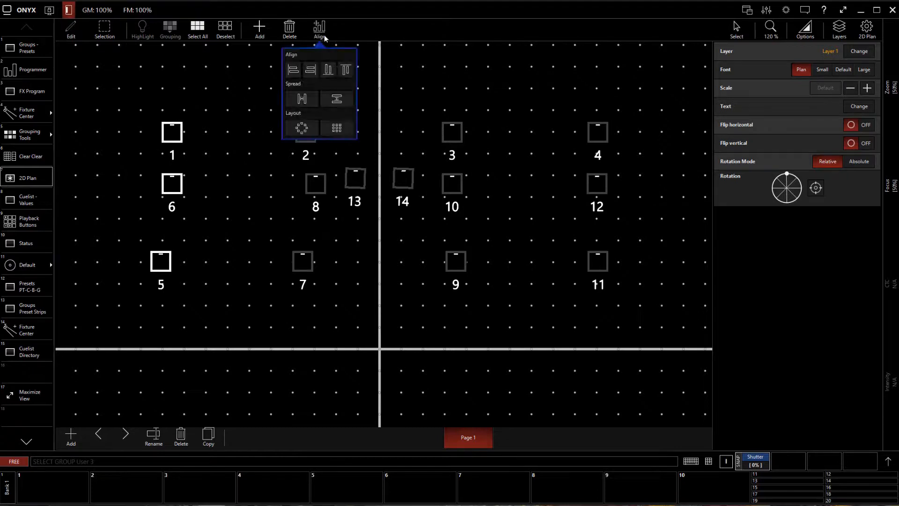
click(312, 70)
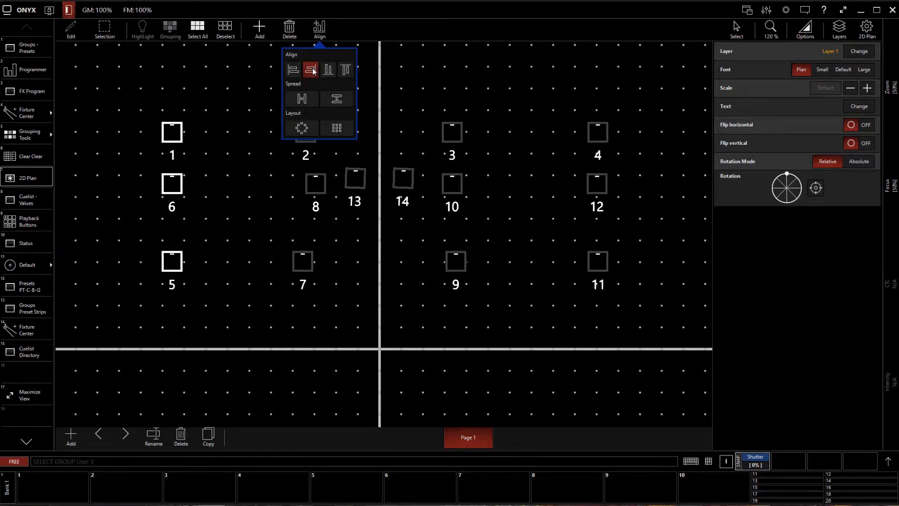
Align the left edges of magic panel 2 and pars 8 and 7 into one column.
click(313, 150)
click(316, 190)
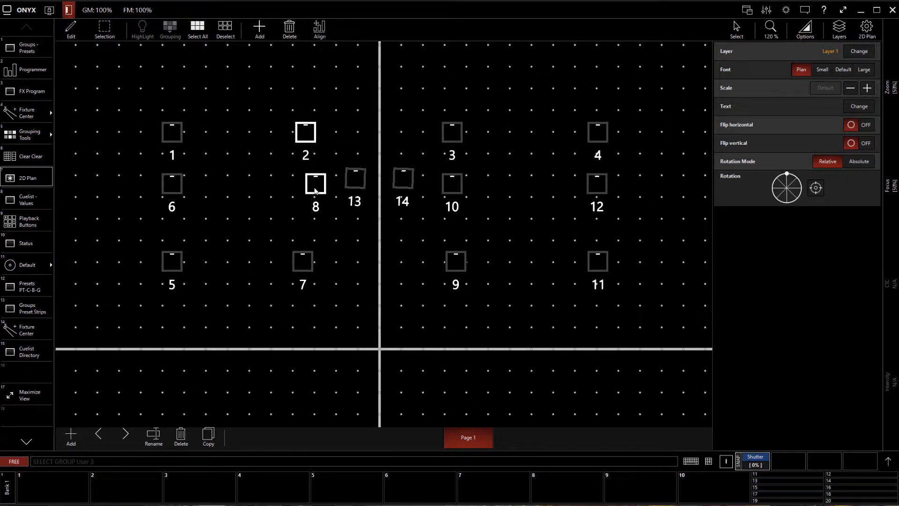
click(303, 261)
click(319, 29)
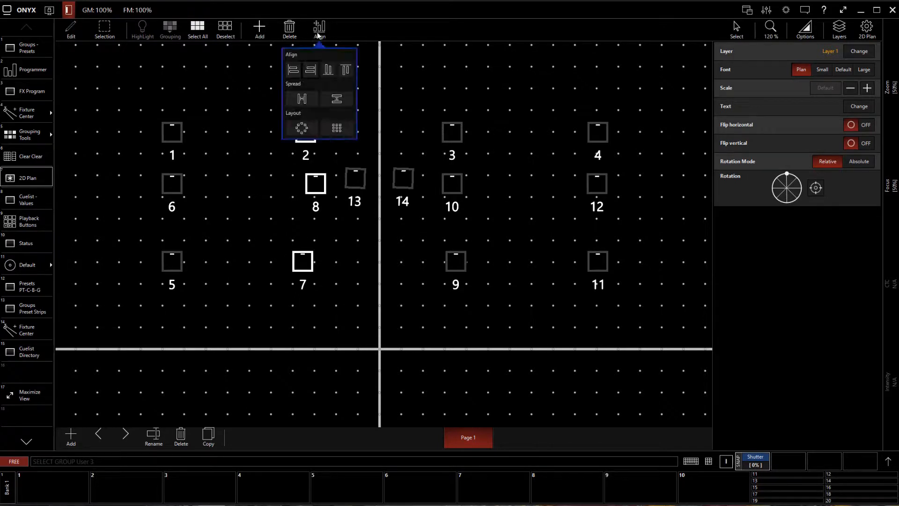
click(292, 69)
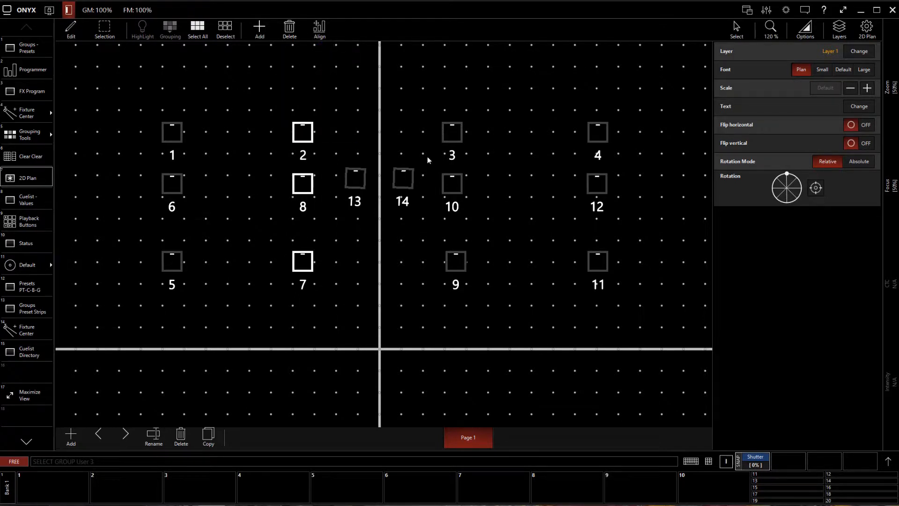
Align the right edges of magic panel 3 and pars 10 and 9 into one column.
click(444, 136)
click(453, 189)
click(456, 259)
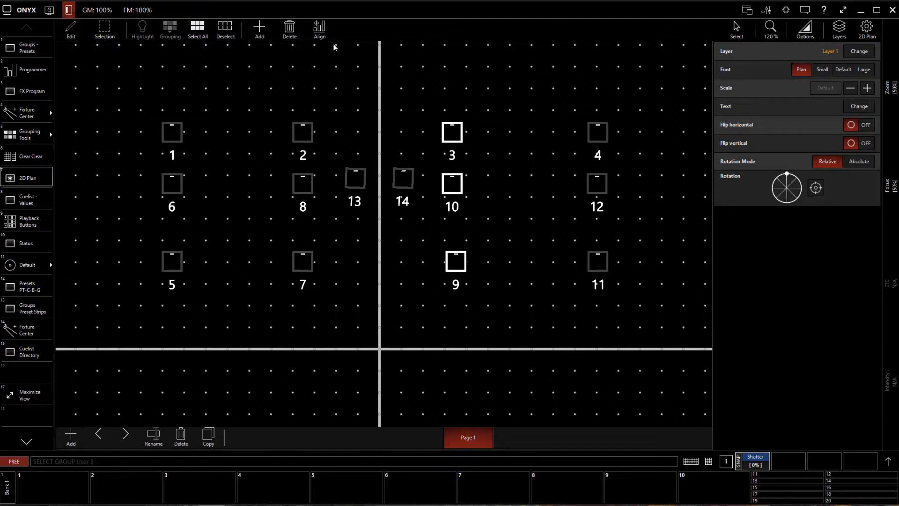
click(320, 29)
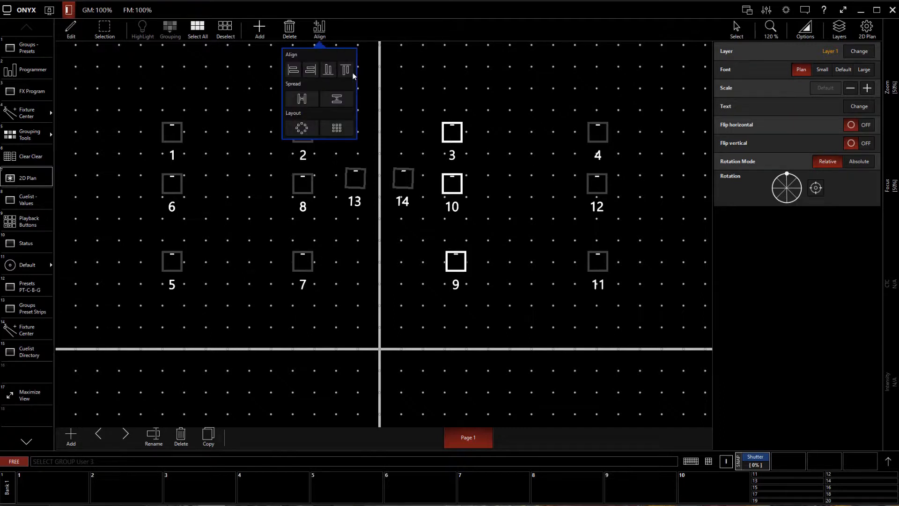
click(316, 73)
click(595, 163)
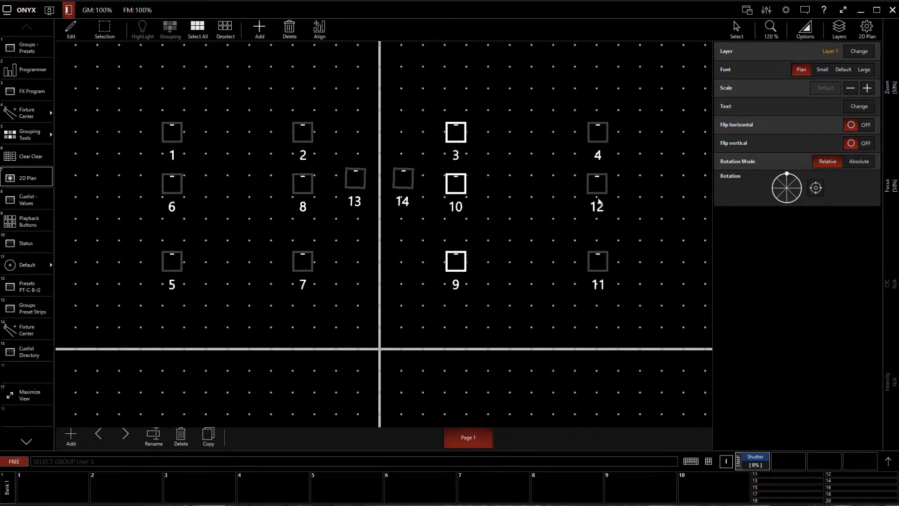
Align the left edges of magic panel 4 and pars 12 and 11 into one column, and clear the selection.
click(597, 198)
click(596, 190)
click(596, 141)
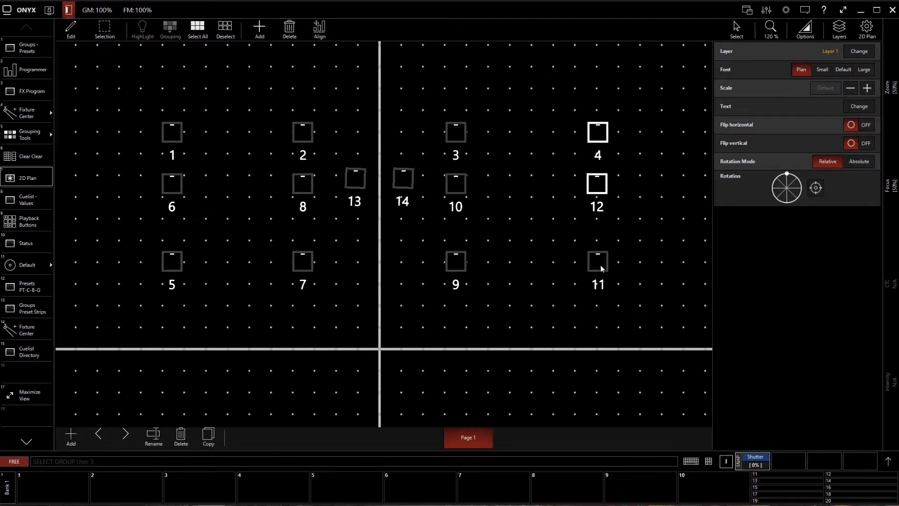
click(317, 27)
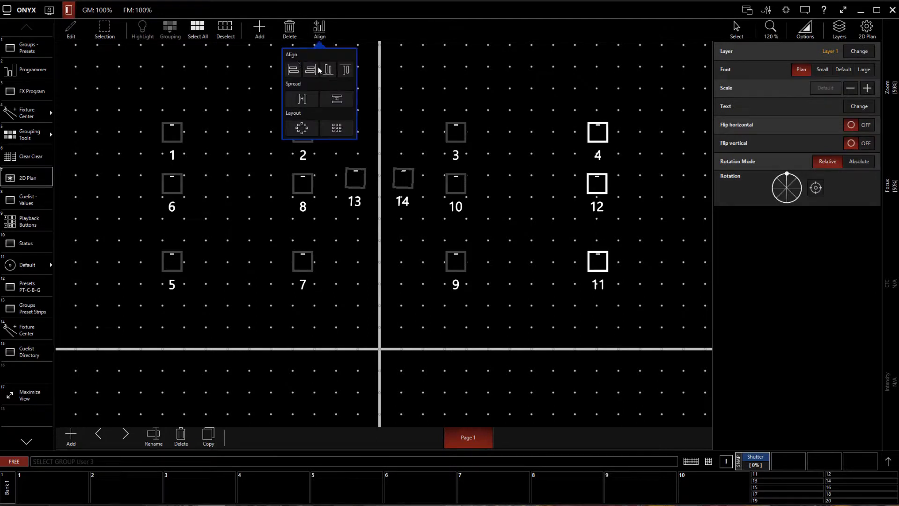
click(298, 70)
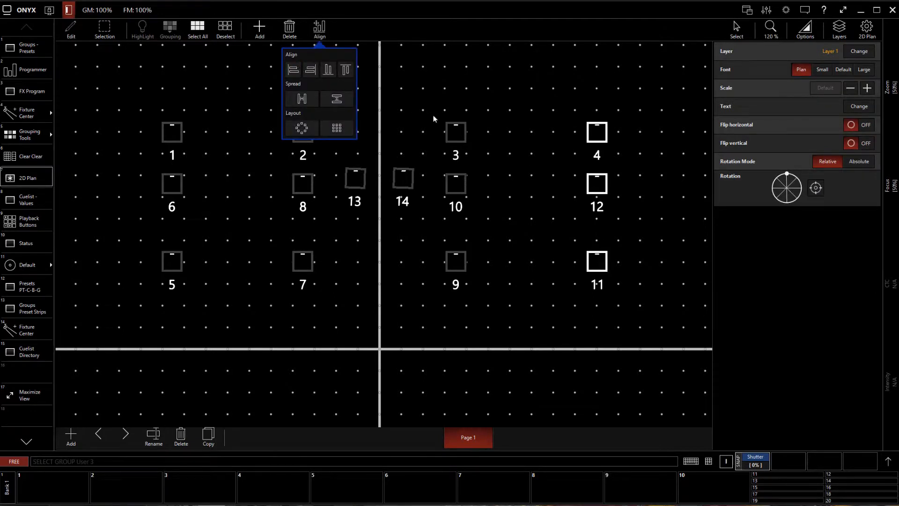
click(554, 126)
click(551, 125)
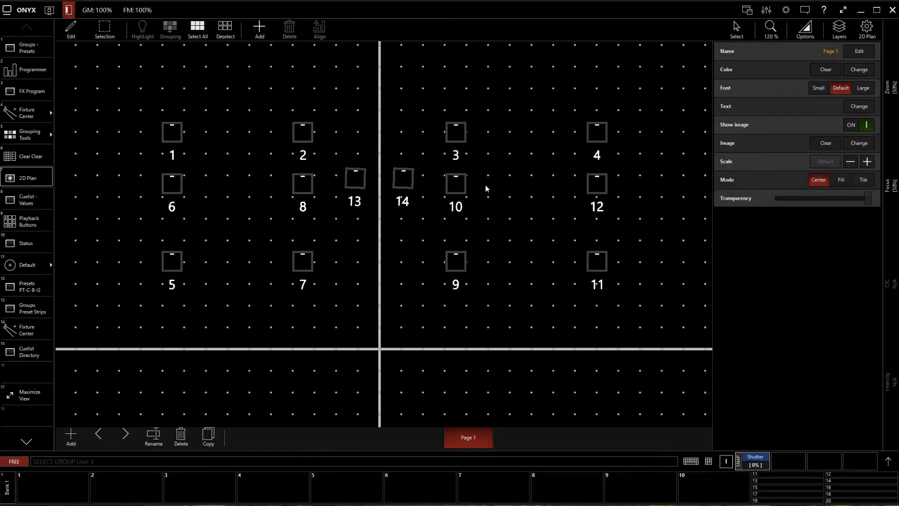
Rotate spots 13 and 14 together slightly until they are upright, and clear the selection.
click(356, 182)
click(402, 185)
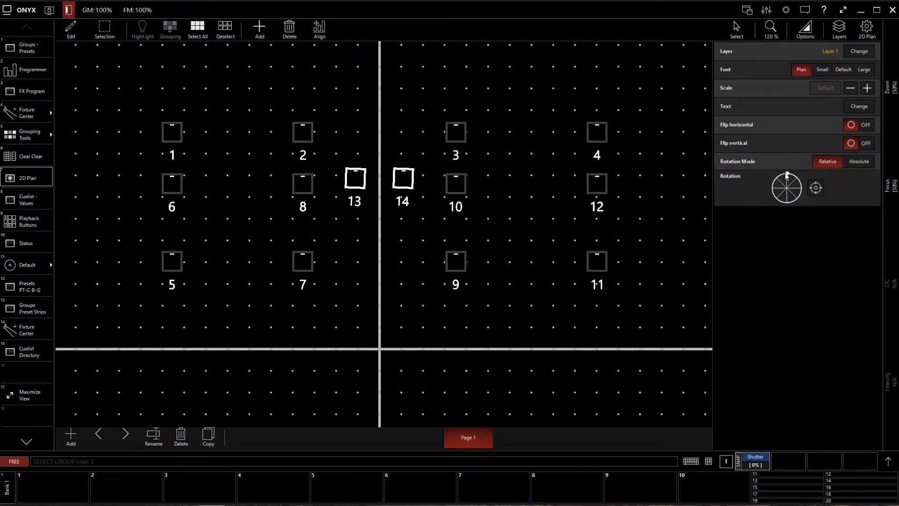
mouse_move(786, 175)
mouse_down()
mouse_move(794, 177)
mouse_move(788, 172)
mouse_up()
click(622, 154)
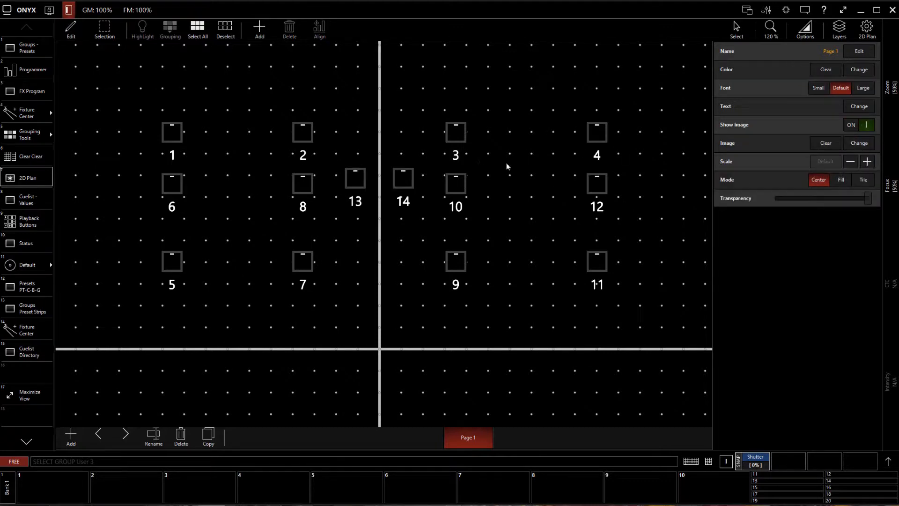
scroll(440, 191, down, 5)
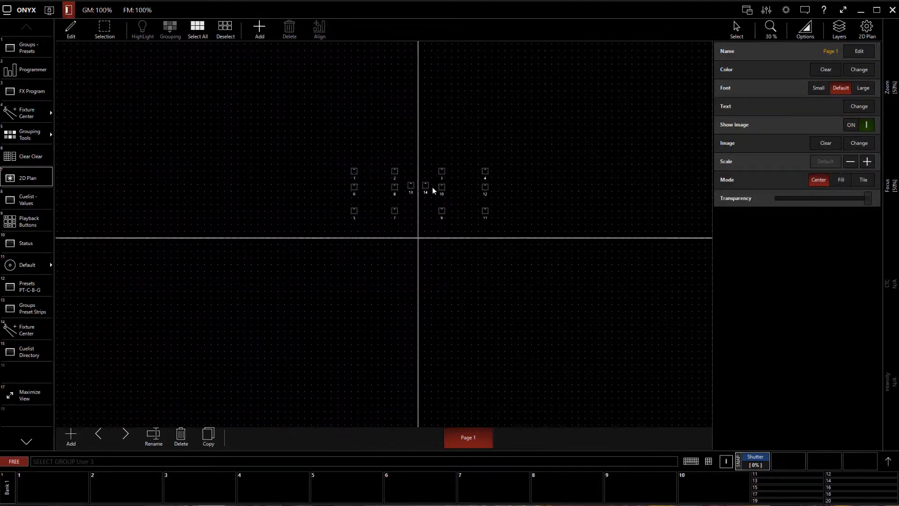
scroll(432, 187, up, 4)
scroll(273, 220, down, 5)
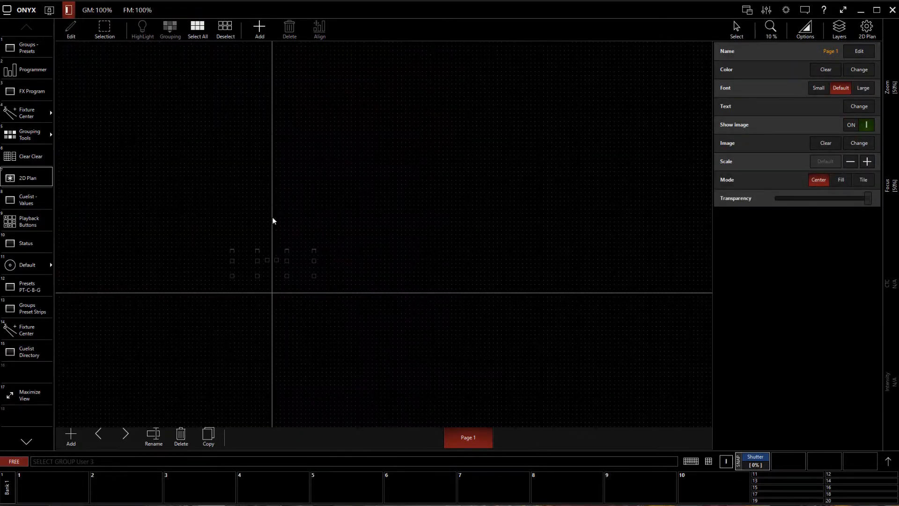
Switch the 2D plan from edit mode to its live view and clear the fixture selection.
scroll(240, 245, up, 3)
scroll(299, 255, up, 2)
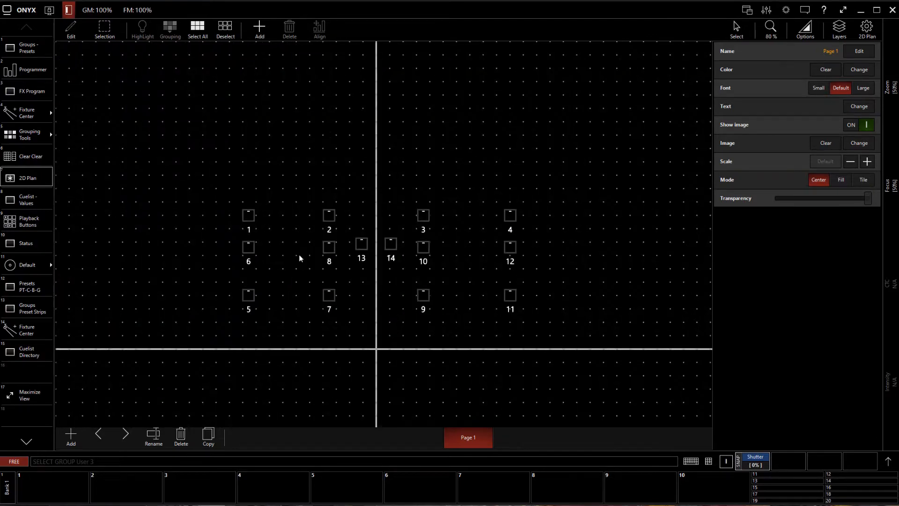
scroll(378, 246, up, 2)
scroll(378, 245, up, 1)
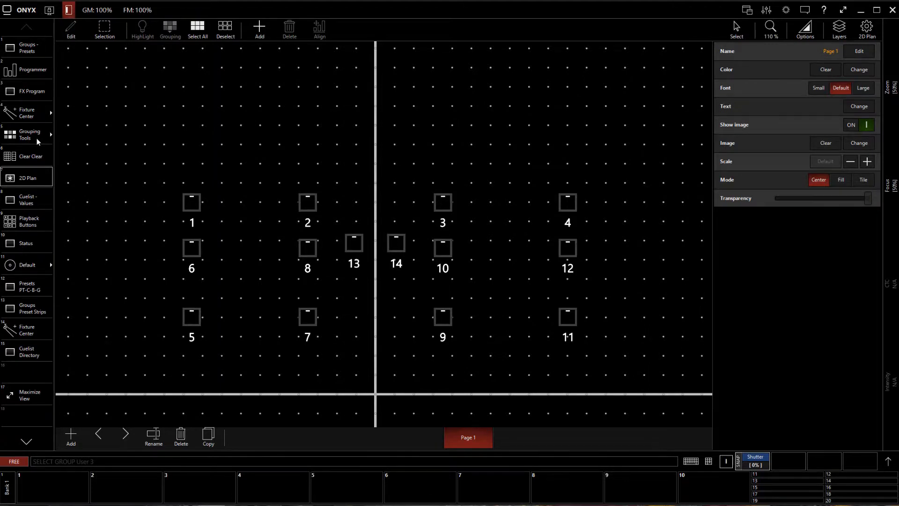
click(71, 30)
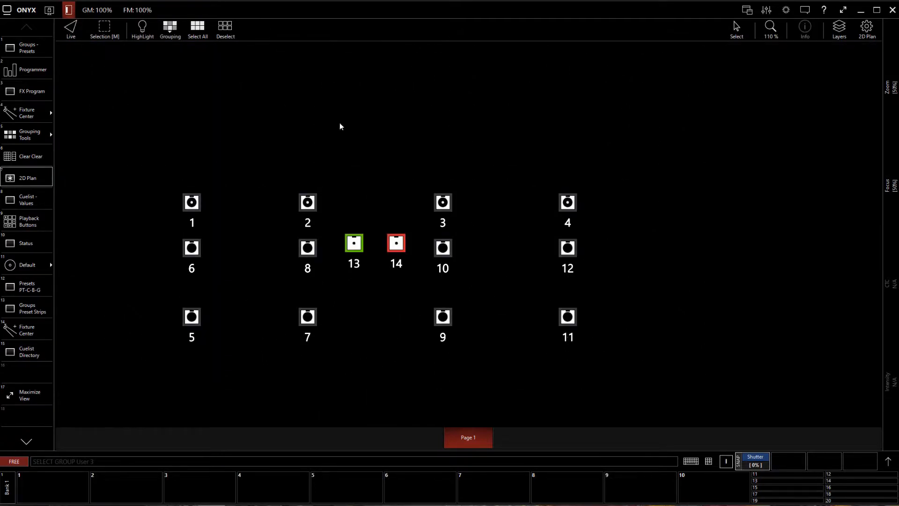
click(72, 31)
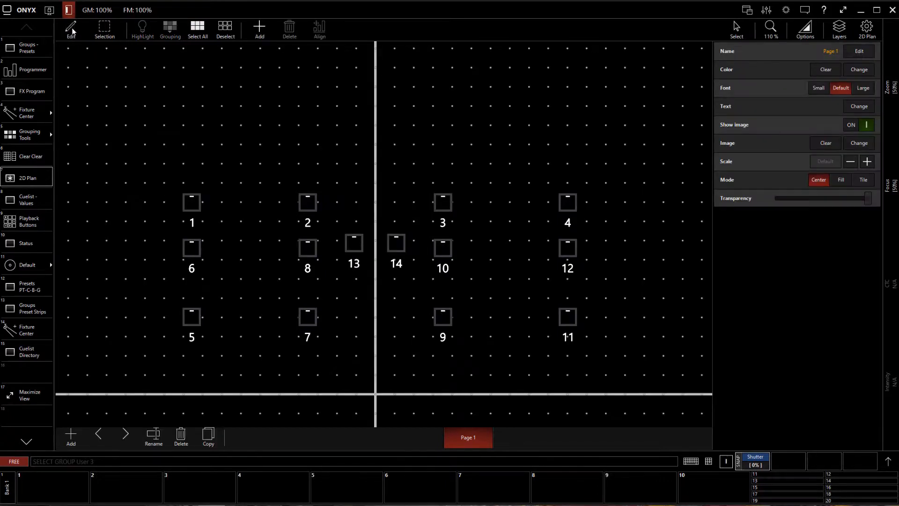
click(73, 31)
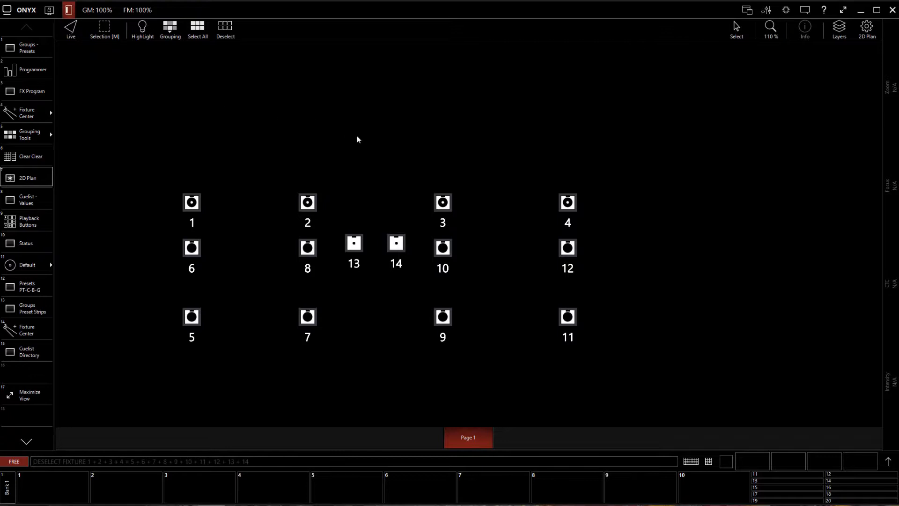
Enlarge and centre all 14 fixtures in the live 2D plan to examine the finished layout.
scroll(139, 247, down, 3)
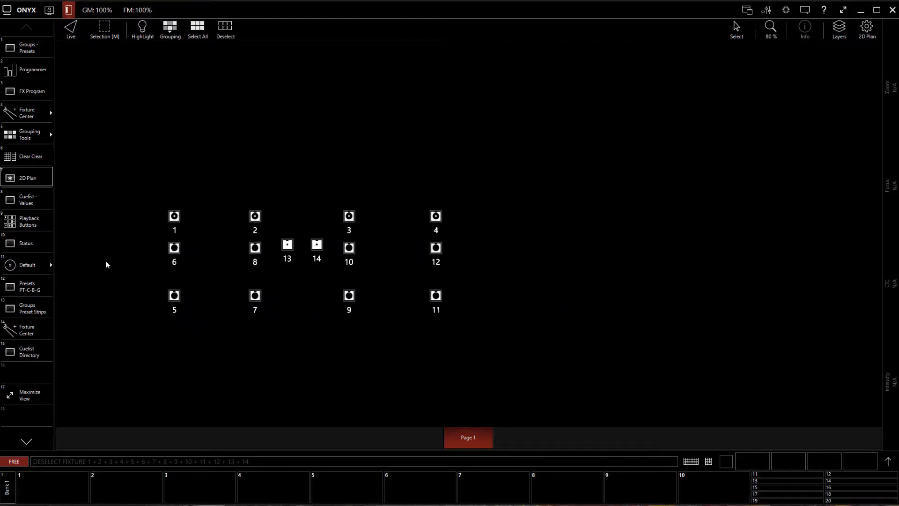
scroll(103, 262, up, 3)
scroll(93, 213, up, 3)
scroll(879, 319, down, 1)
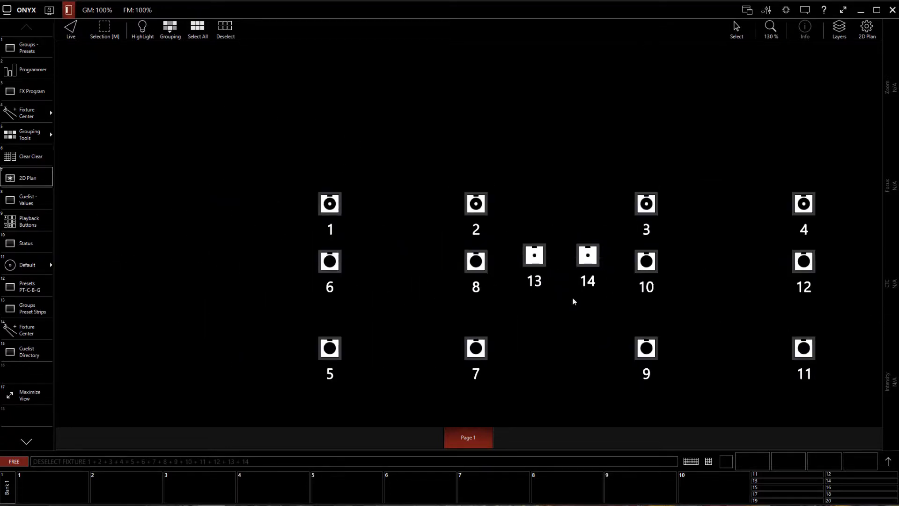
drag(470, 282, 560, 232)
drag(582, 269, 475, 222)
scroll(585, 281, down, 1)
scroll(684, 399, up, 2)
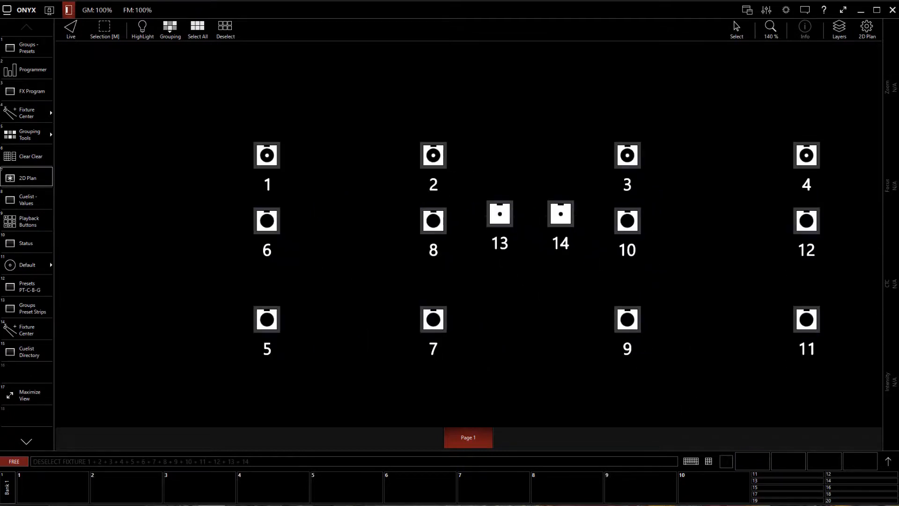
scroll(859, 206, up, 1)
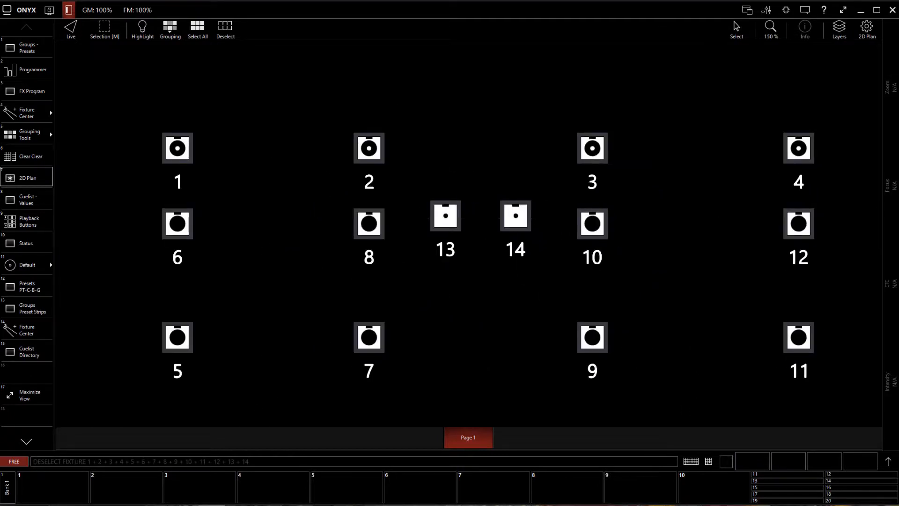
Show the cuelist values view and the groups and presets view, selecting and deselecting the magic panels, pars and spots groups.
click(28, 199)
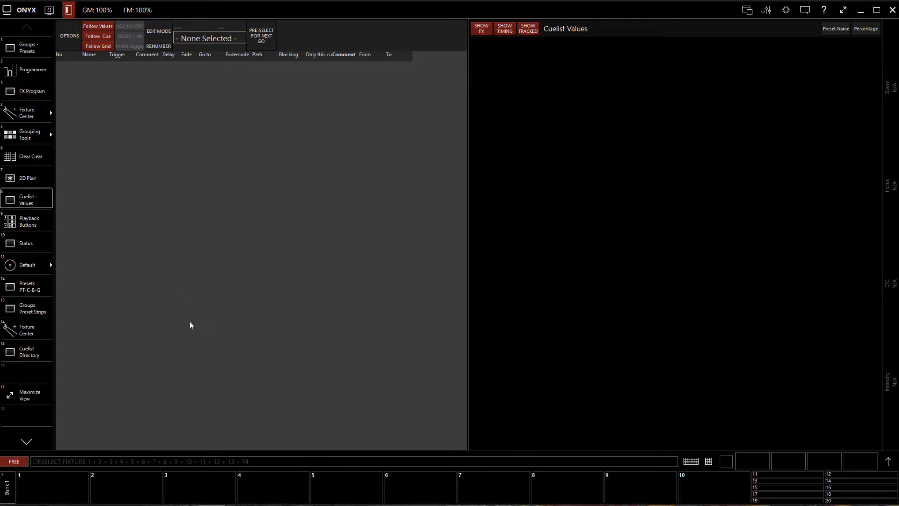
click(30, 51)
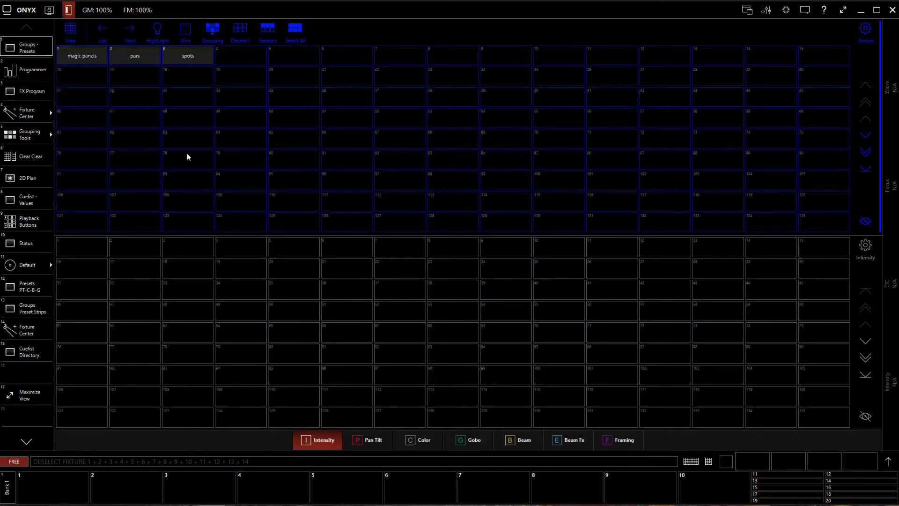
click(101, 53)
click(134, 55)
click(193, 54)
click(91, 60)
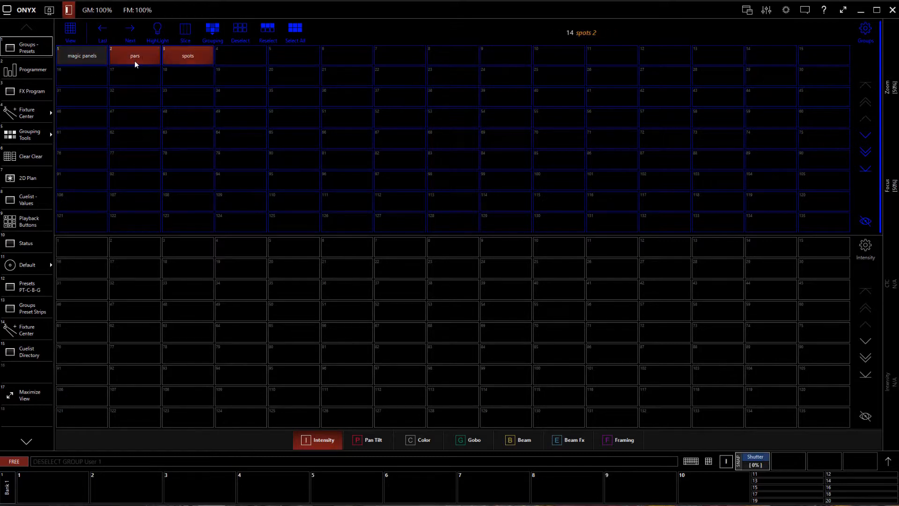
click(135, 62)
click(197, 54)
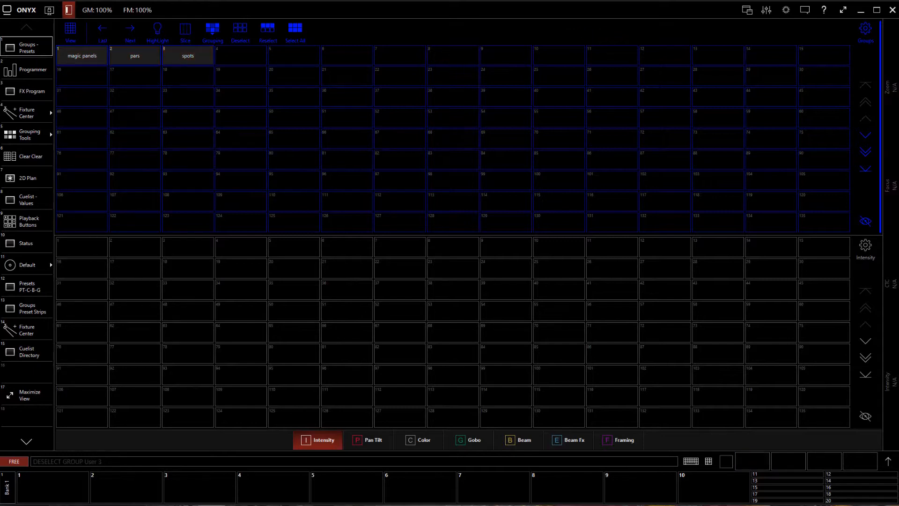
Look through the Intensity, Pan Tilt, Color, Gobo, Beam, Beam Fx and Framing preset categories, ending on Intensity.
click(364, 442)
click(331, 442)
click(364, 441)
click(405, 441)
click(455, 439)
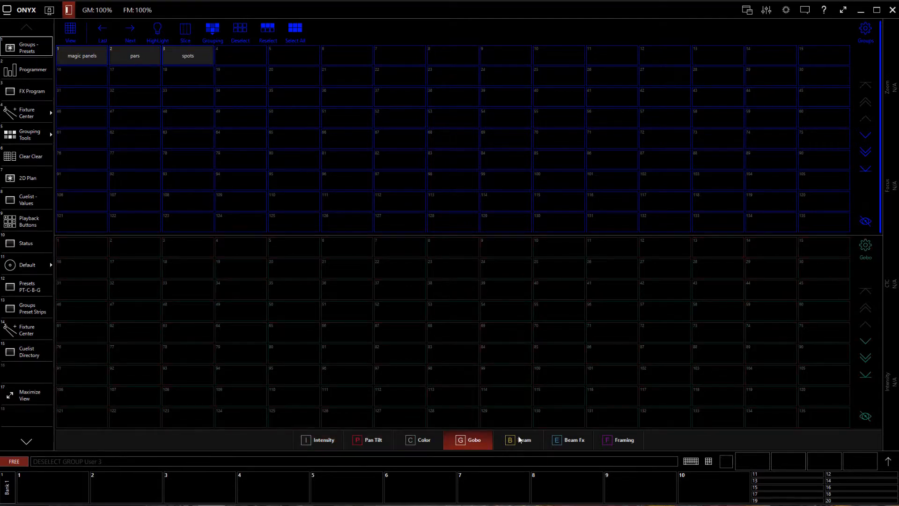
click(520, 440)
click(574, 440)
click(620, 442)
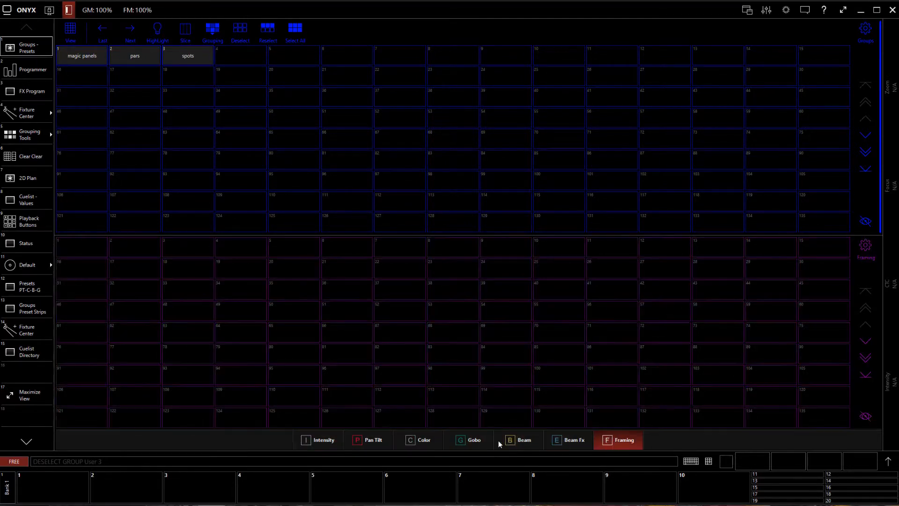
click(317, 441)
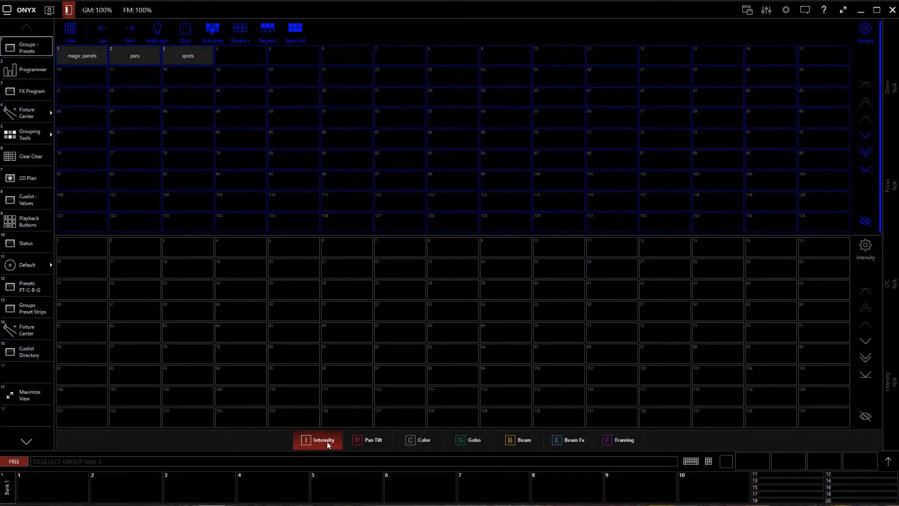
click(374, 441)
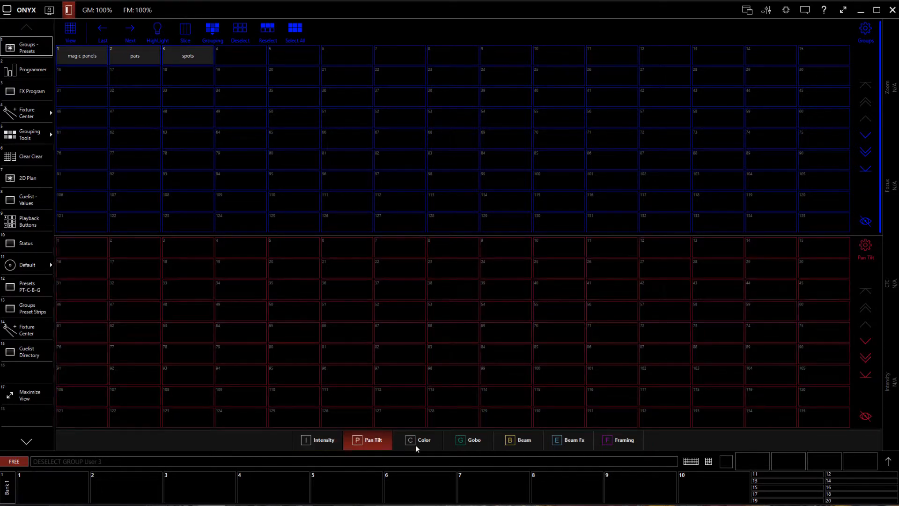
click(415, 444)
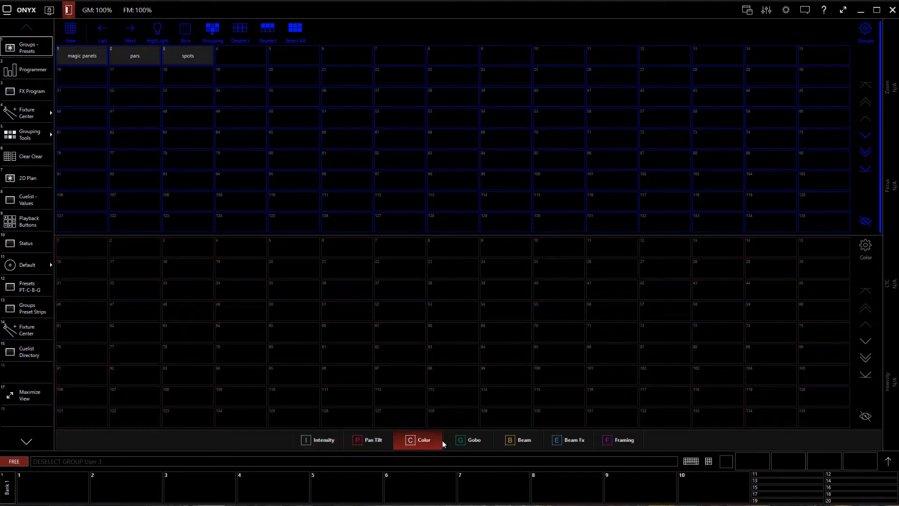
click(481, 441)
click(522, 440)
click(574, 439)
click(619, 446)
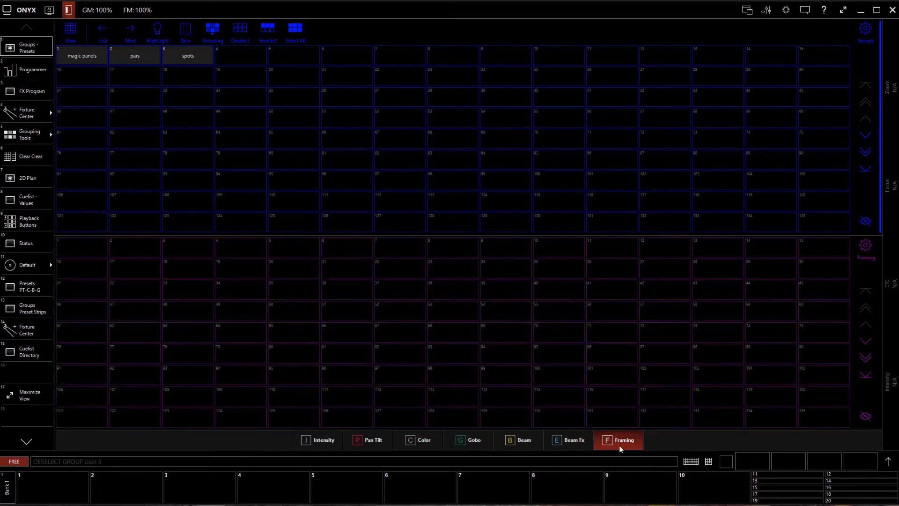
click(319, 452)
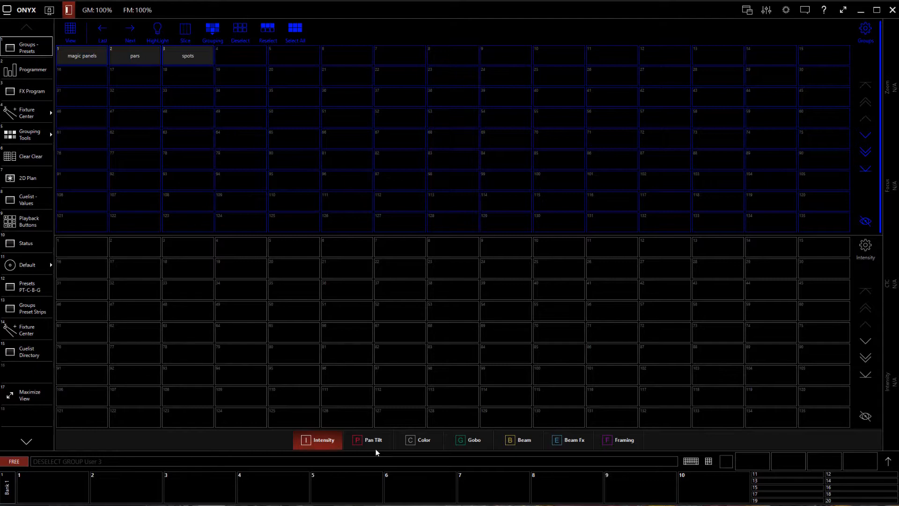
click(374, 452)
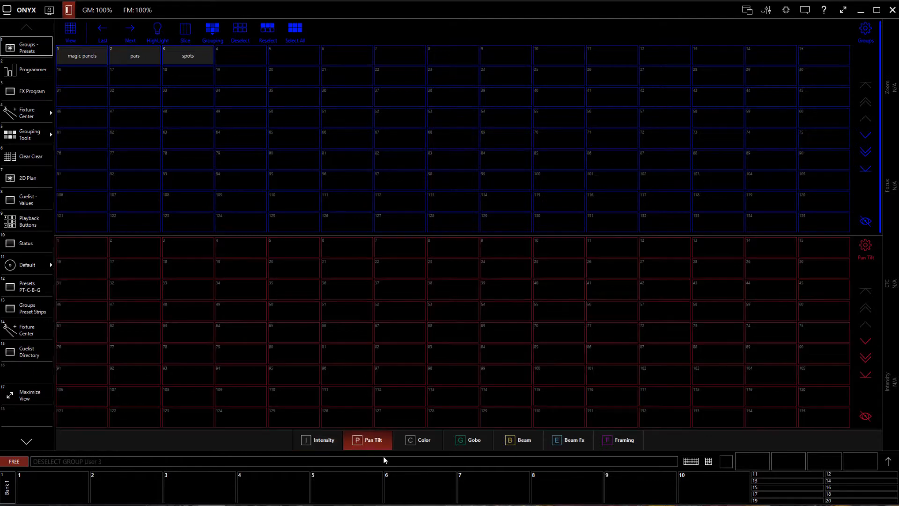
click(413, 448)
click(475, 448)
click(521, 444)
click(578, 444)
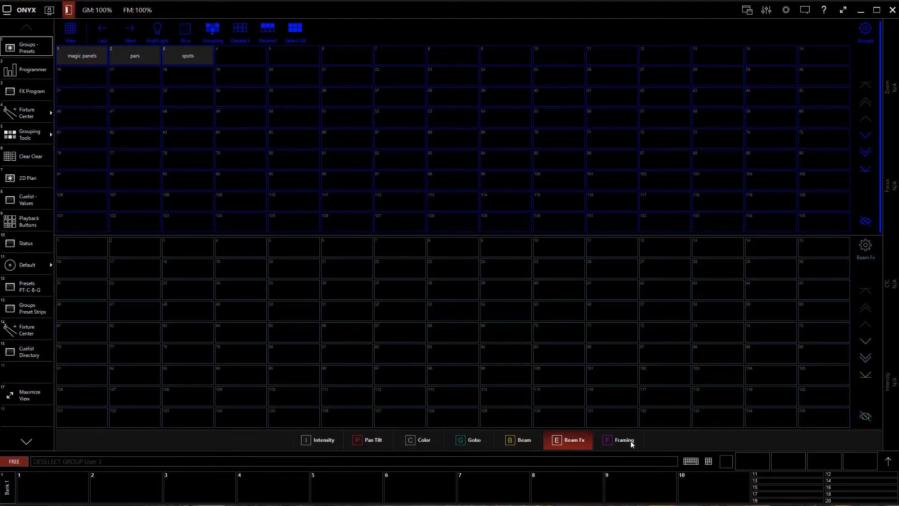
click(628, 442)
click(426, 442)
click(370, 442)
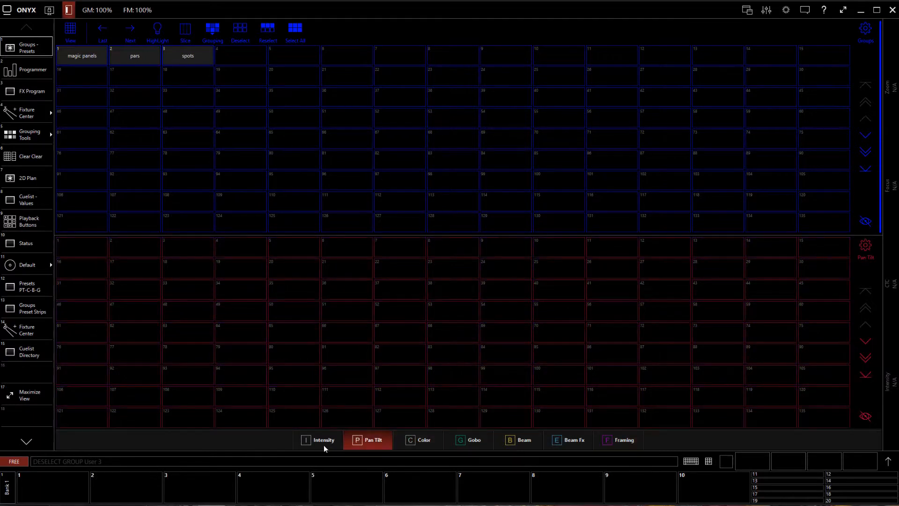
click(324, 445)
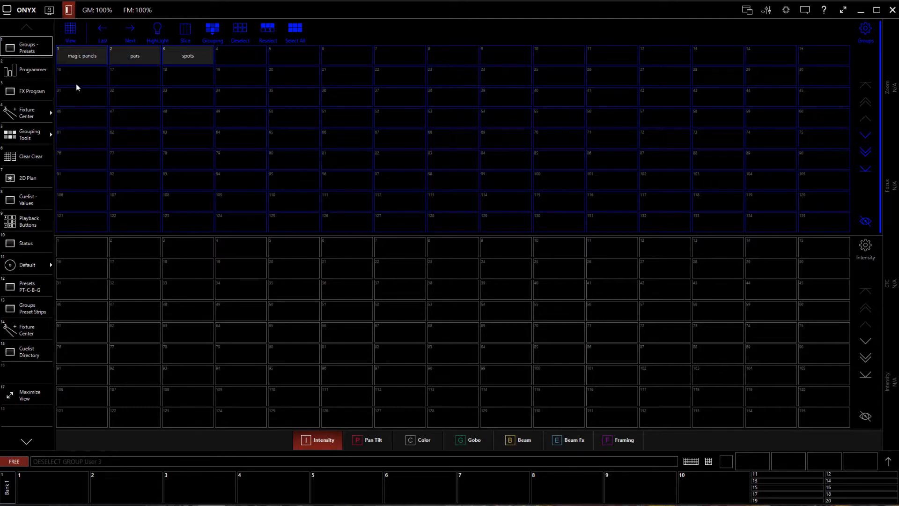
Select the magic panels, pars and spots groups together and open their intensity parameters.
click(92, 55)
click(135, 56)
click(188, 56)
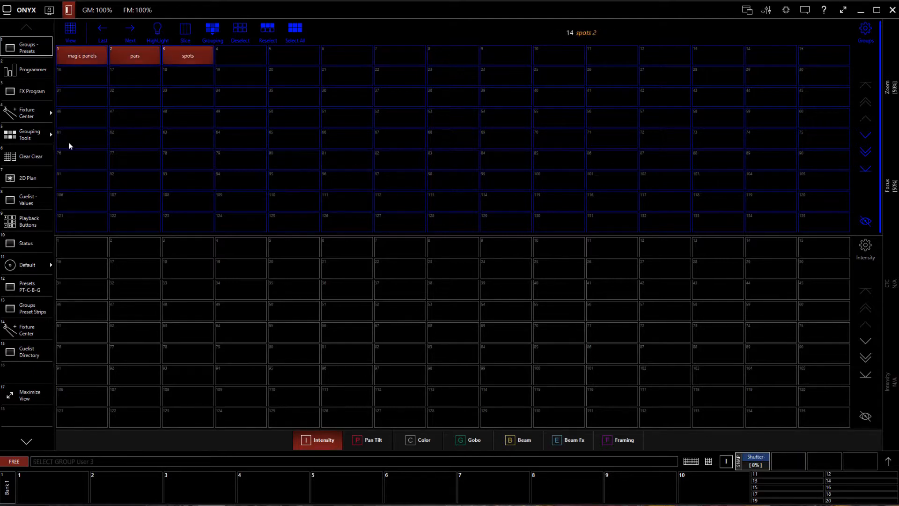
click(189, 57)
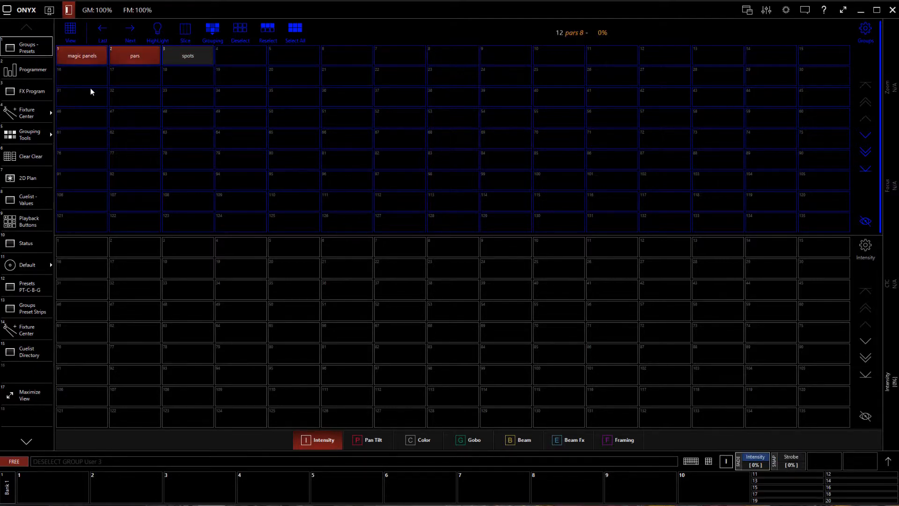
click(183, 54)
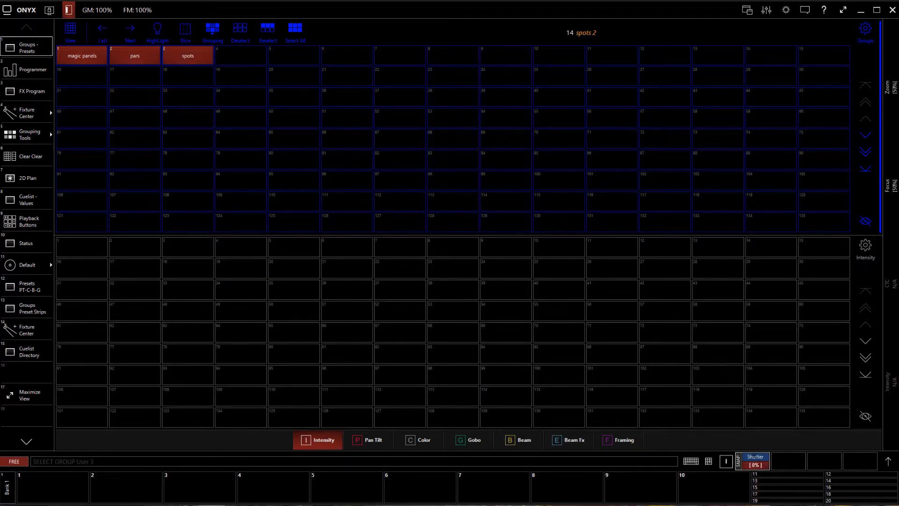
click(893, 463)
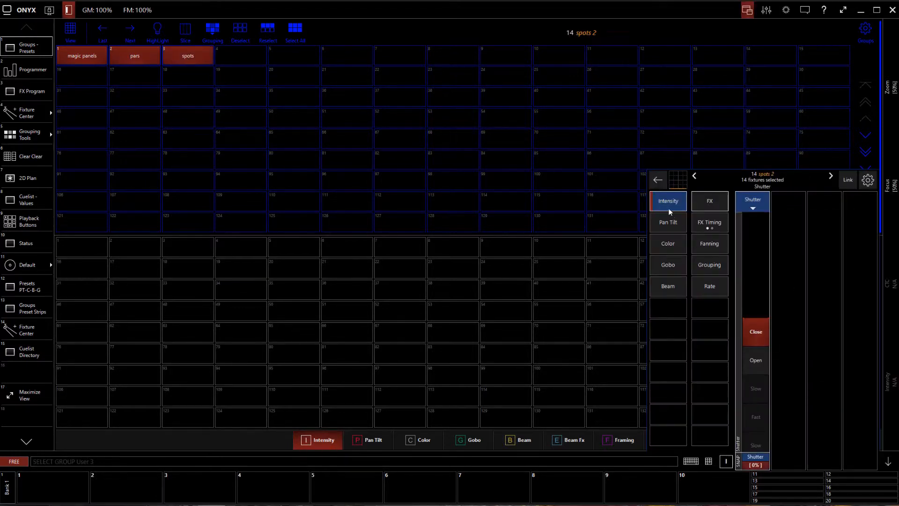
Try the shutter's open and strobe settings on the selected fixtures, return the shutter to Close, and hide the parameter controls.
click(757, 355)
click(751, 360)
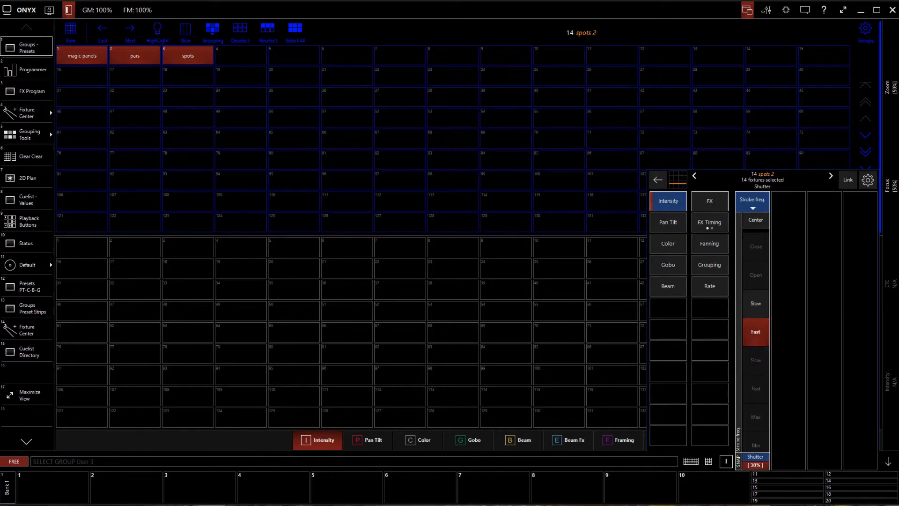
click(753, 361)
click(754, 388)
click(754, 304)
click(754, 287)
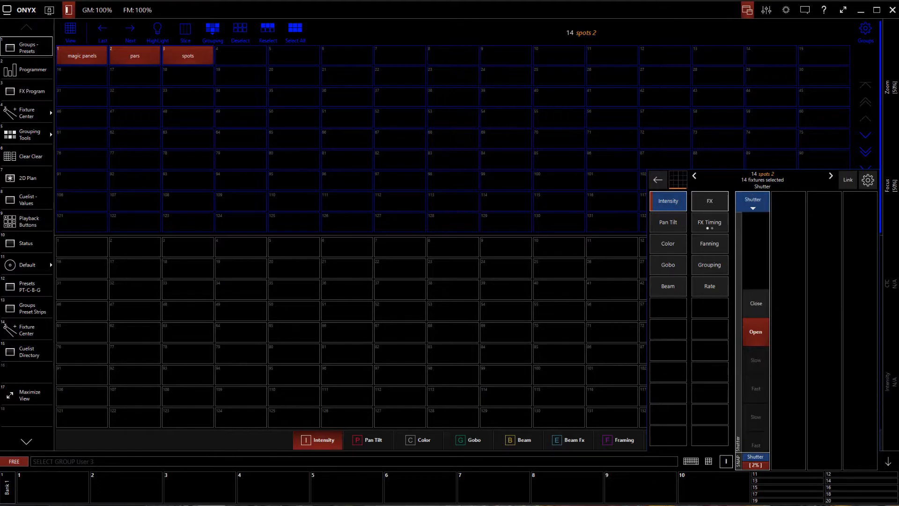
click(755, 303)
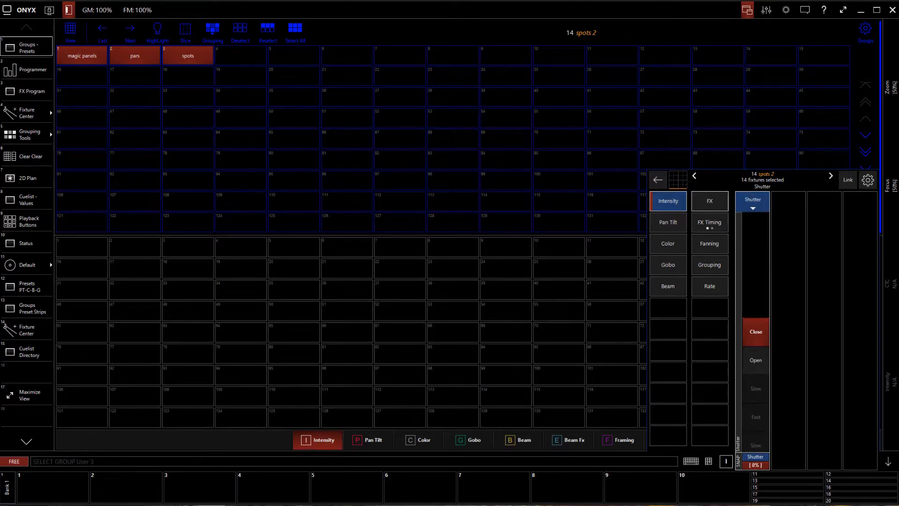
click(887, 461)
Limit the selection to the magic panels and pars groups and set their intensity output to full, 100%.
click(178, 60)
click(136, 57)
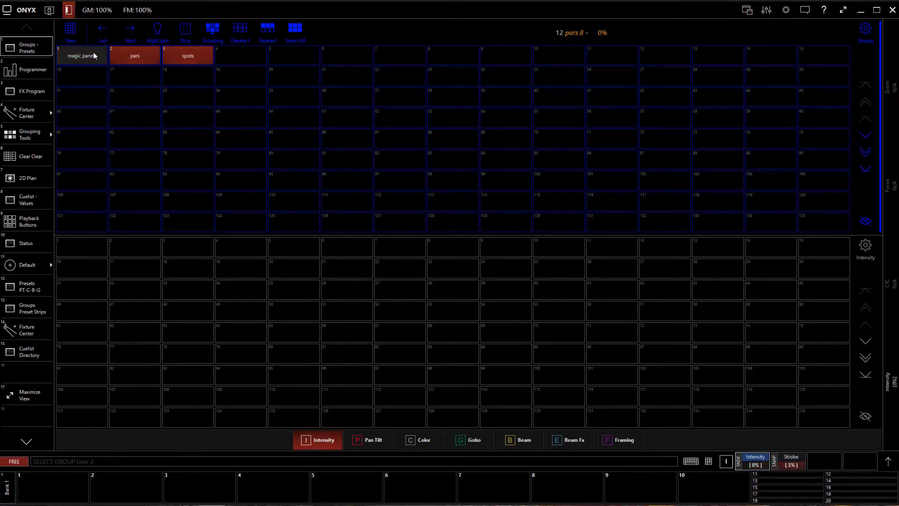
click(94, 55)
click(190, 57)
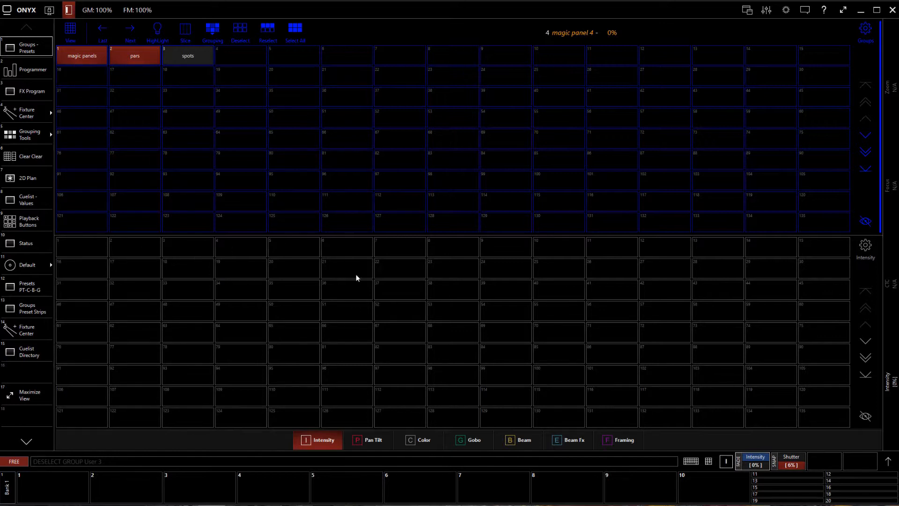
click(889, 462)
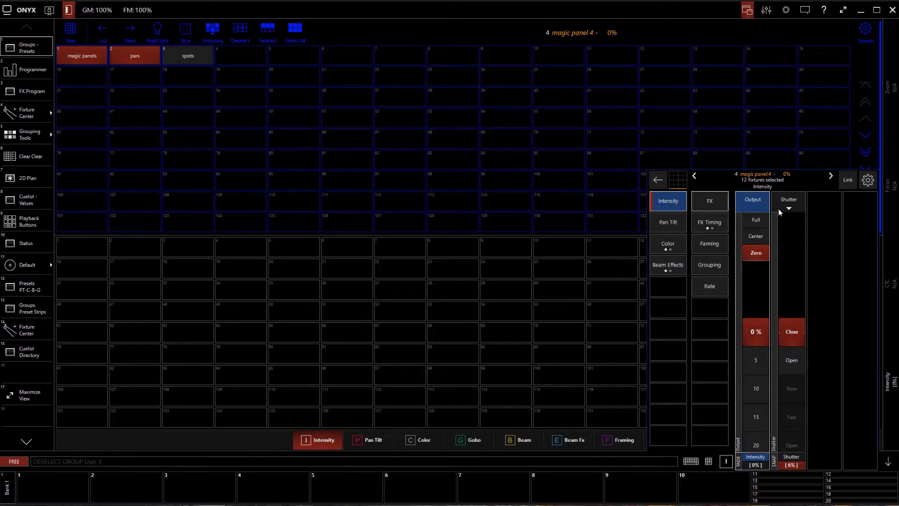
click(756, 224)
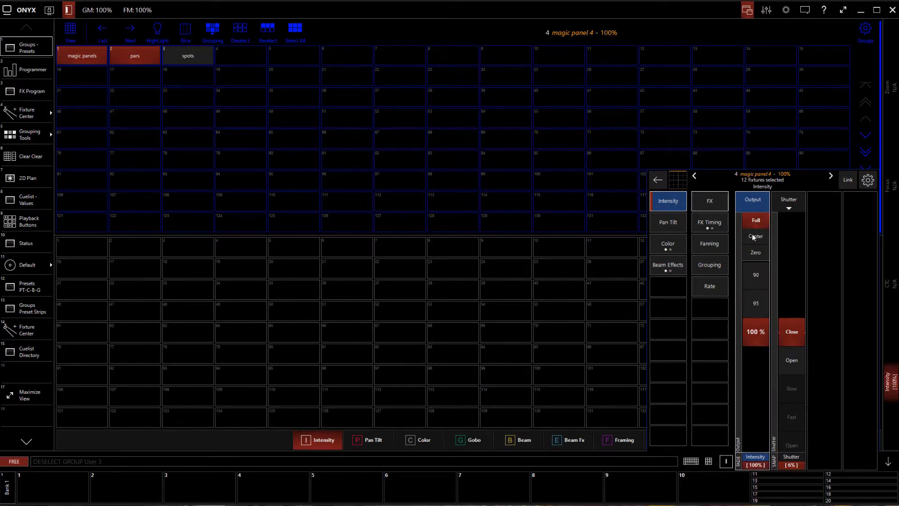
Select the spots group, set its shutter to Open, and check the fixtures in the unobstructed 2D plan.
click(205, 55)
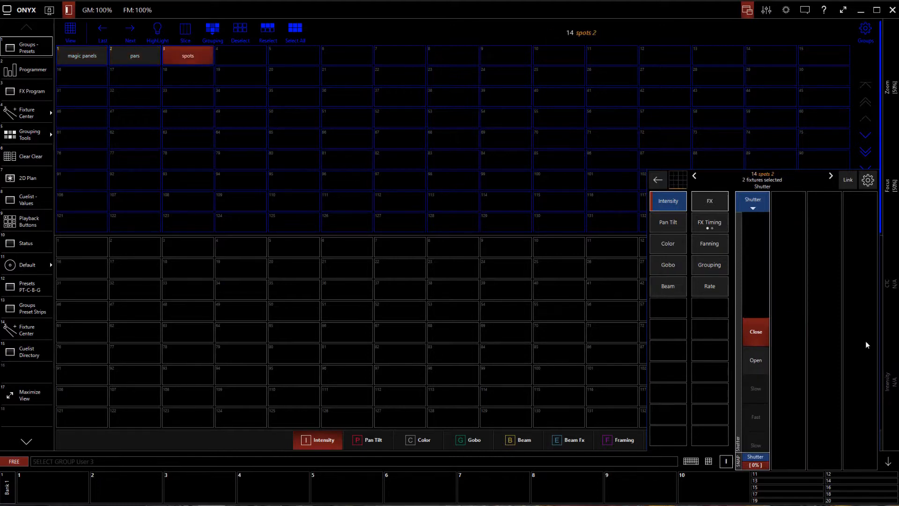
click(752, 354)
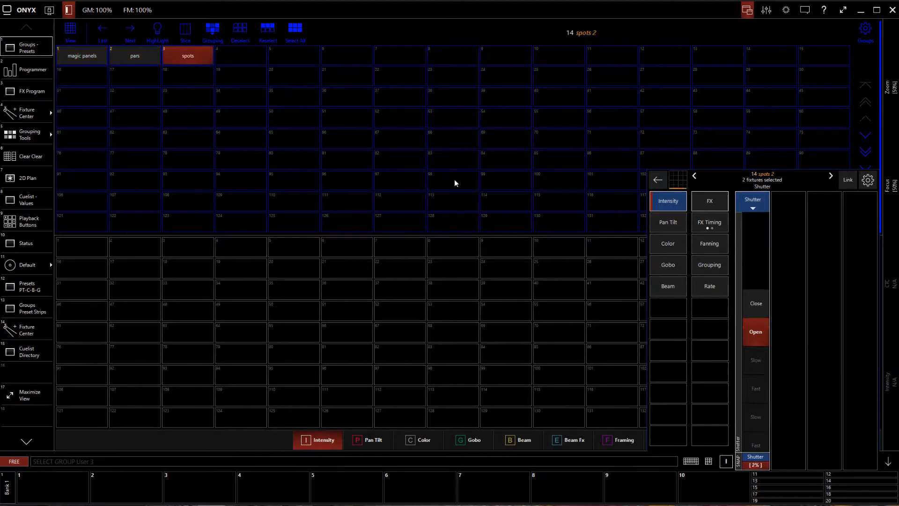
click(24, 177)
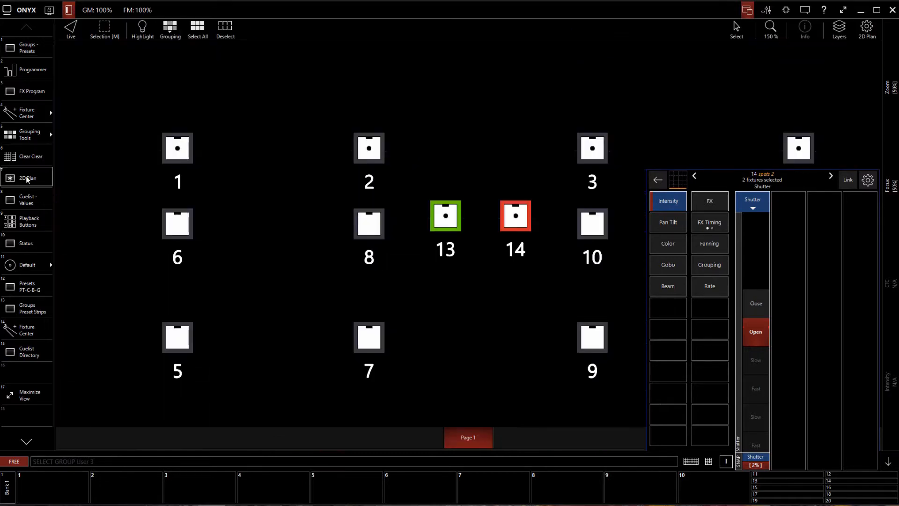
click(882, 462)
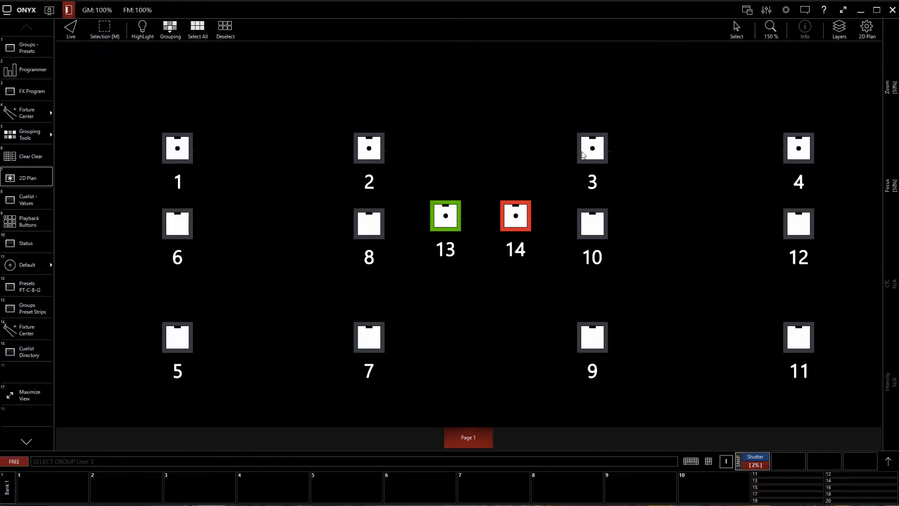
Record the current values into the first intensity preset slot and name the preset 100.
click(30, 116)
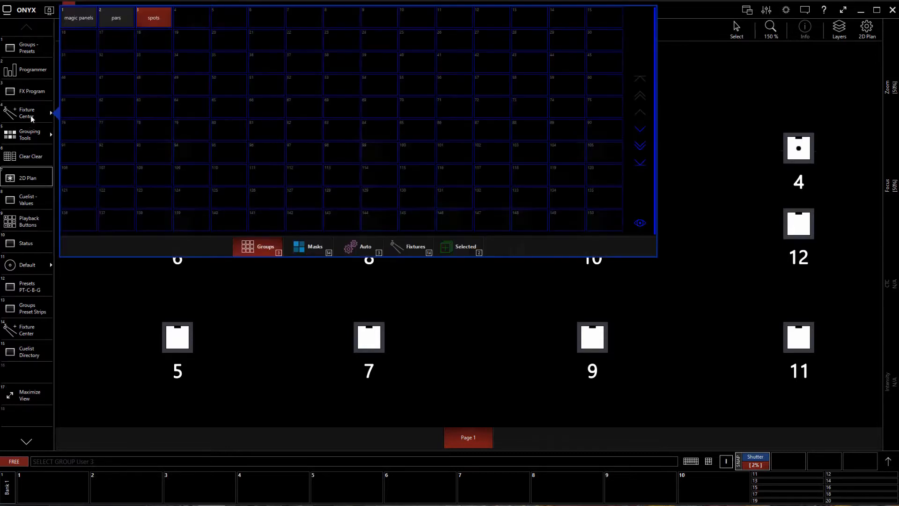
click(46, 54)
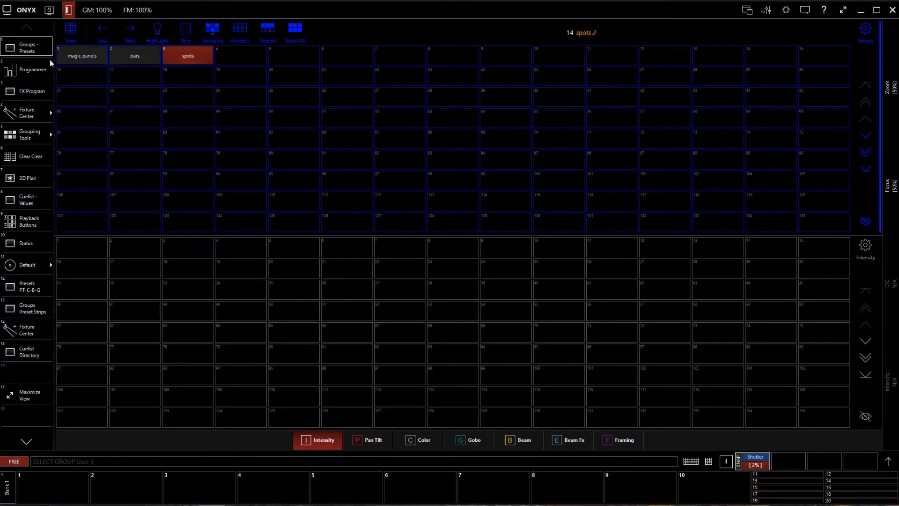
click(708, 461)
click(622, 354)
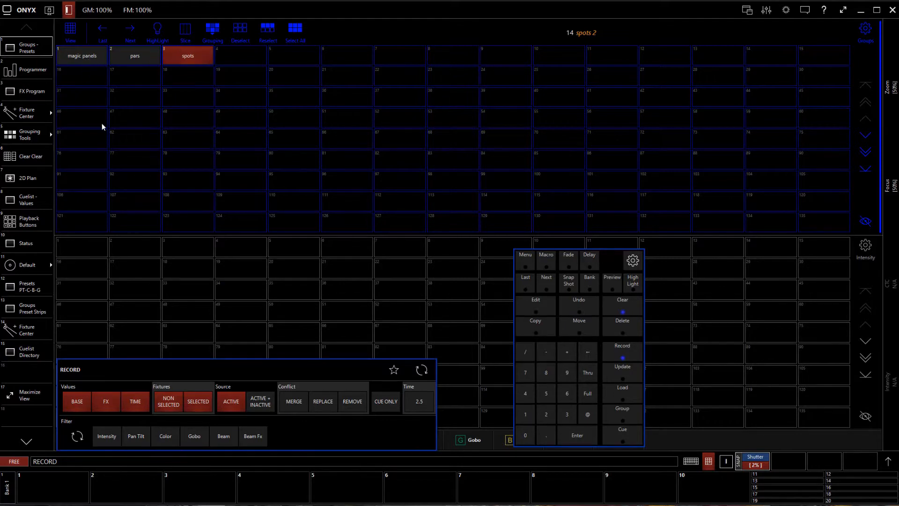
click(88, 248)
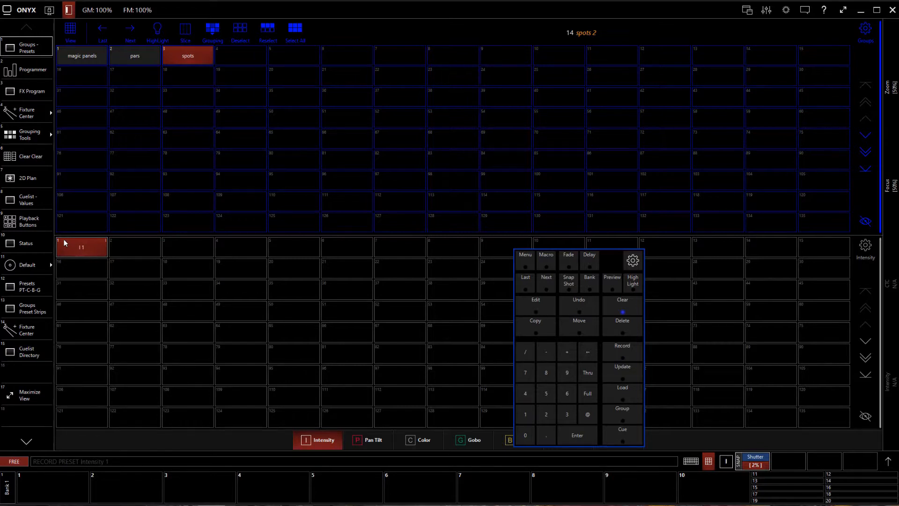
text(100)
key(Return)
Clear the programmer while viewing the fixtures in the 2D plan, and hide the keypad.
click(29, 178)
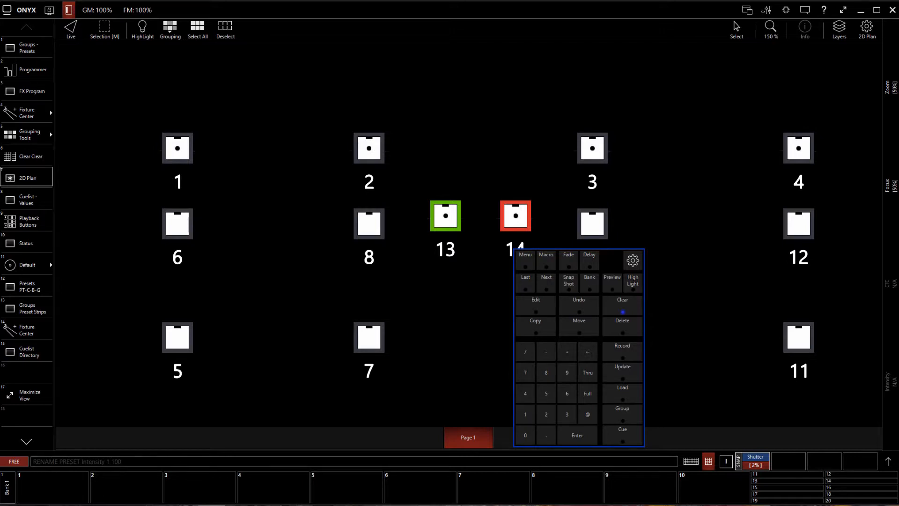
click(623, 309)
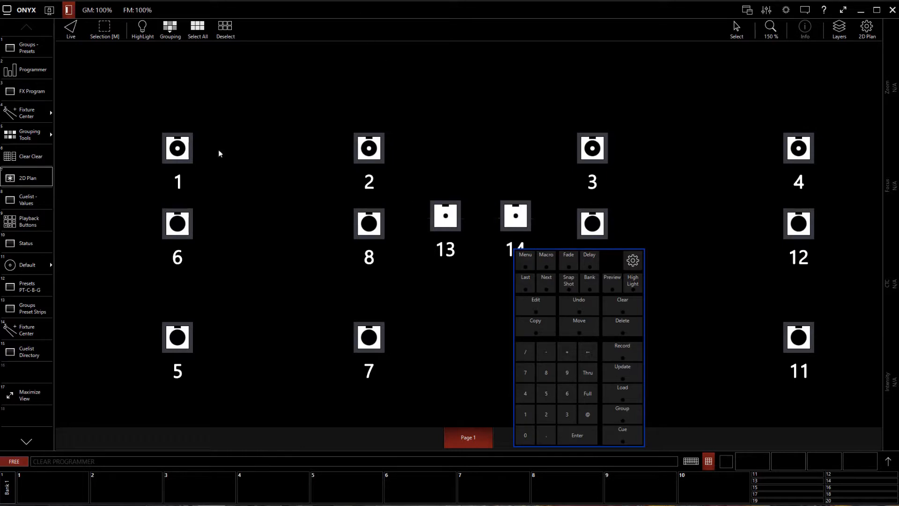
click(708, 461)
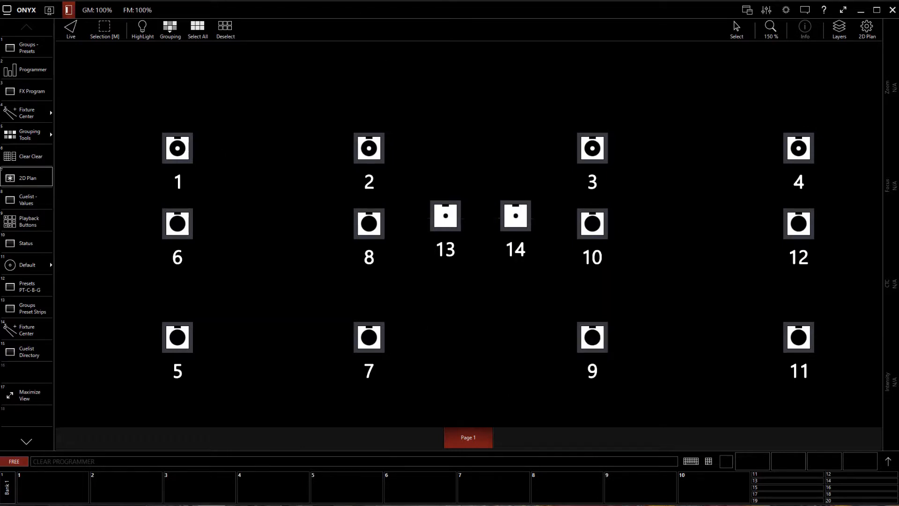
Recall the 100 preset on the magic panels, pars and spots groups, check it in the 2D plan, and clear the programmer.
click(42, 49)
click(87, 57)
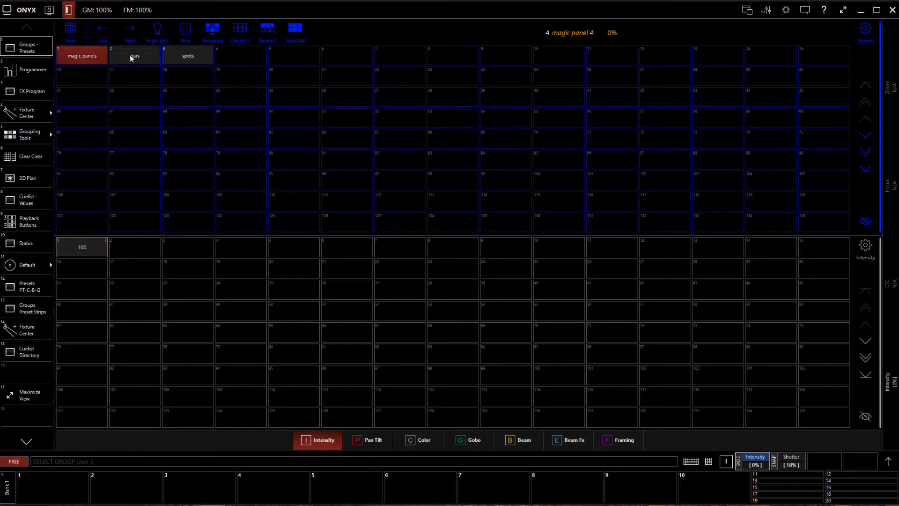
click(130, 55)
click(175, 52)
click(79, 253)
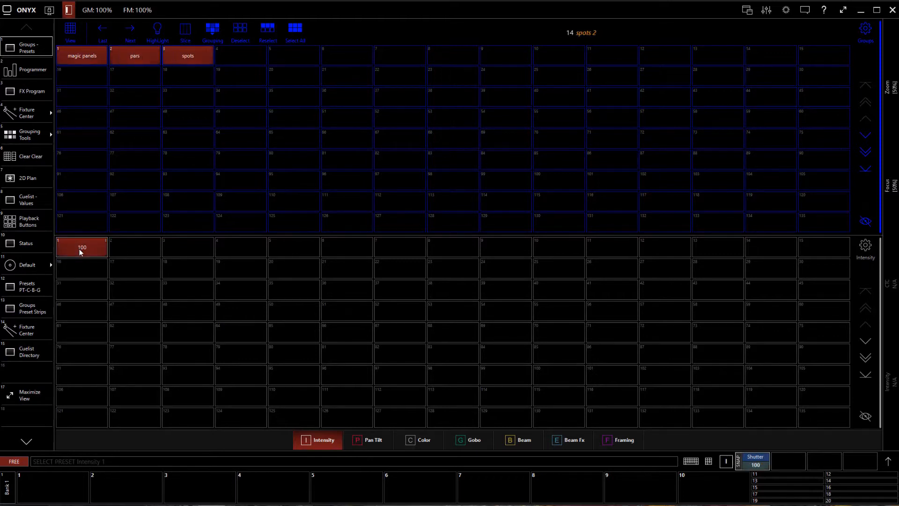
click(33, 179)
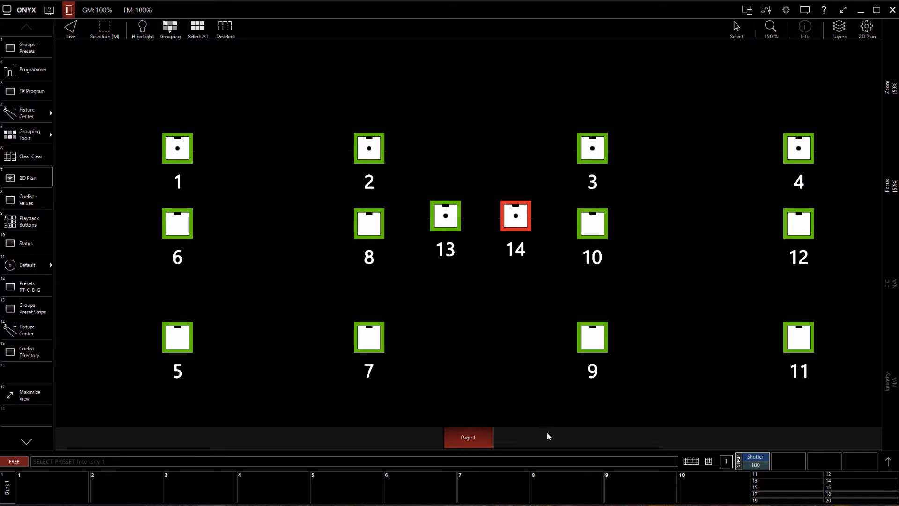
click(708, 461)
click(631, 301)
click(630, 301)
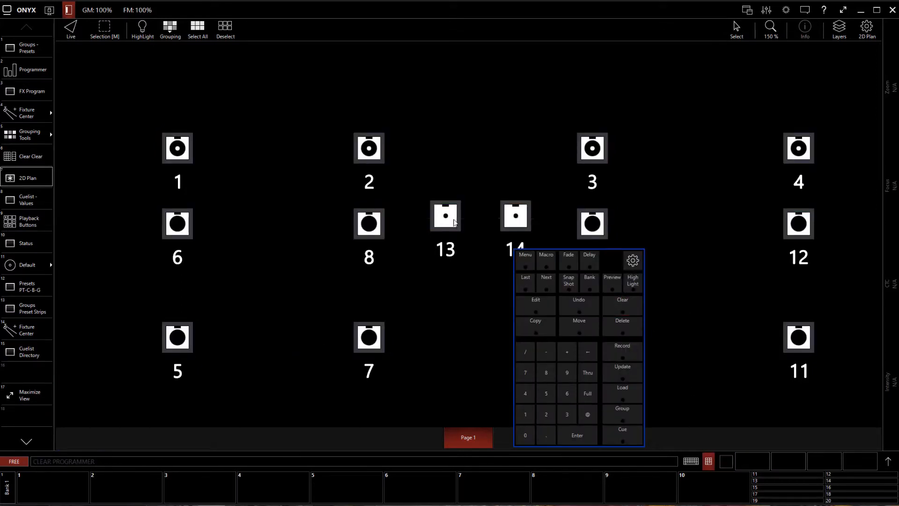
Select spots 13 and 14 in the 2D plan, try adjusting their shutter, and clear the programmer.
click(452, 221)
click(515, 221)
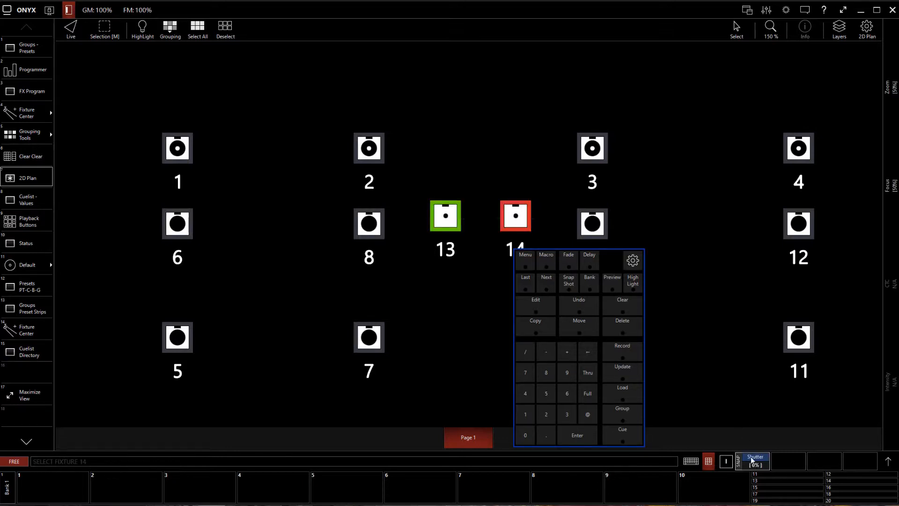
scroll(752, 455, up, 3)
click(621, 312)
click(620, 312)
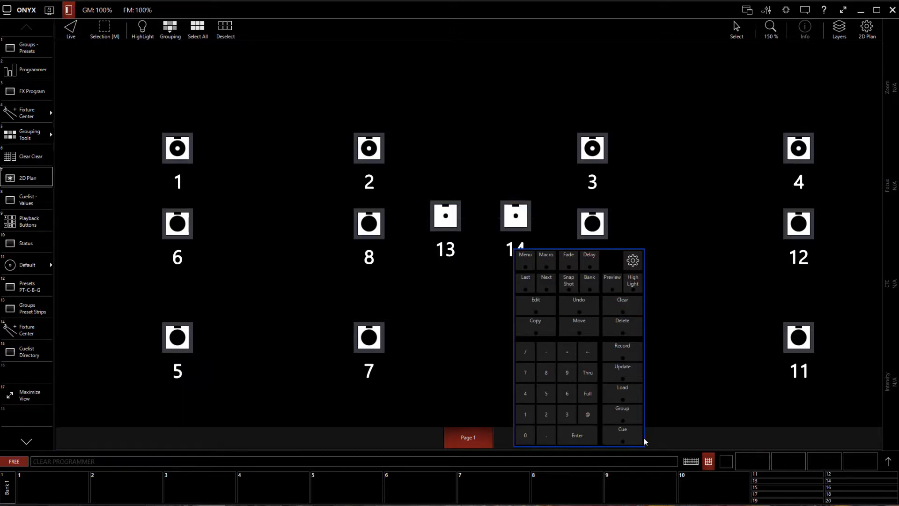
click(708, 460)
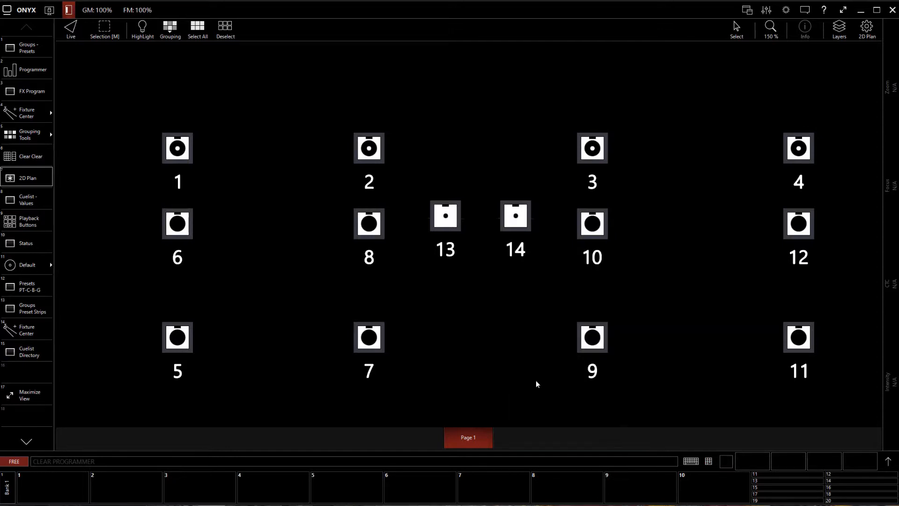
Select the magic panels and pars groups and set their intensity output to 75%.
click(21, 52)
click(96, 59)
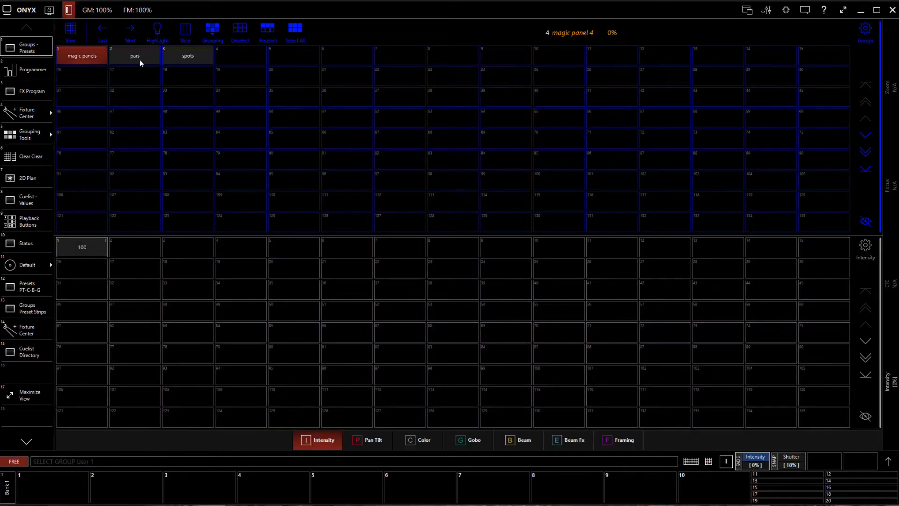
click(145, 61)
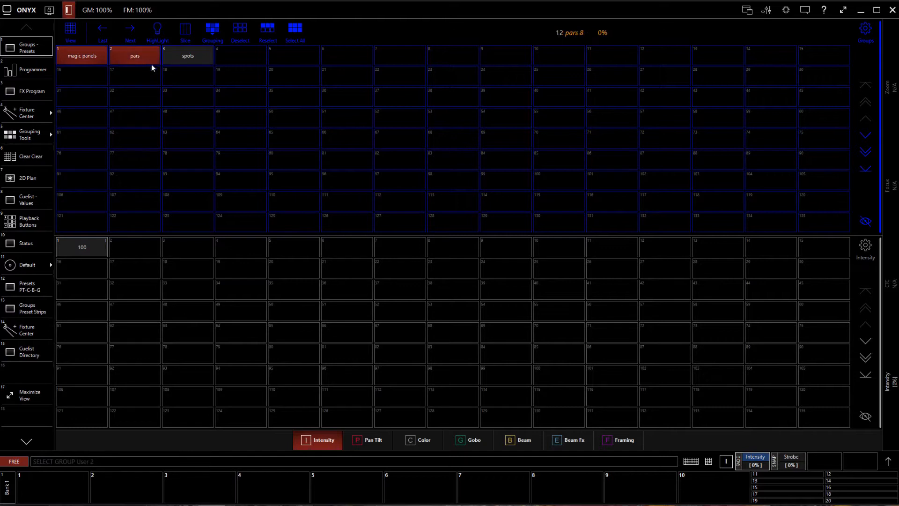
click(888, 461)
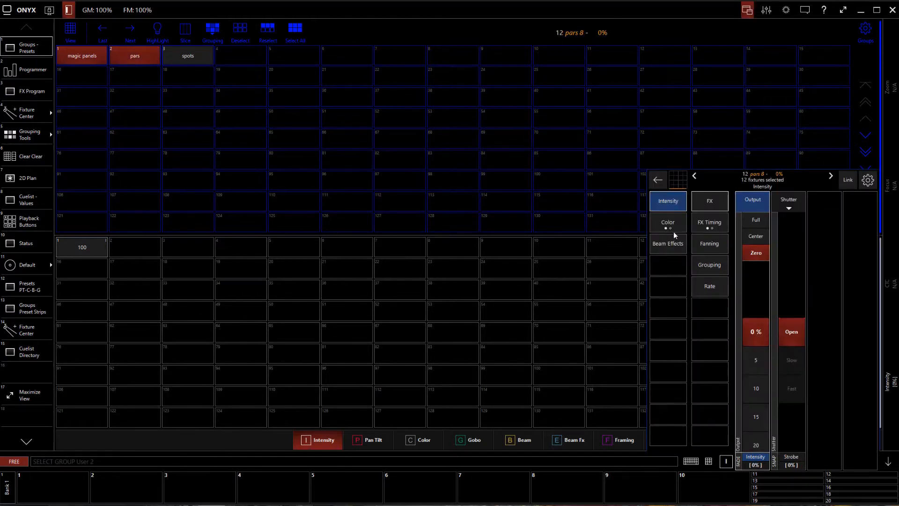
click(750, 236)
drag(756, 351, 756, 211)
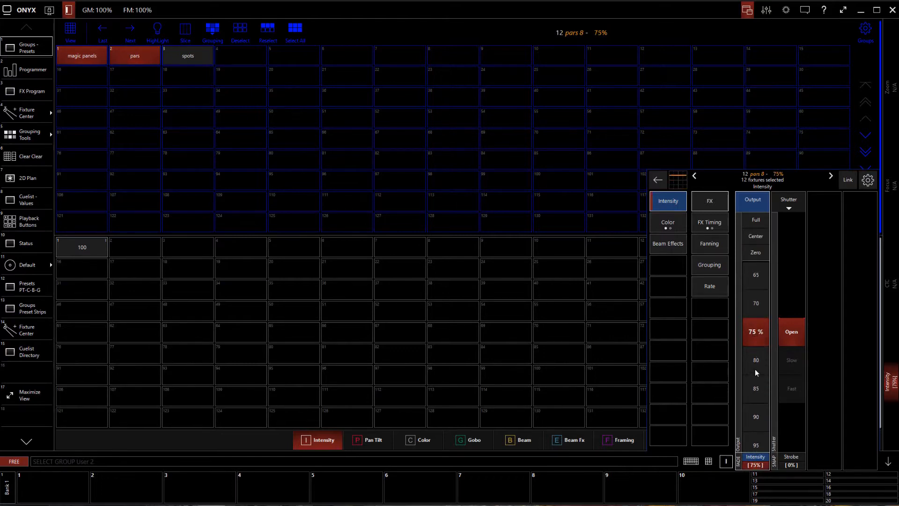
click(754, 368)
click(754, 302)
Record the values into the second intensity preset slot, name the preset 75, and clear the programmer.
click(709, 461)
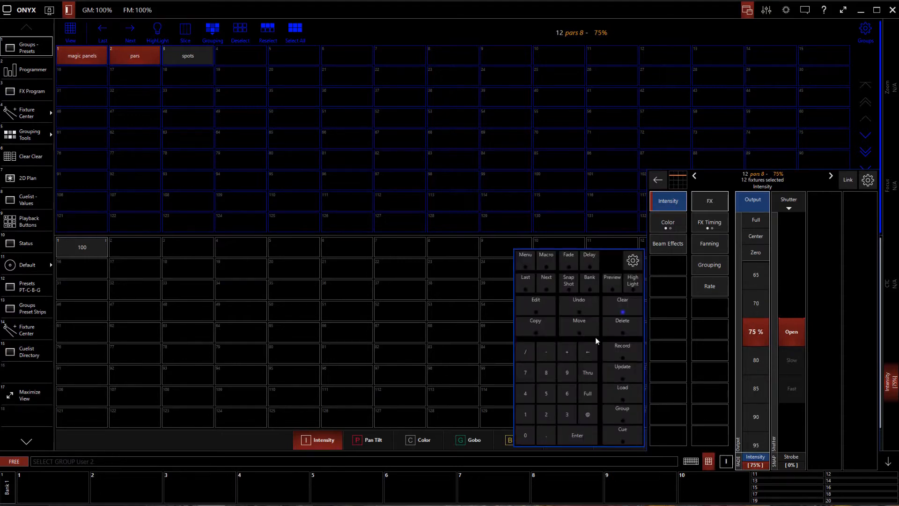
click(622, 350)
click(129, 247)
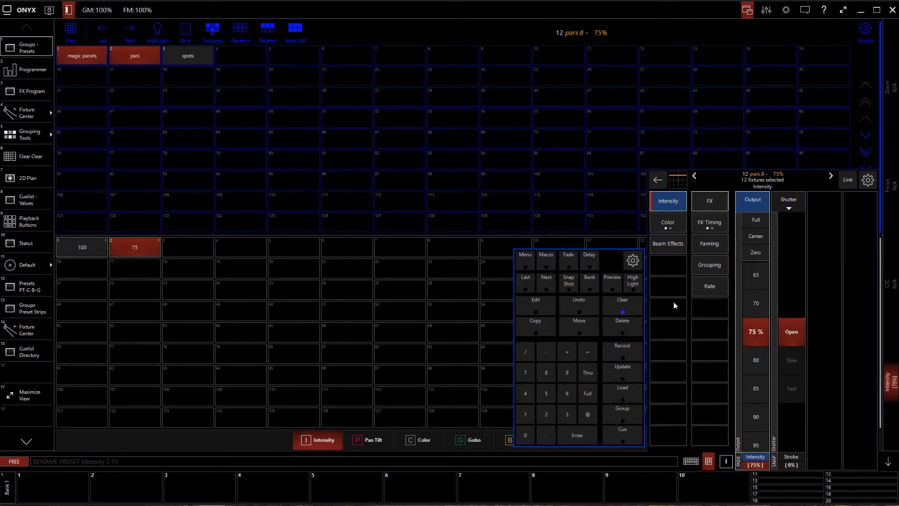
click(637, 307)
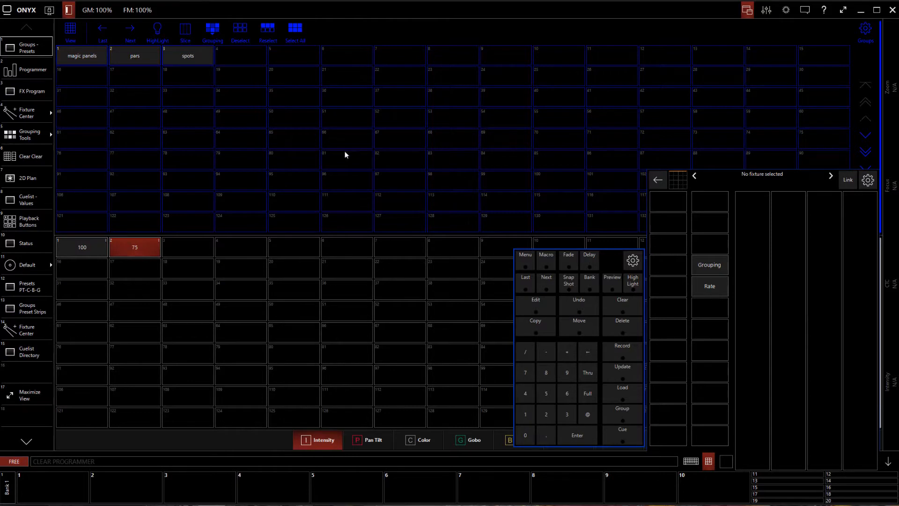
Set the magic panels and pars groups to 50% intensity and record it as the third intensity preset, named 50.
click(80, 54)
click(136, 55)
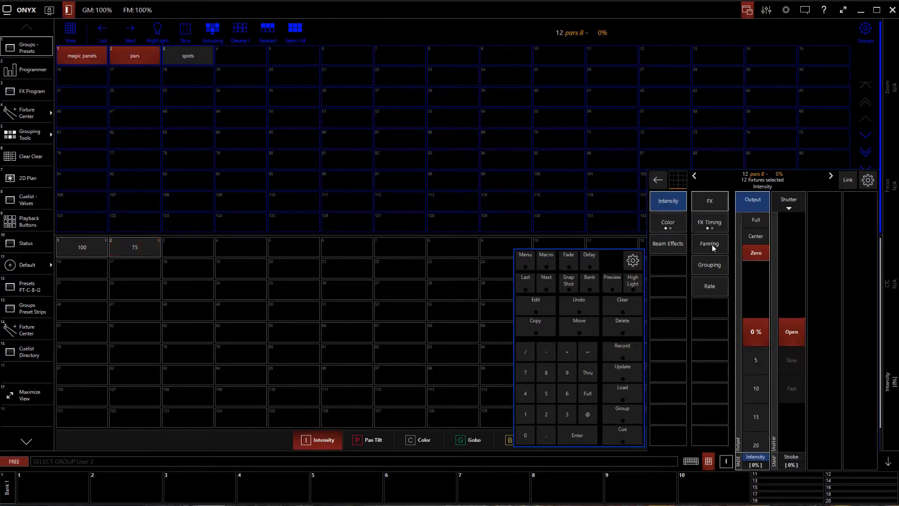
click(758, 237)
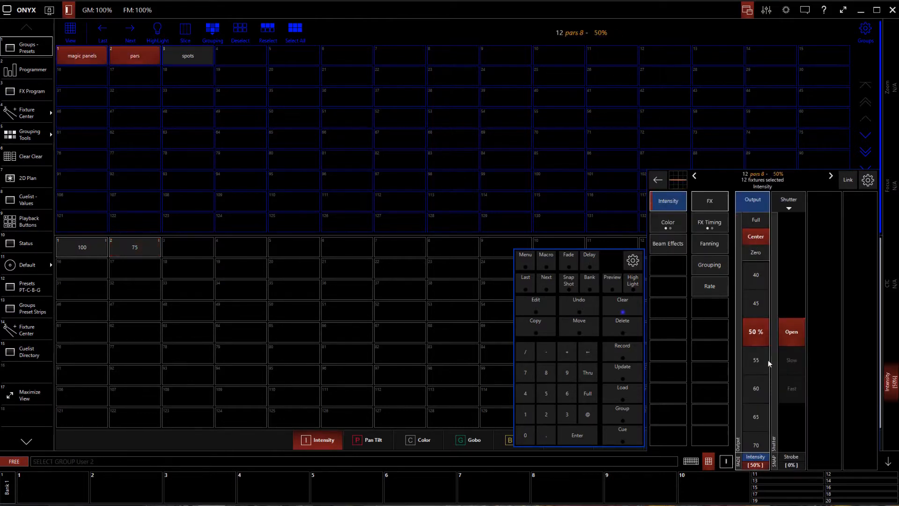
click(625, 350)
click(189, 253)
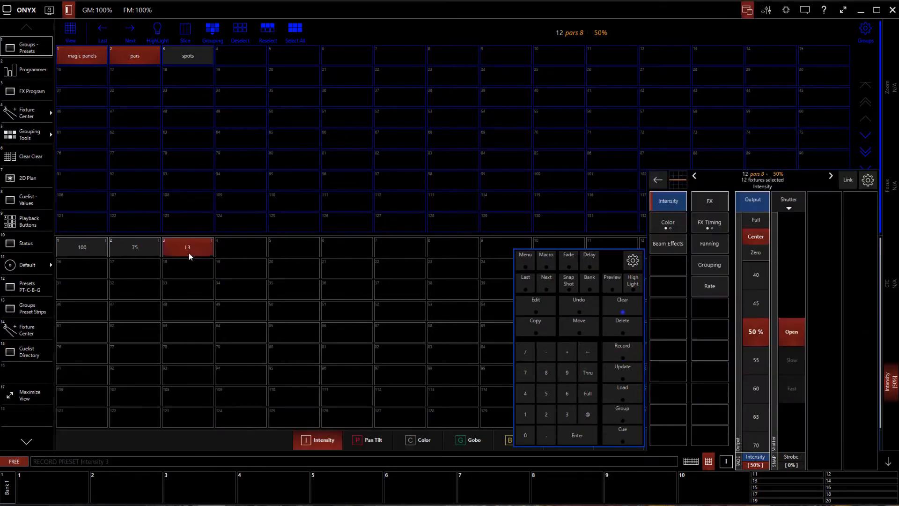
text(50)
key(Return)
Lower the selected groups' intensity to 25% and record it as the fourth intensity preset, named 25.
scroll(748, 281, up, 4)
scroll(755, 331, up, 1)
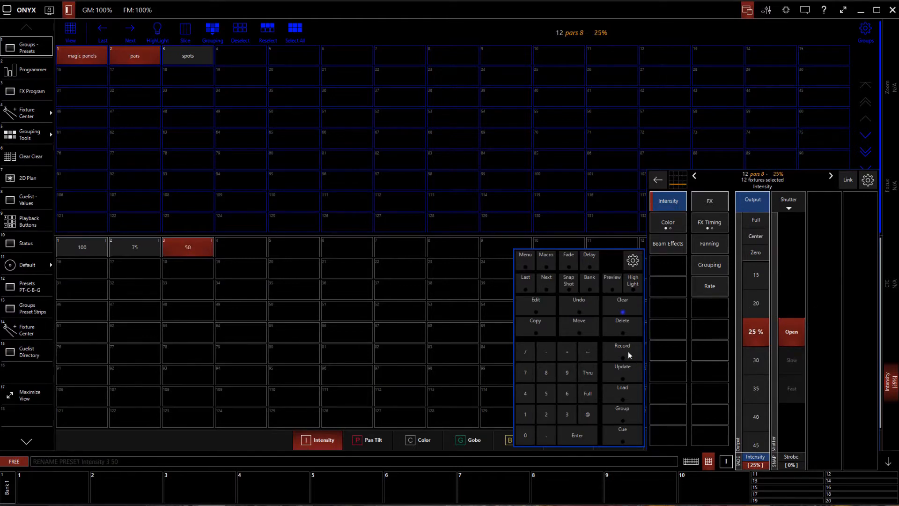
click(628, 354)
click(239, 253)
text(25)
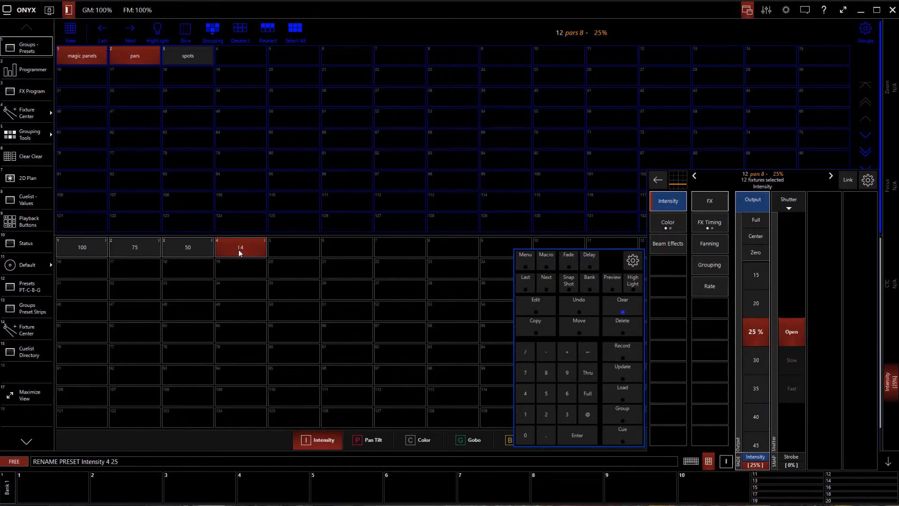
key(Return)
Lower the intensity to 10%, record it as the fifth intensity preset named 10, and clear the programmer.
scroll(759, 313, up, 1)
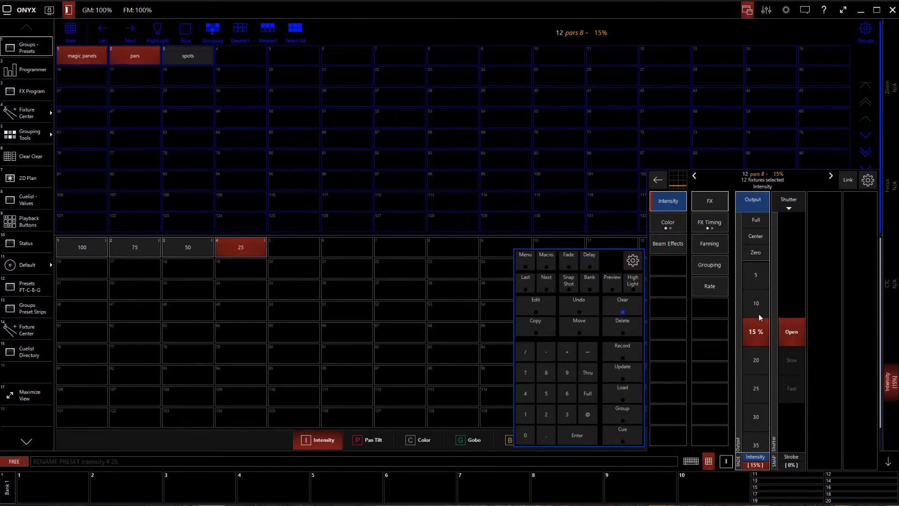
click(630, 346)
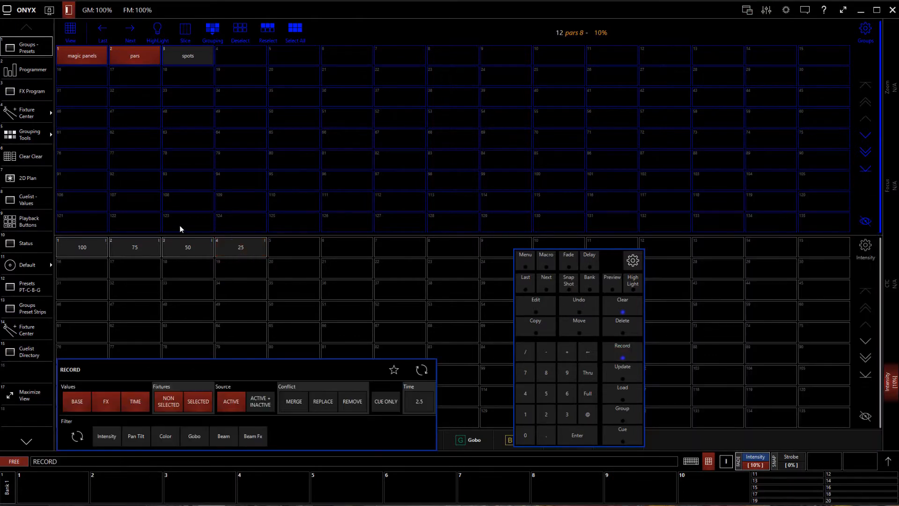
click(283, 244)
text(10)
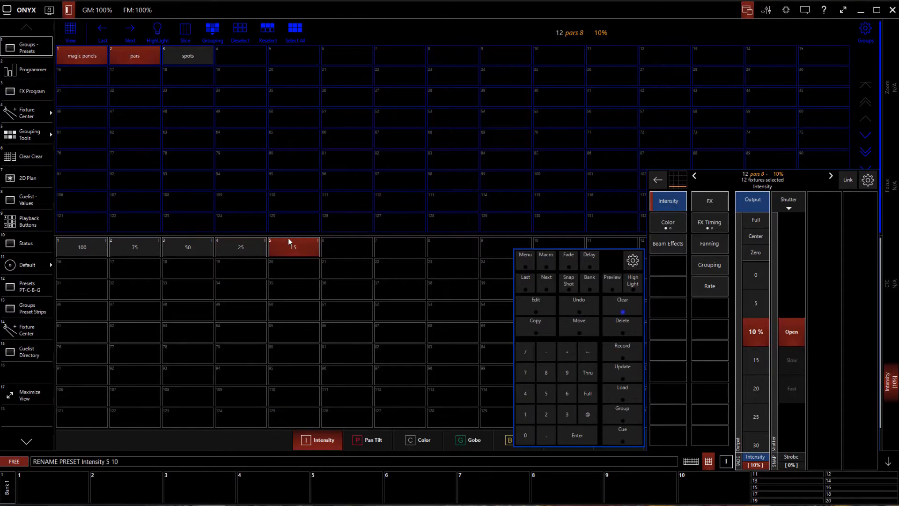
key(Return)
click(612, 311)
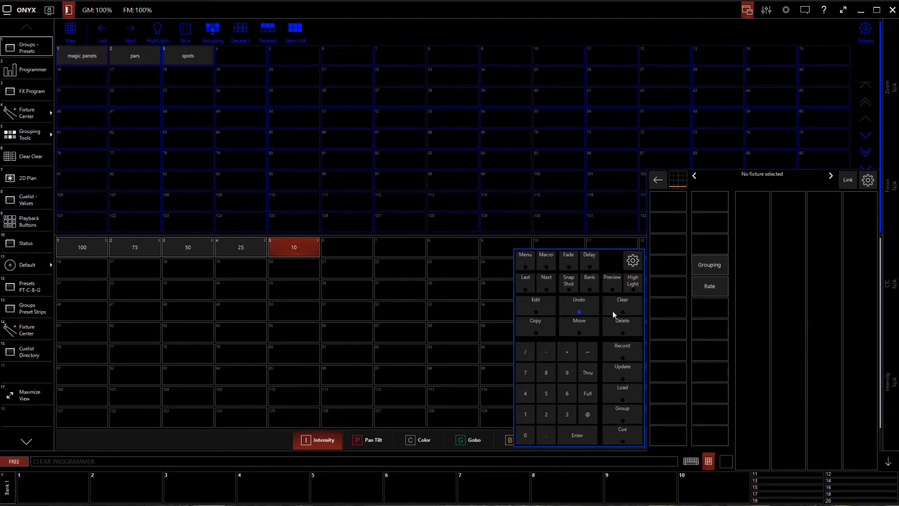
Record the magic panels and pars groups at 0% as the sixth intensity preset, named 0, and clear the programmer.
click(88, 61)
click(135, 59)
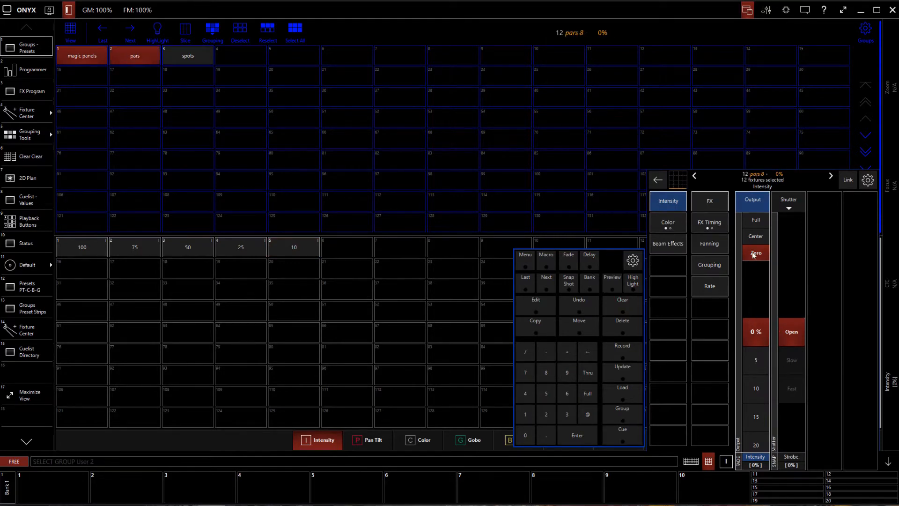
click(621, 347)
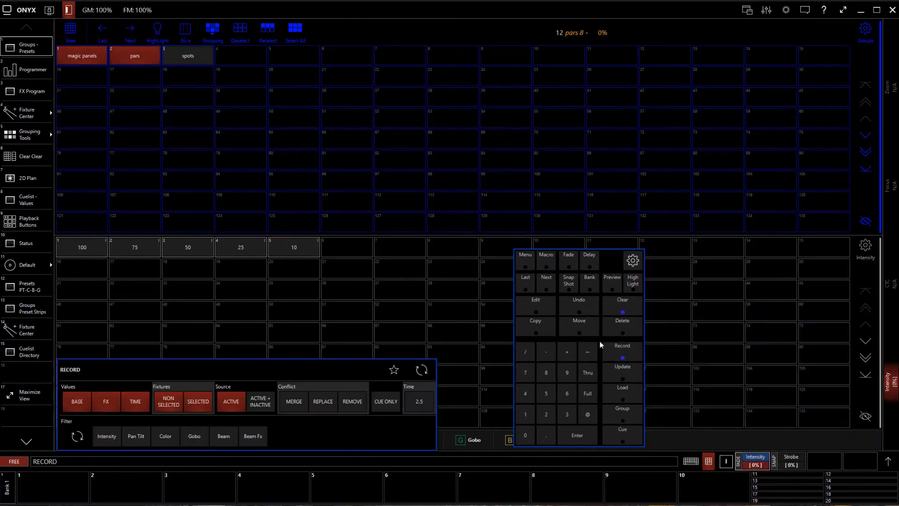
click(349, 247)
text(0)
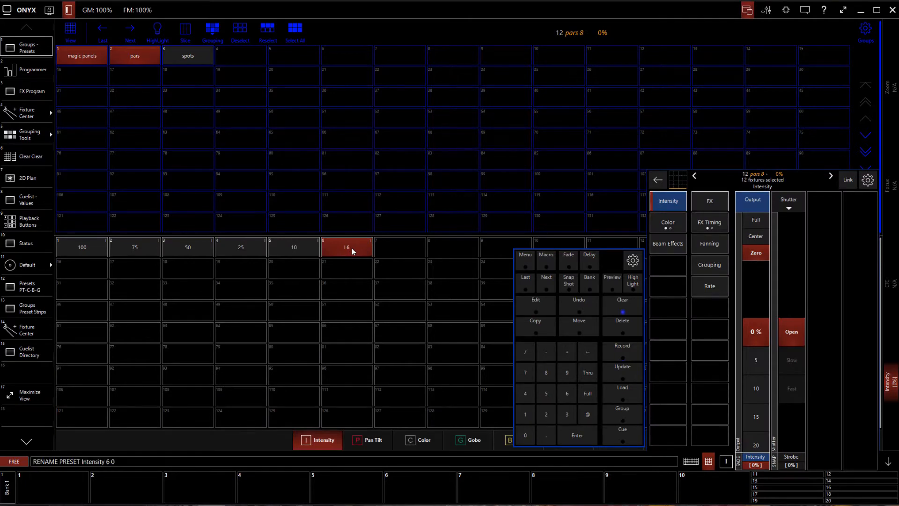
key(Return)
click(607, 301)
click(623, 309)
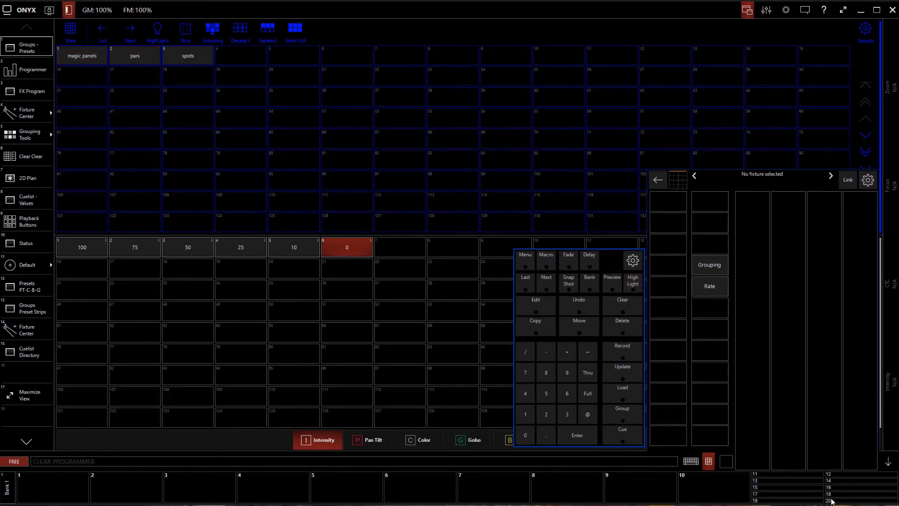
click(708, 462)
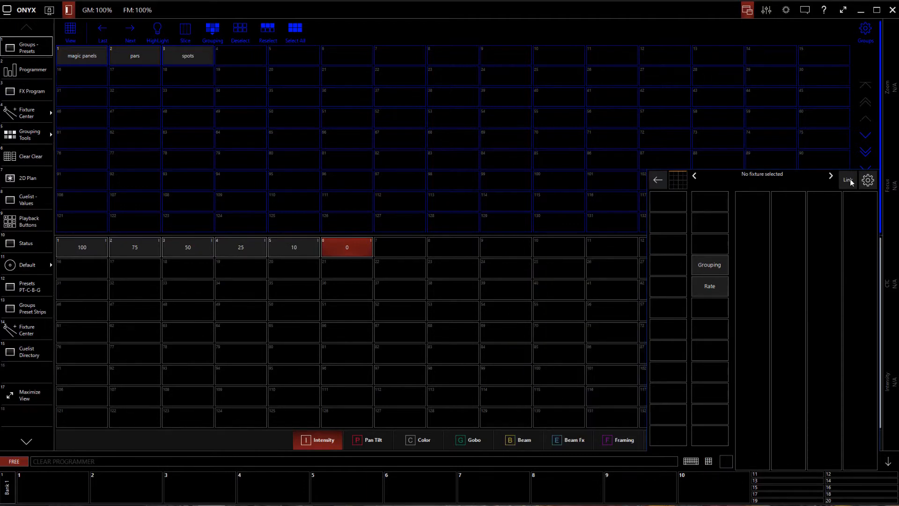
Test the 25 intensity preset on the magic panels and pars groups in the 2D plan, and clear the programmer.
click(80, 54)
click(129, 55)
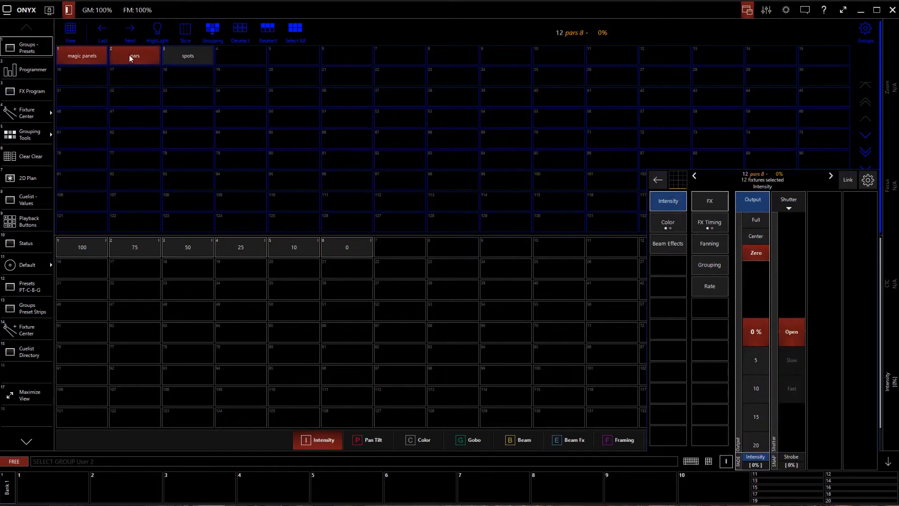
click(224, 246)
click(20, 179)
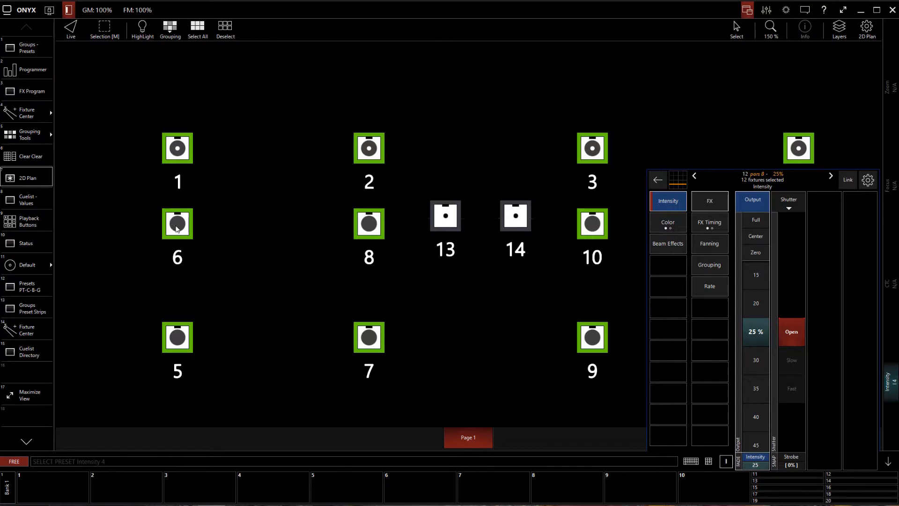
click(887, 461)
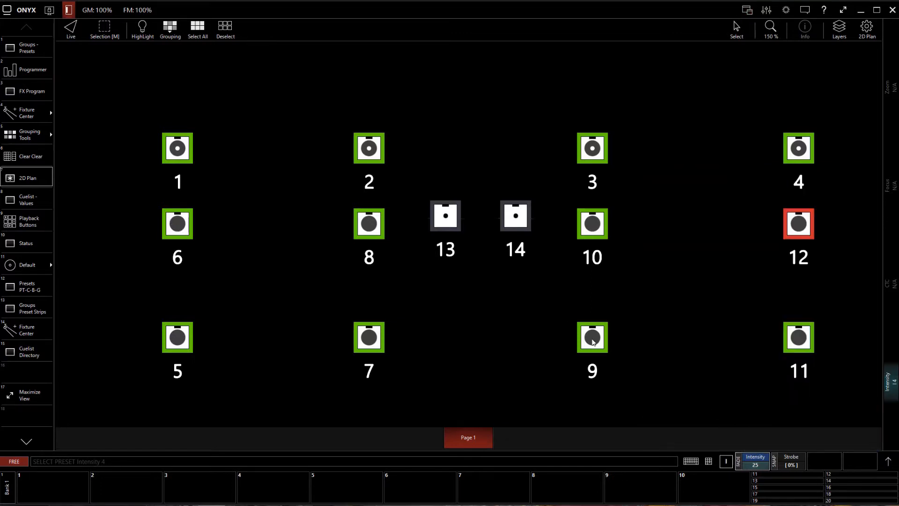
click(709, 461)
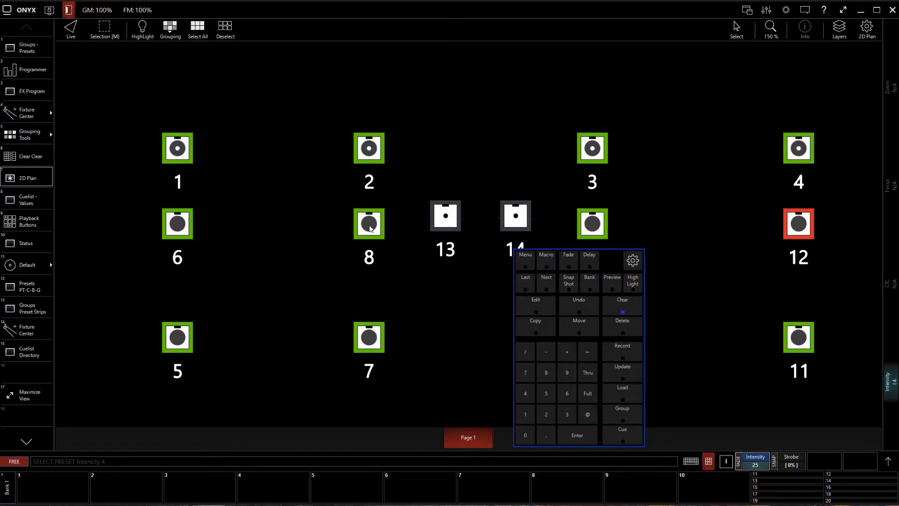
click(620, 305)
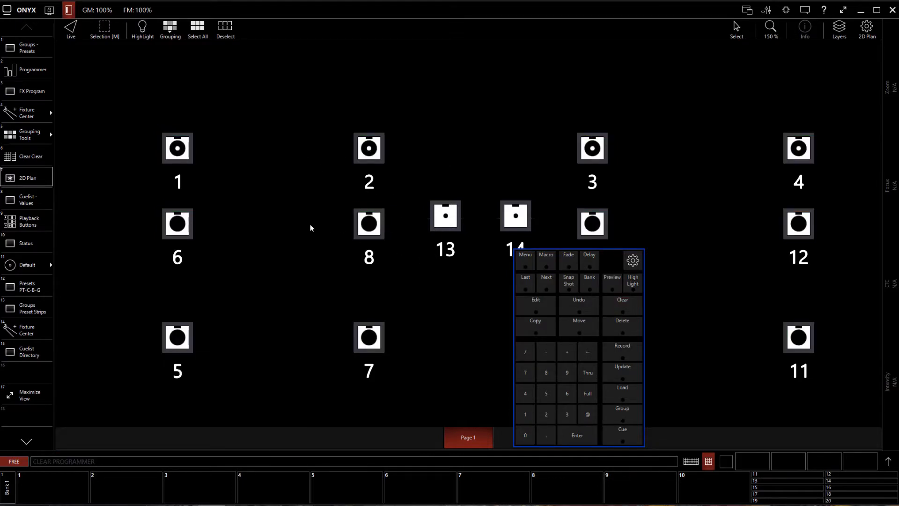
click(708, 462)
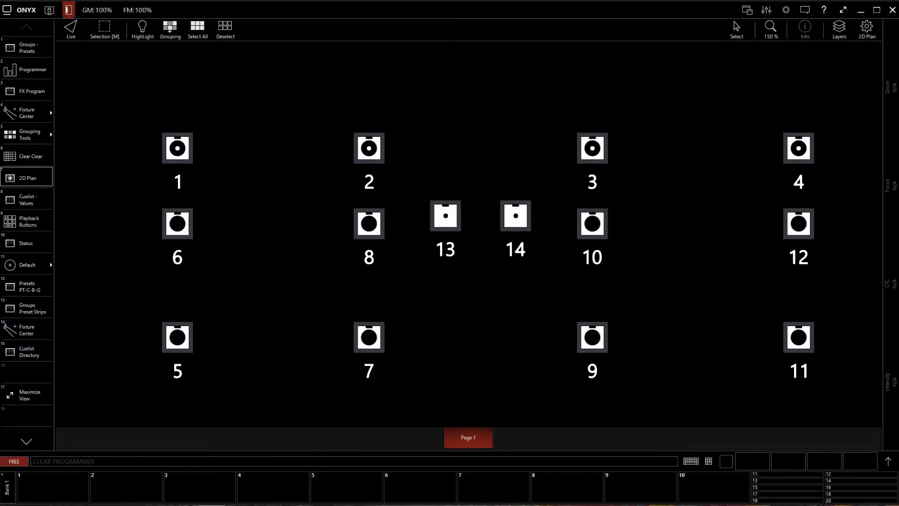
With the color presets shown, select the magic panels and pars groups and set their red, green and blue to full.
click(25, 53)
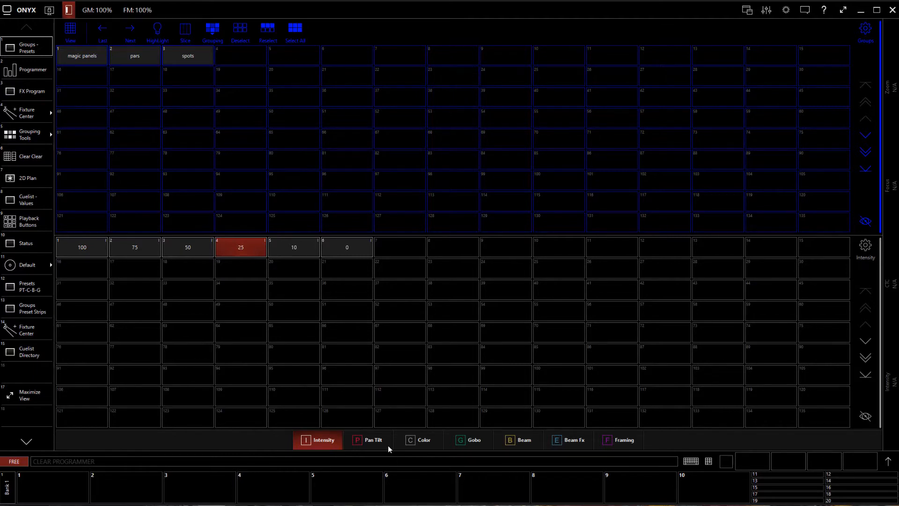
key(c)
click(91, 55)
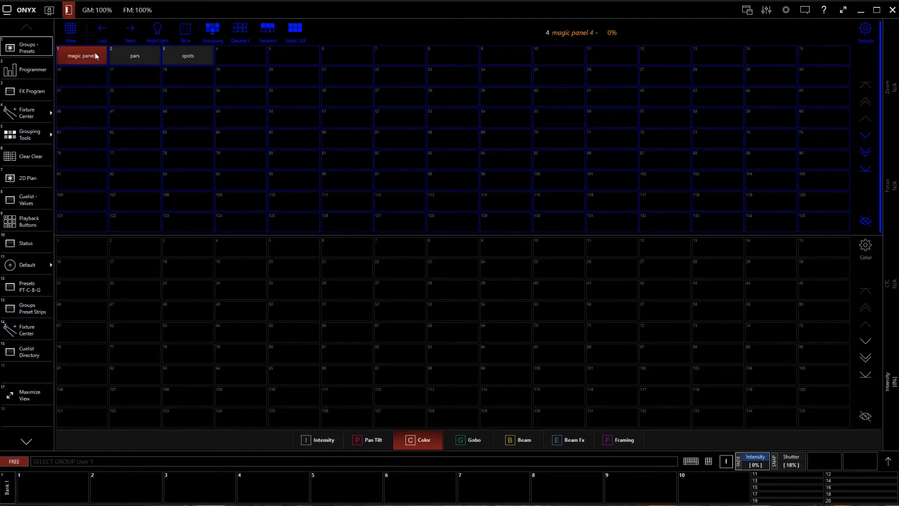
click(125, 60)
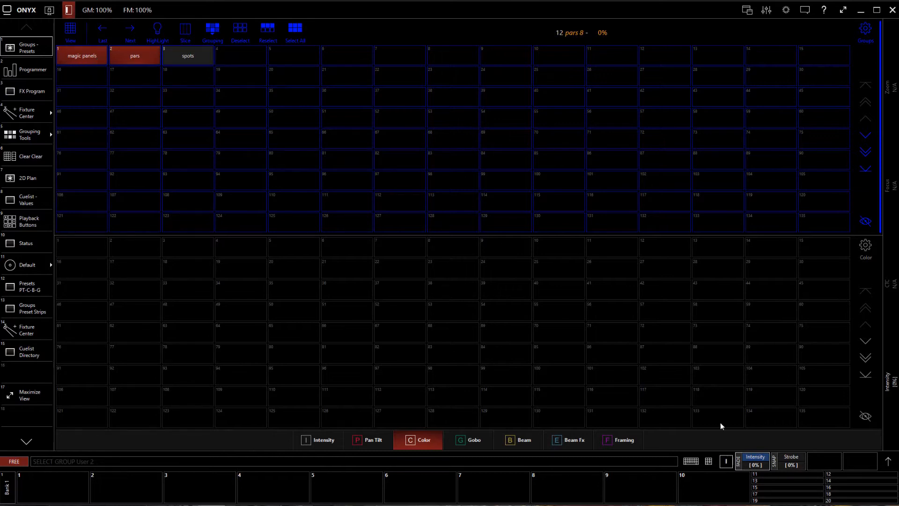
click(888, 460)
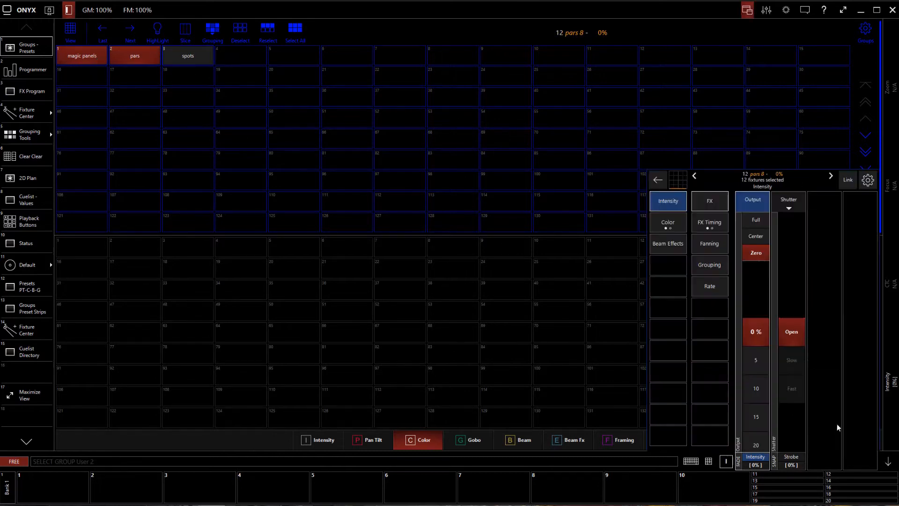
click(663, 222)
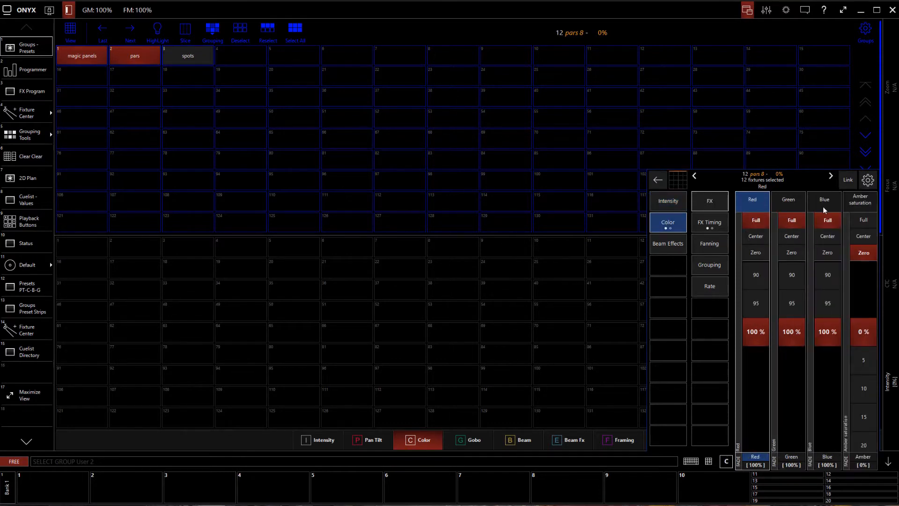
click(708, 462)
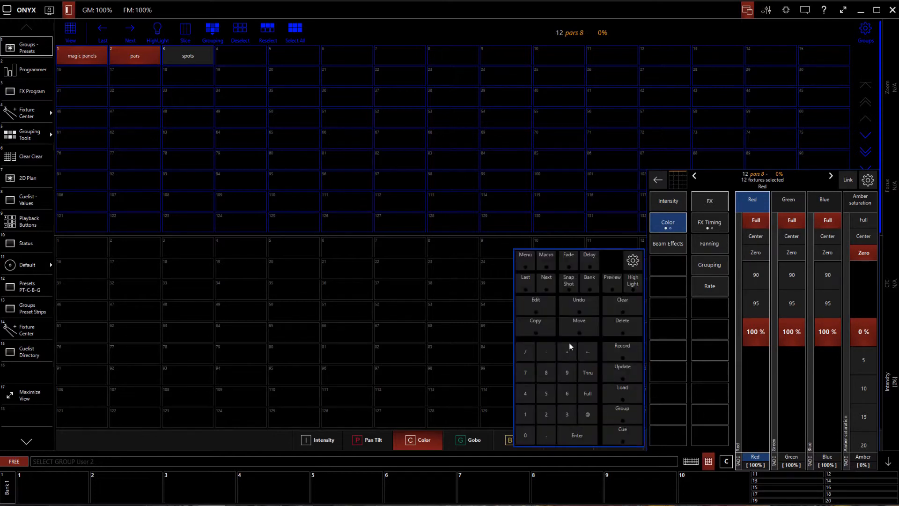
click(759, 225)
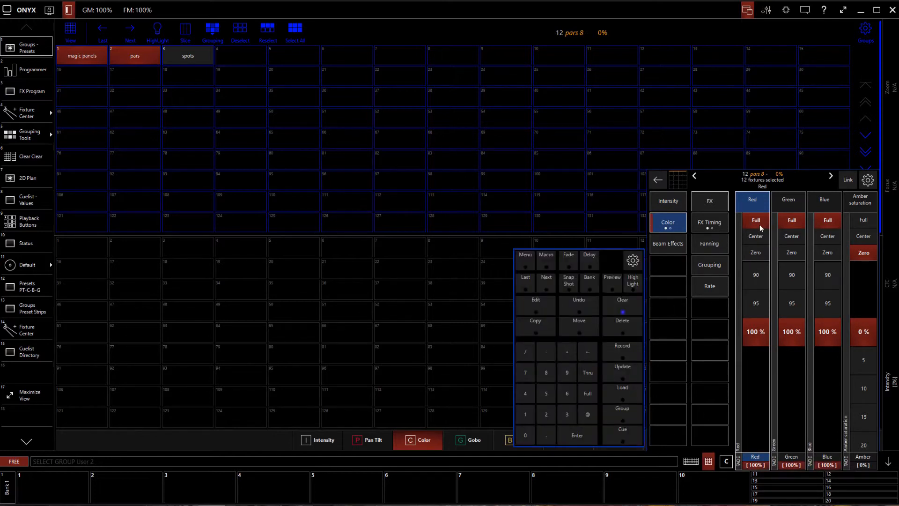
click(799, 224)
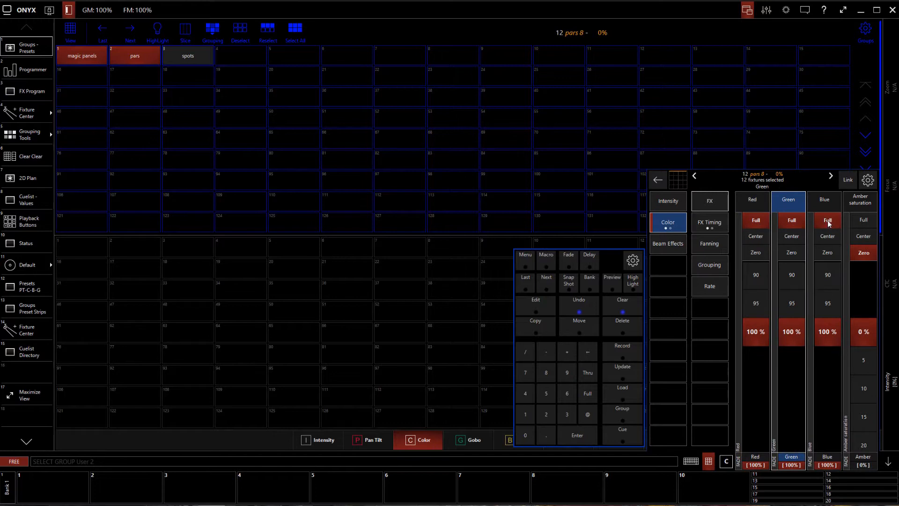
click(830, 223)
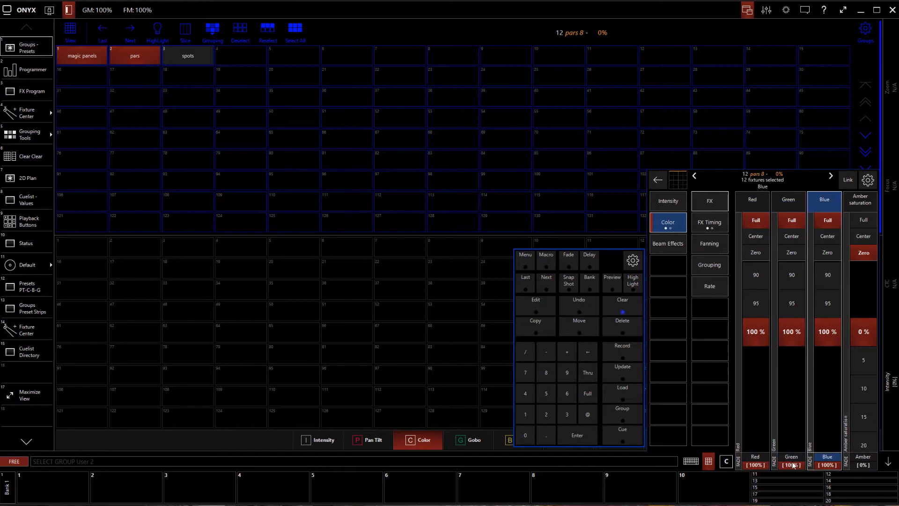
Record the color values into the first color preset slot, name the preset white, and clear the programmer.
click(622, 352)
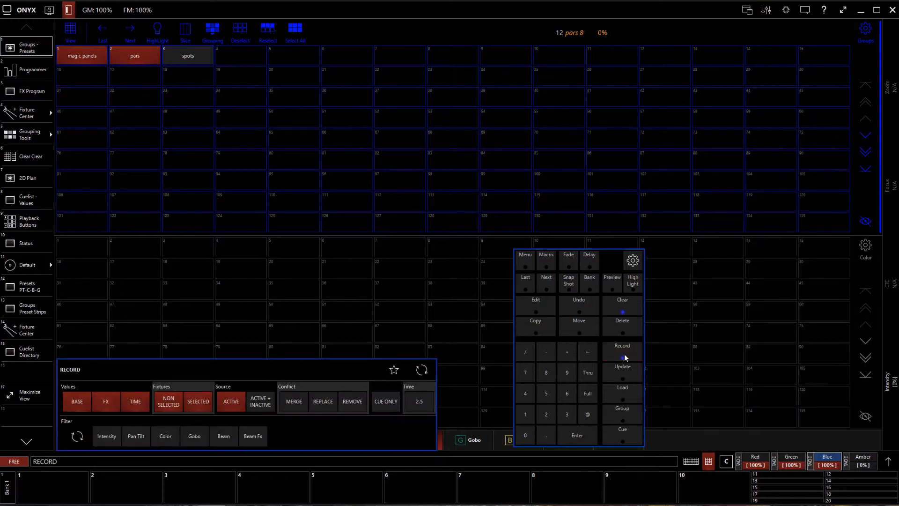
click(96, 248)
text(w)
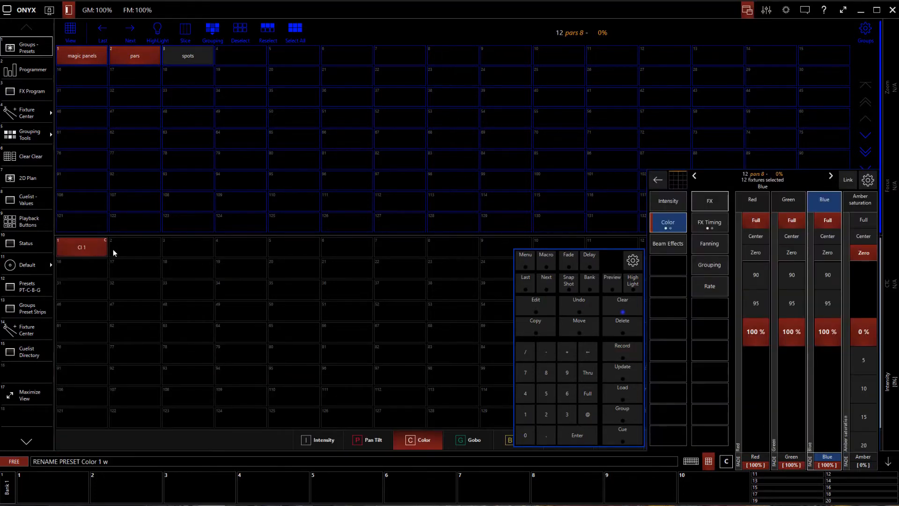
text(hite)
key(Return)
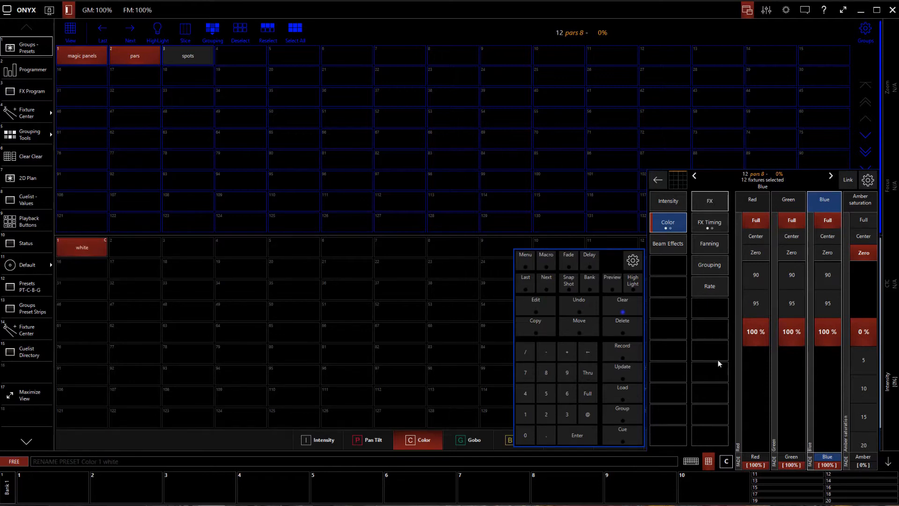
click(628, 310)
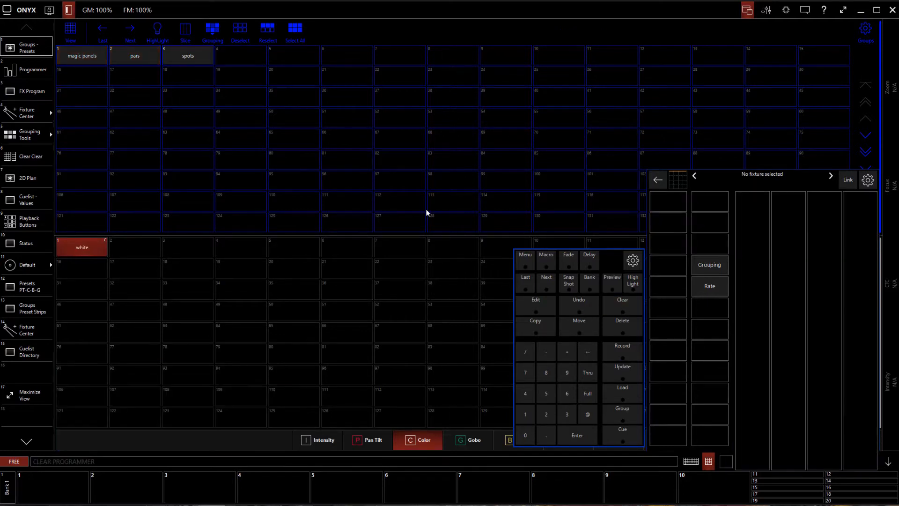
click(178, 56)
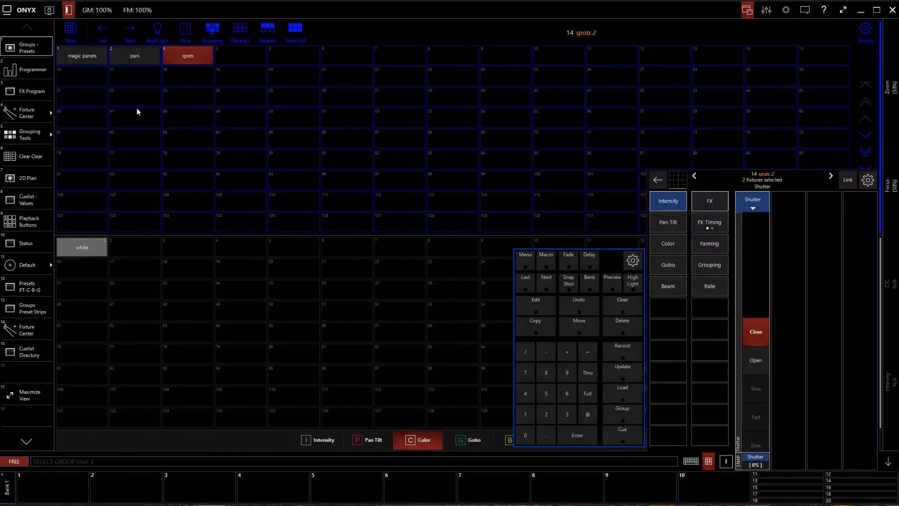
click(64, 57)
click(135, 61)
click(187, 56)
click(135, 56)
click(88, 54)
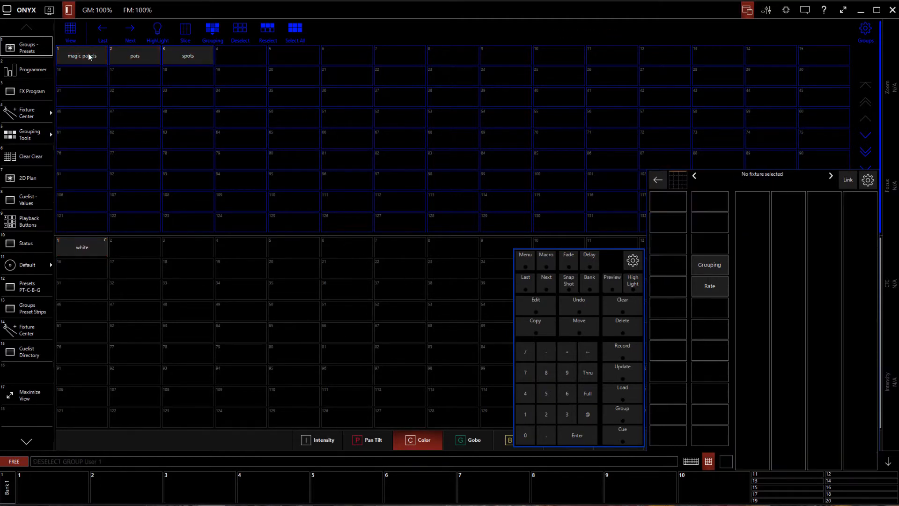
Select only the magic panels and pars groups and activate red, green and blue at full.
click(181, 54)
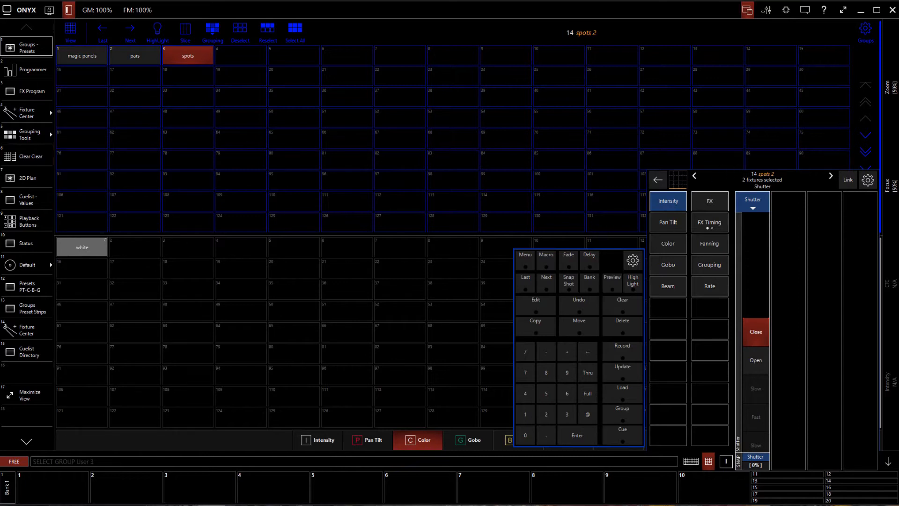
click(75, 54)
click(136, 57)
click(188, 56)
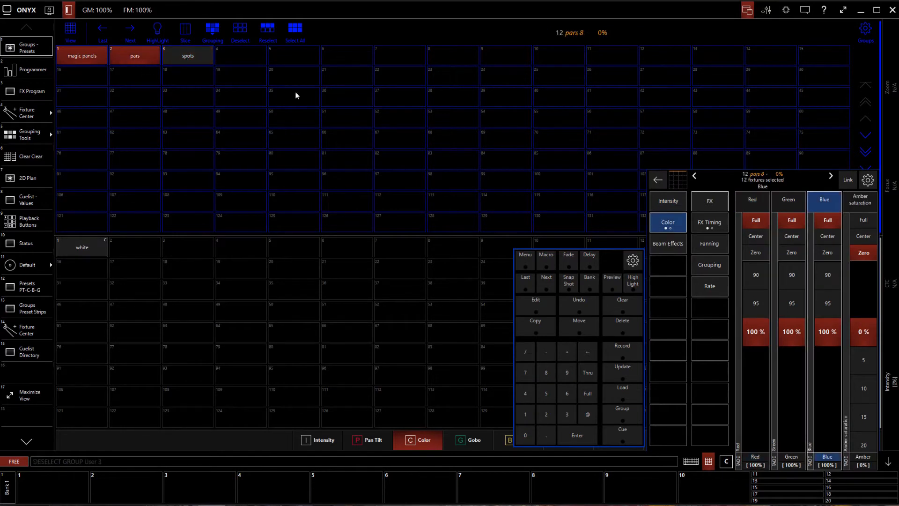
click(760, 224)
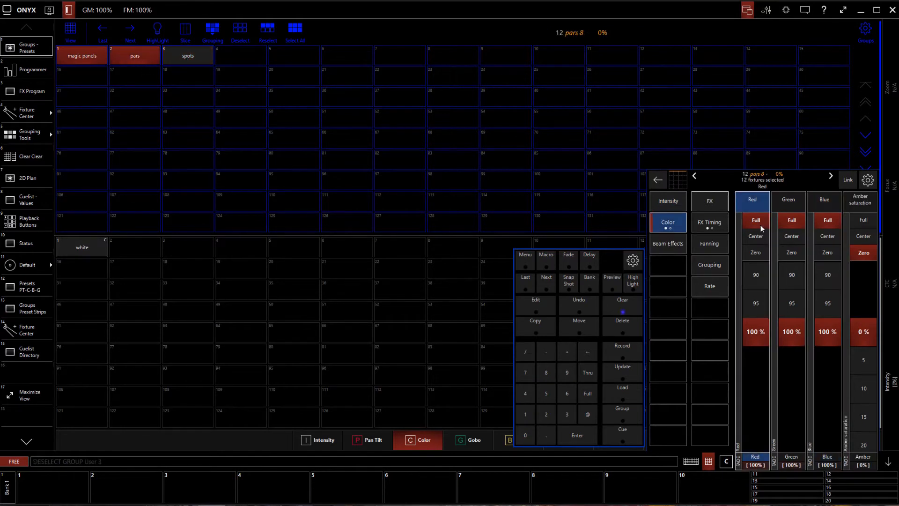
click(797, 224)
click(833, 225)
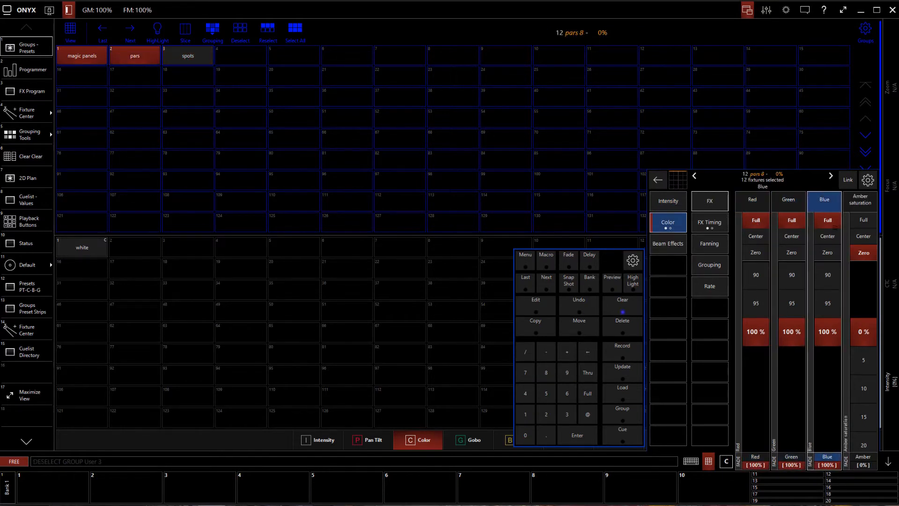
Set the spots group's color to Open, record over the white preset by replacing its data, and clear the programmer.
click(185, 55)
click(752, 329)
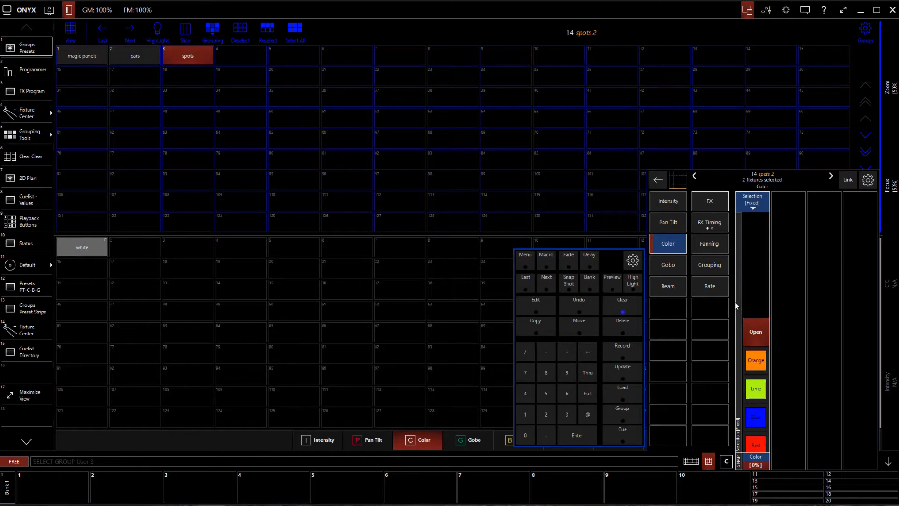
click(626, 352)
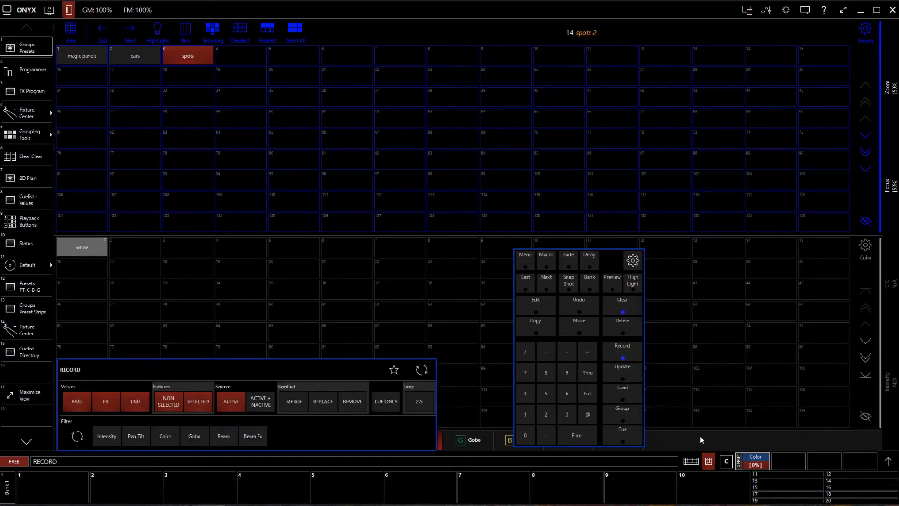
click(82, 245)
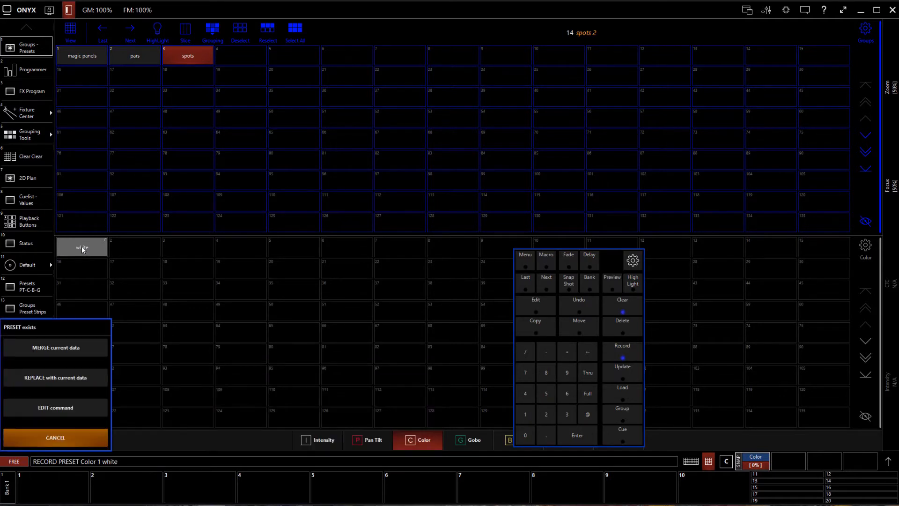
click(44, 378)
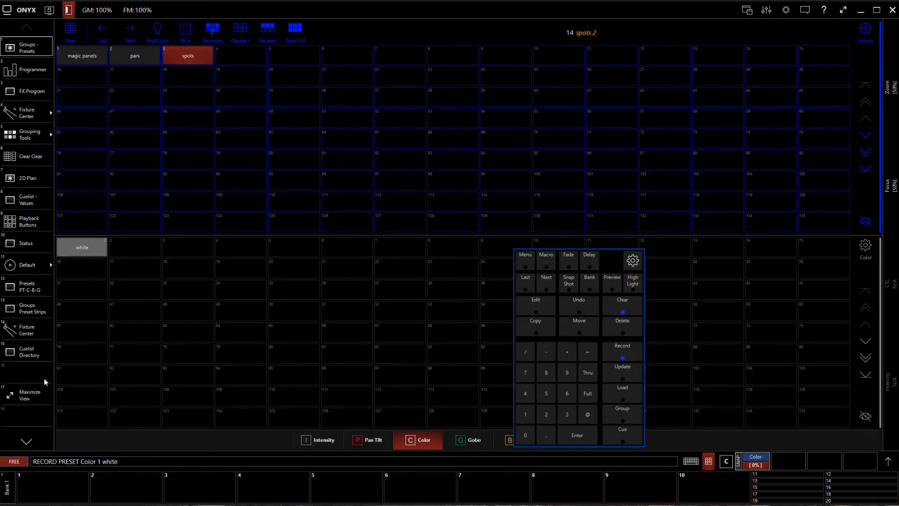
click(619, 310)
click(202, 57)
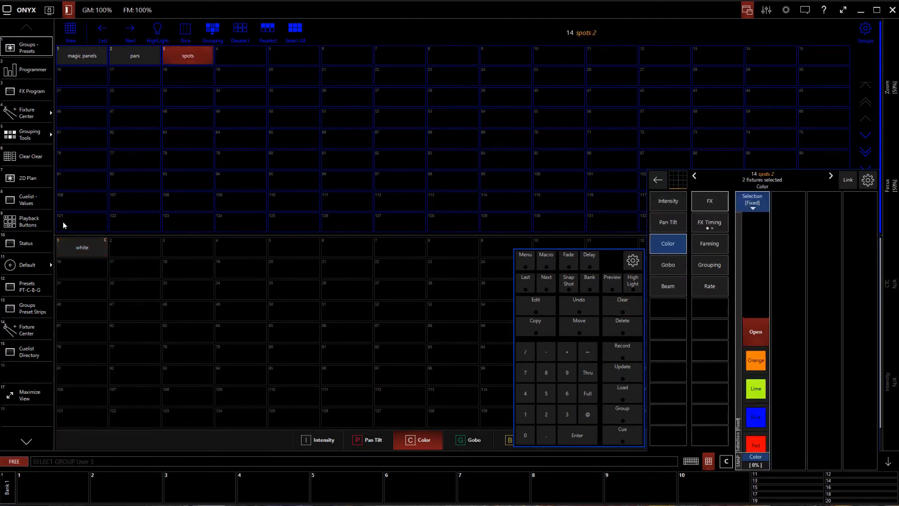
Apply the white preset to the spots group, check it on the 2D plan, and clear the programmer.
click(75, 247)
click(24, 179)
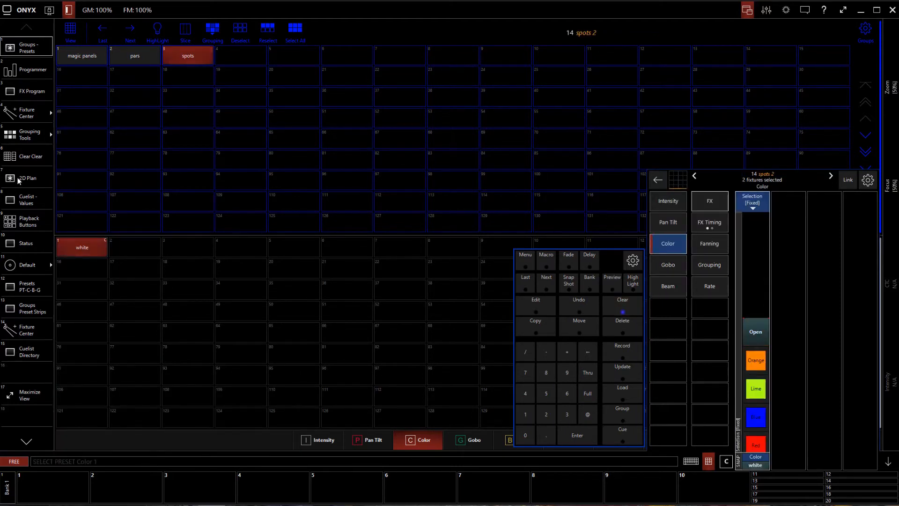
click(626, 311)
click(14, 50)
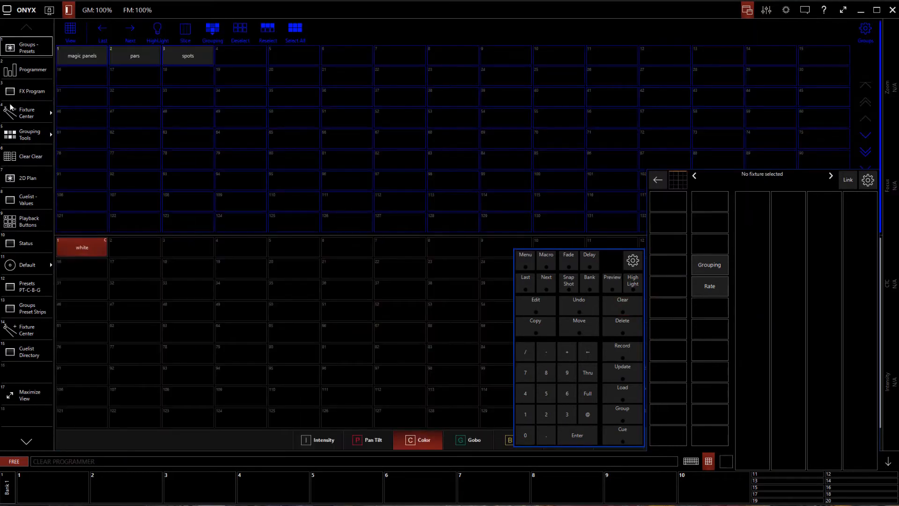
Turn the magic panels and pars groups red by setting green and blue to zero, and check the color on the 2D plan.
click(78, 59)
click(131, 54)
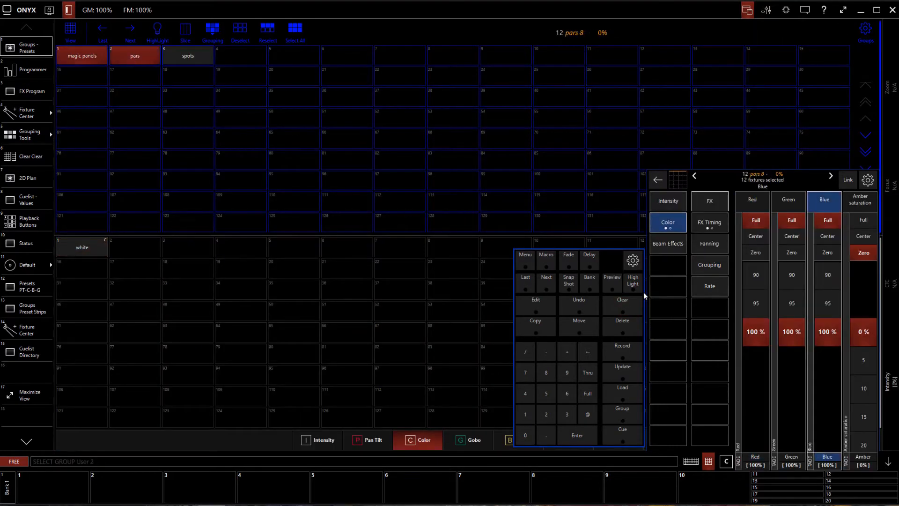
click(782, 256)
click(825, 254)
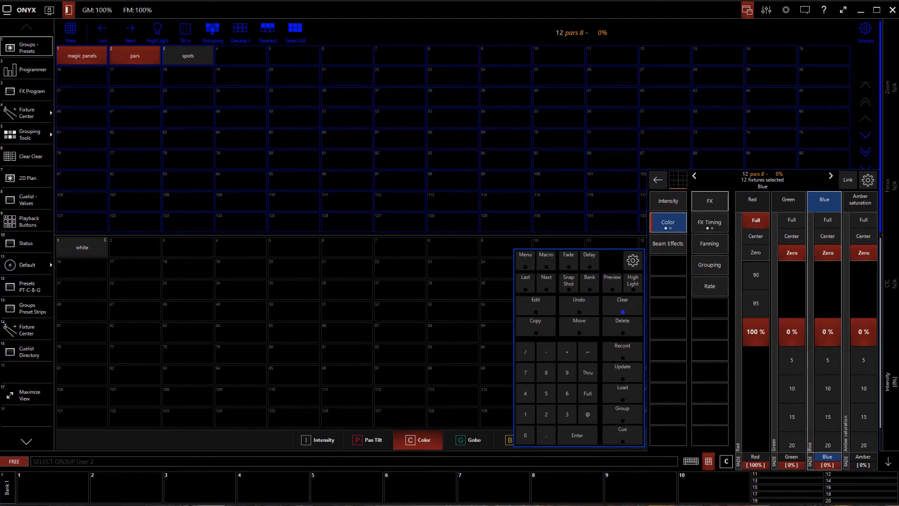
click(21, 180)
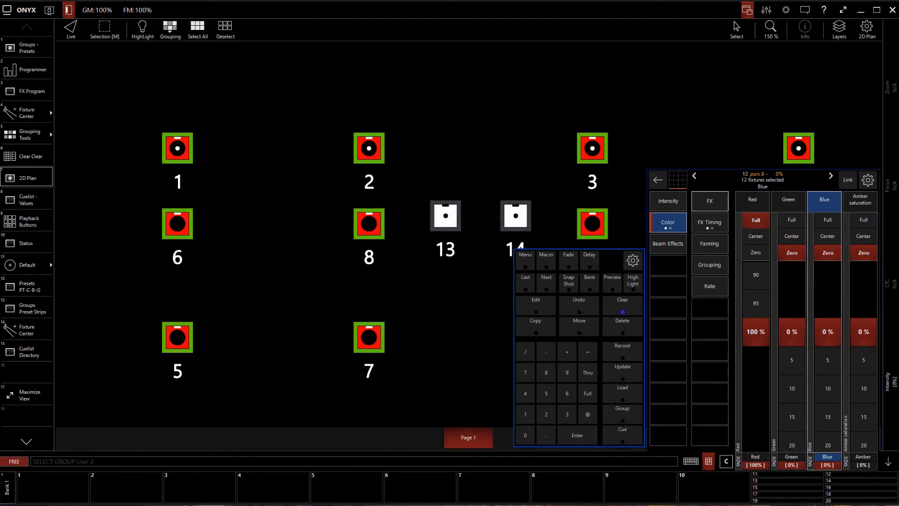
click(25, 53)
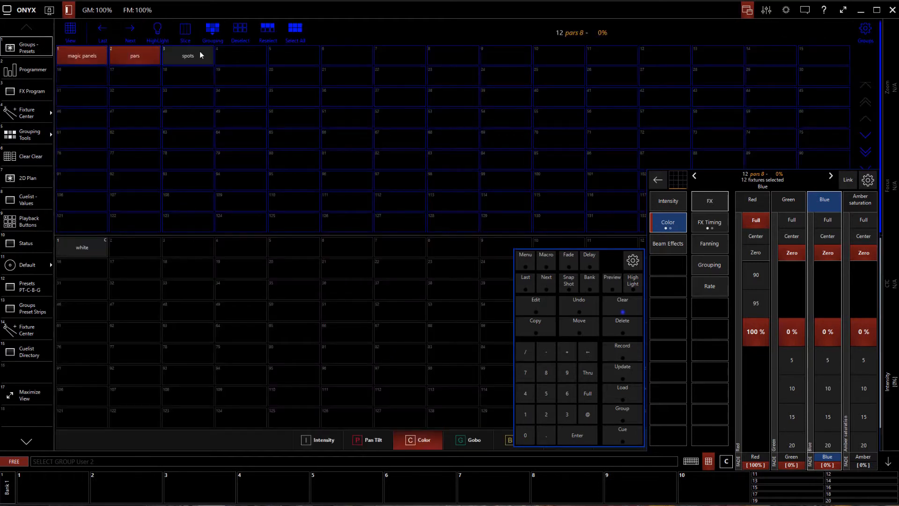
Set the spots group's color to Red, record the second color preset as red, and clear the programmer.
click(207, 55)
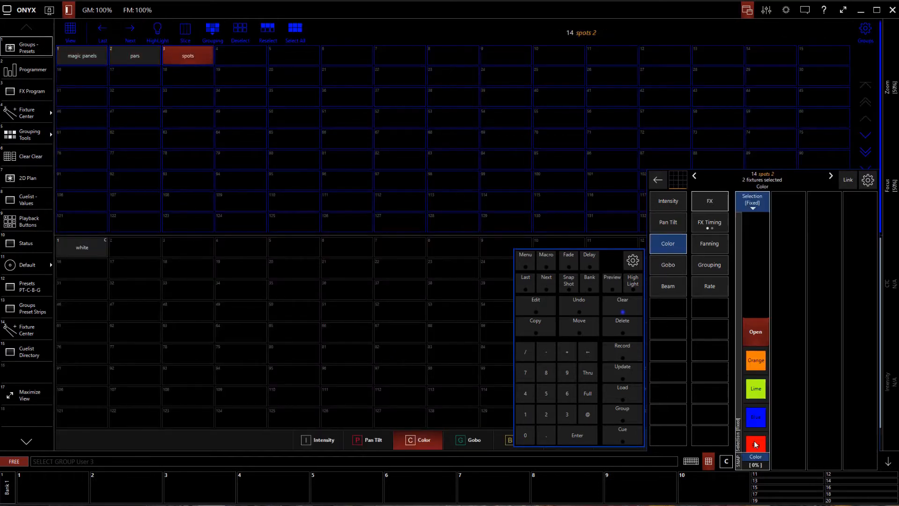
drag(755, 444, 746, 383)
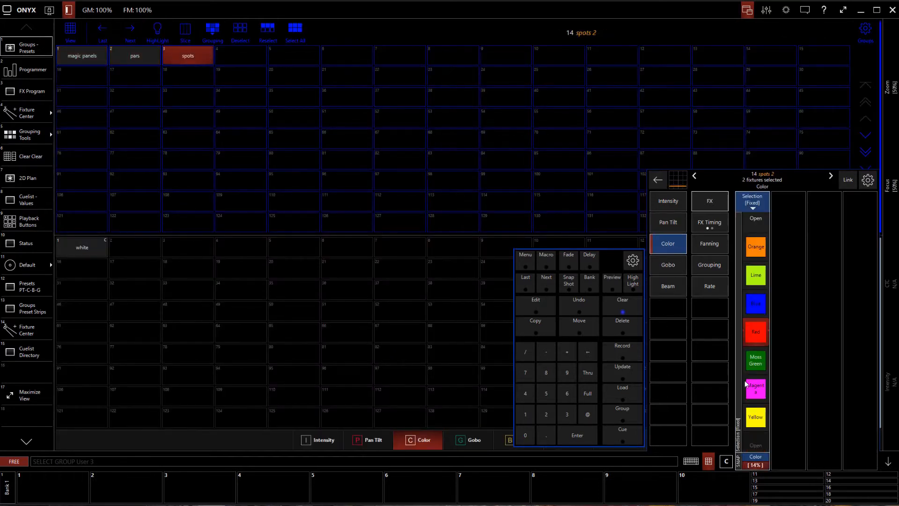
click(627, 348)
click(138, 248)
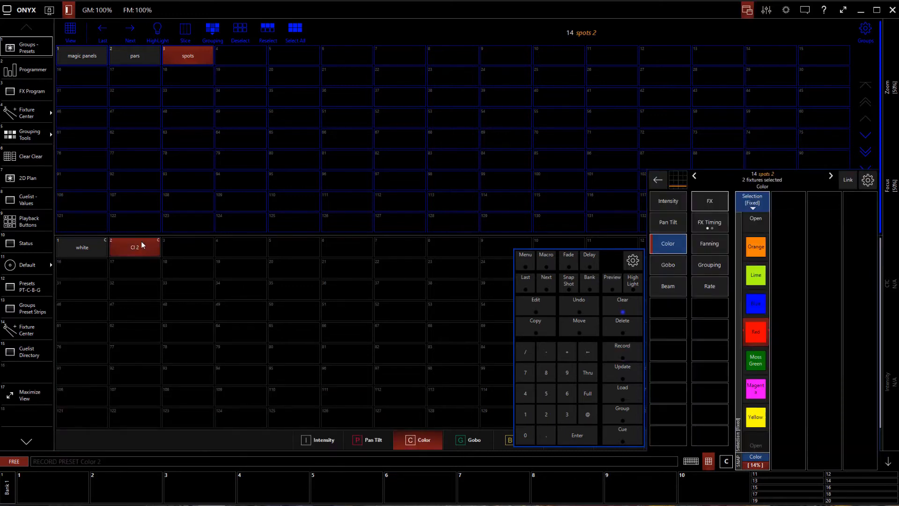
text(red)
key(Return)
click(638, 311)
click(70, 57)
click(142, 59)
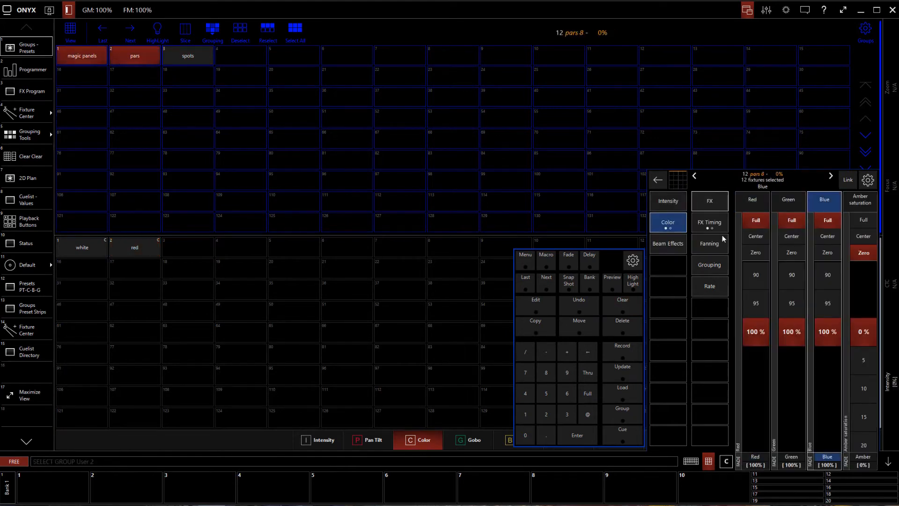
click(756, 253)
click(828, 253)
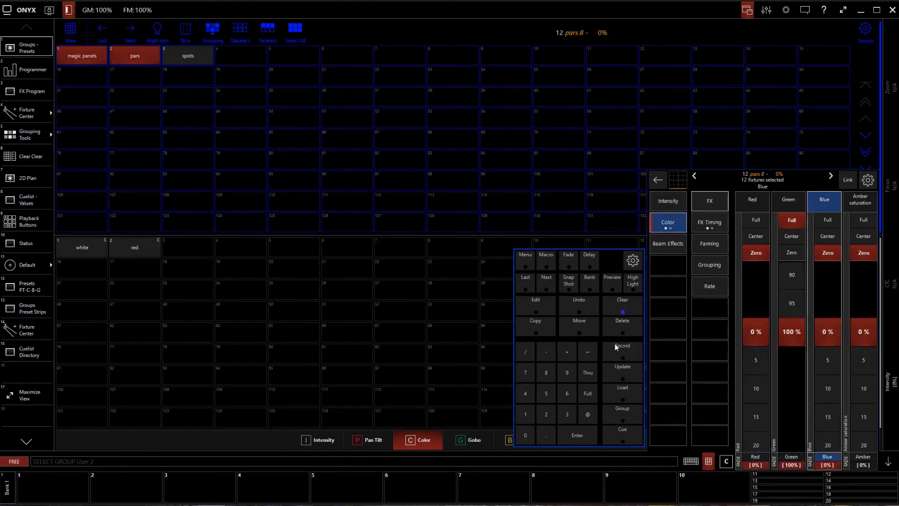
click(627, 356)
click(621, 301)
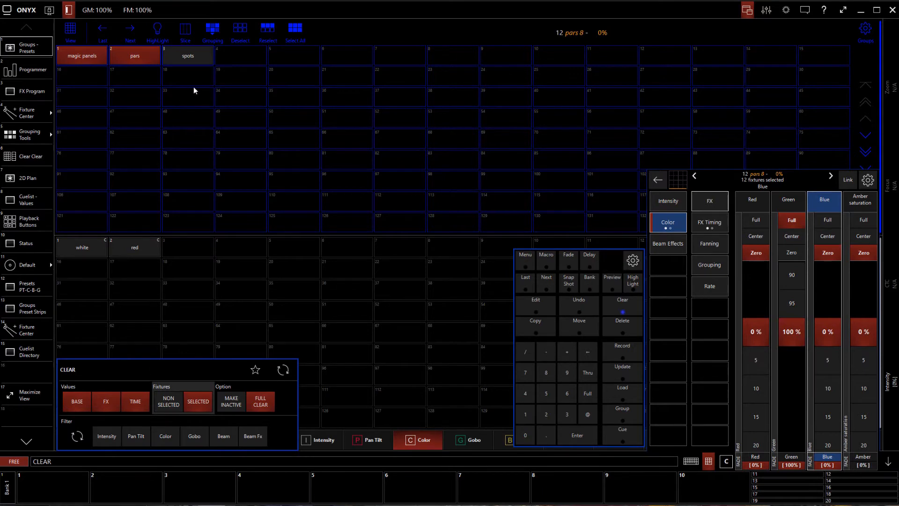
click(633, 305)
Select the magic panels and pars groups and set red and blue to zero, keeping green at full.
click(80, 56)
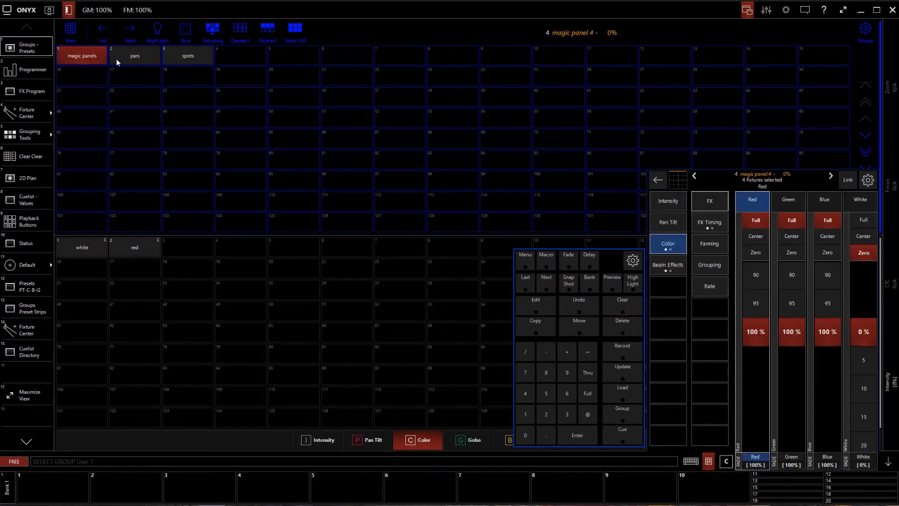
click(133, 59)
click(755, 253)
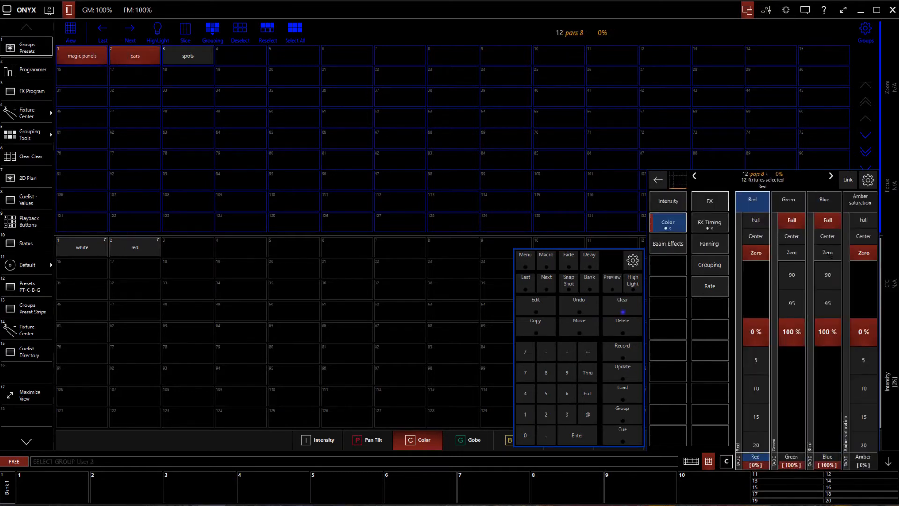
click(824, 253)
Set the spots group's color to Moss Green, record the third color preset as green, and clear the programmer.
click(188, 57)
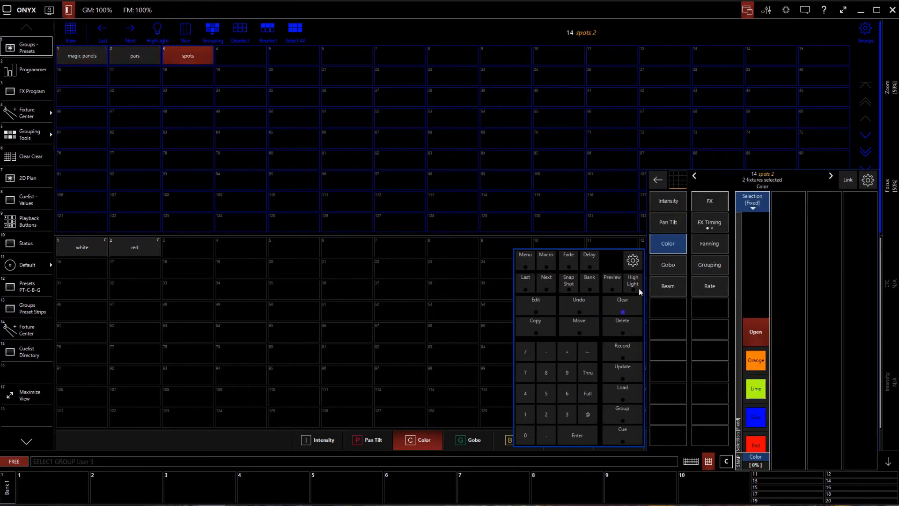
triple_click(752, 417)
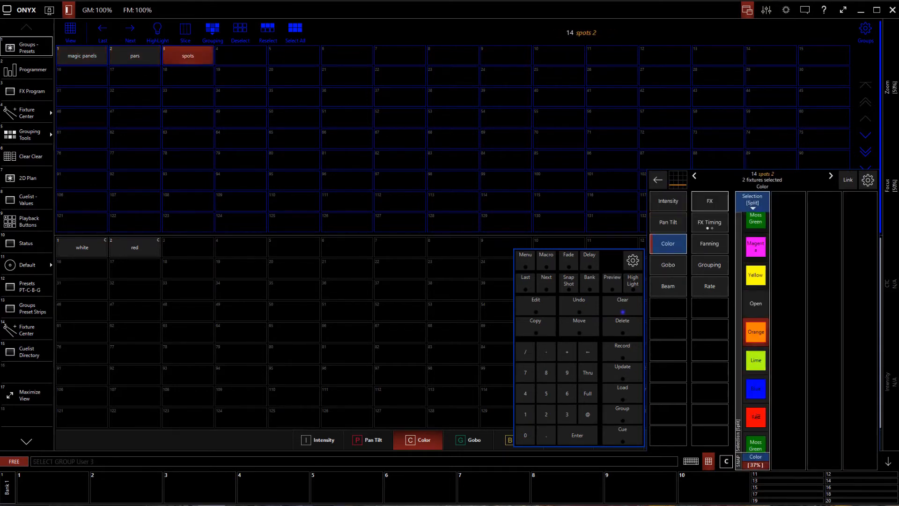
click(759, 231)
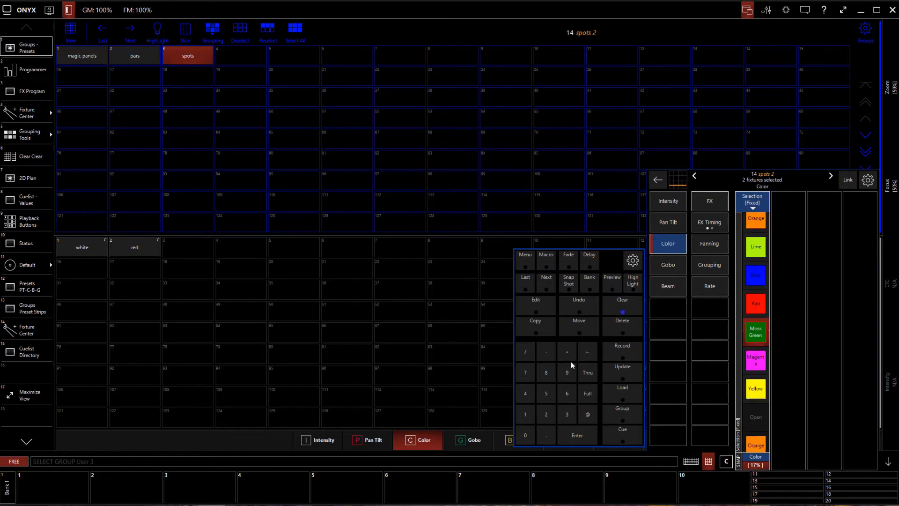
click(627, 355)
click(187, 250)
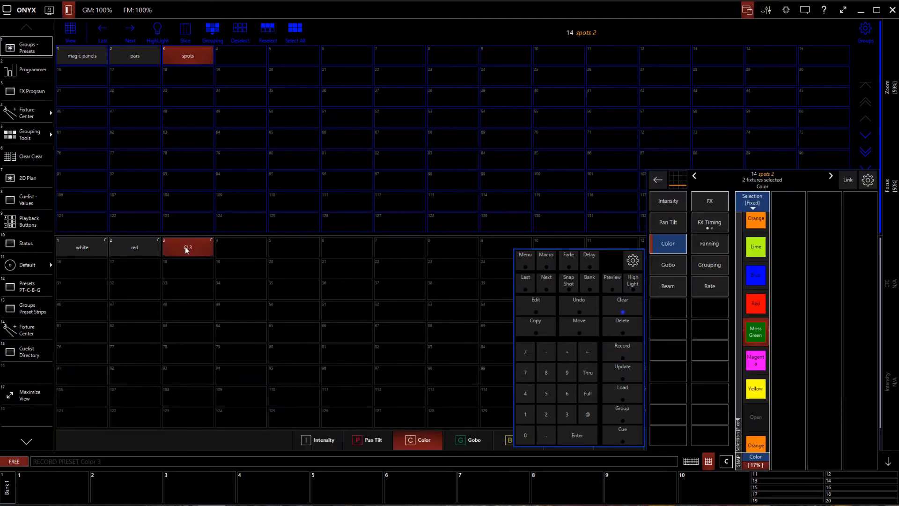
text(green)
key(Return)
click(623, 312)
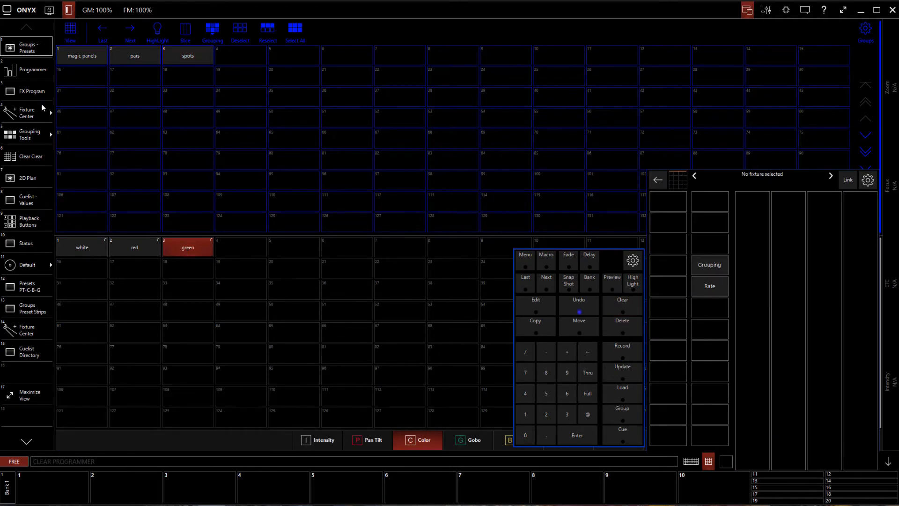
Select the magic panels and pars groups and set green and red to zero, keeping blue at full.
click(82, 56)
click(139, 59)
click(791, 252)
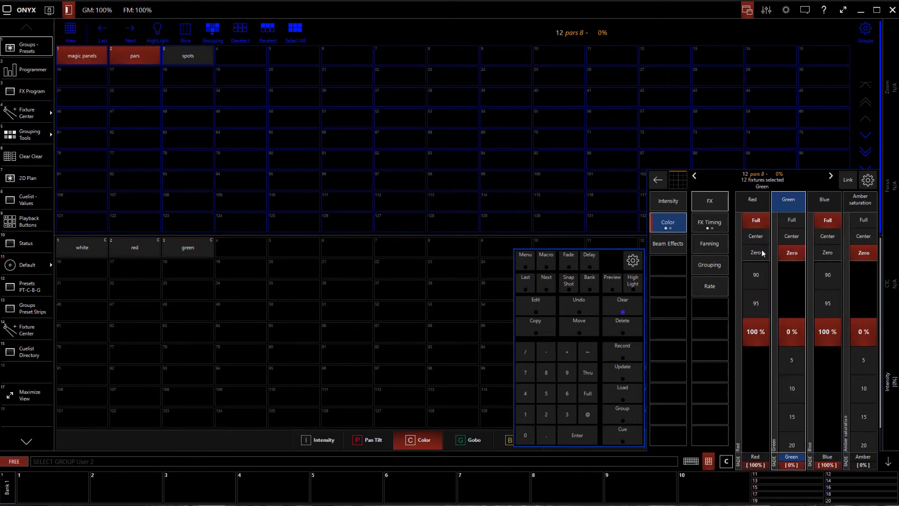
click(756, 252)
Set the spots group's color to Blue, record the fourth color preset as blue, and clear the programmer.
click(183, 57)
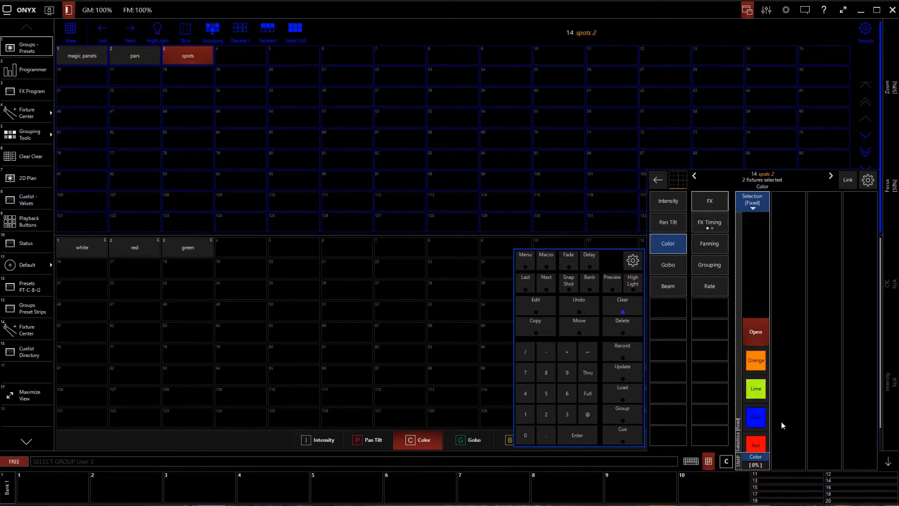
click(760, 419)
click(622, 352)
click(240, 239)
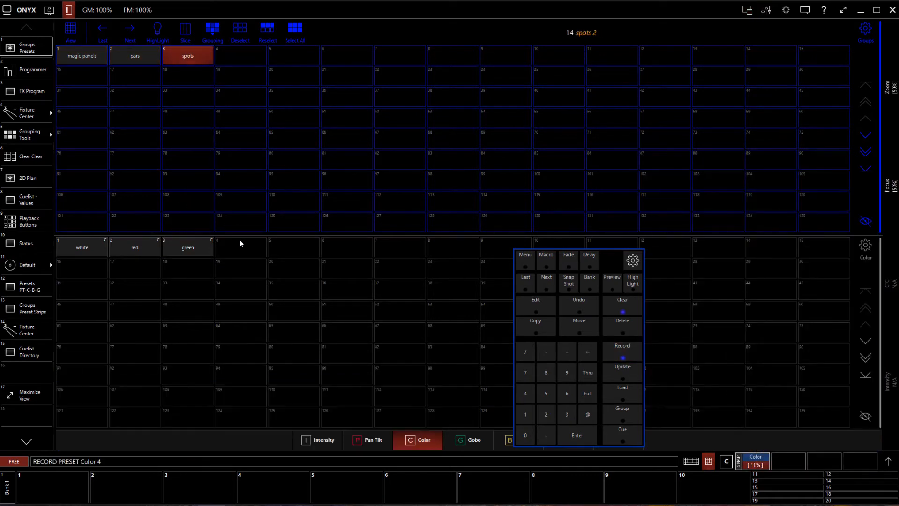
text(bl)
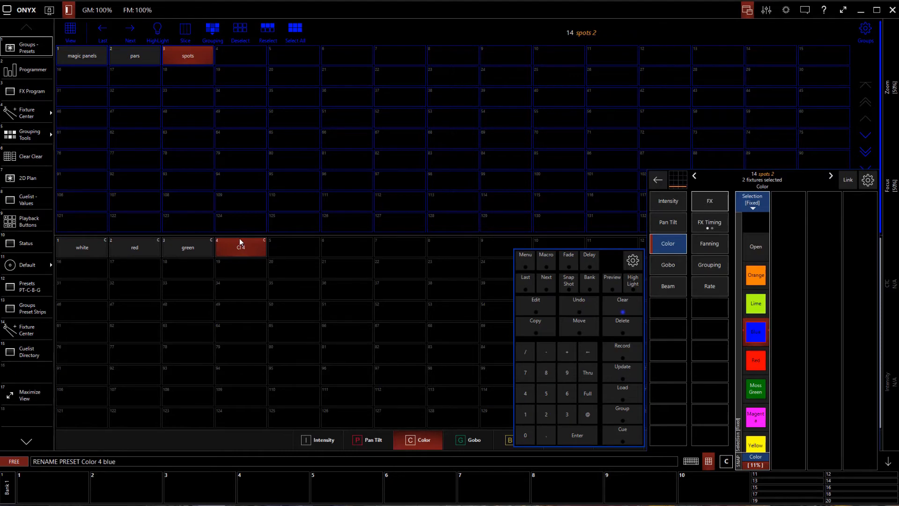
text(ue)
key(Return)
click(622, 307)
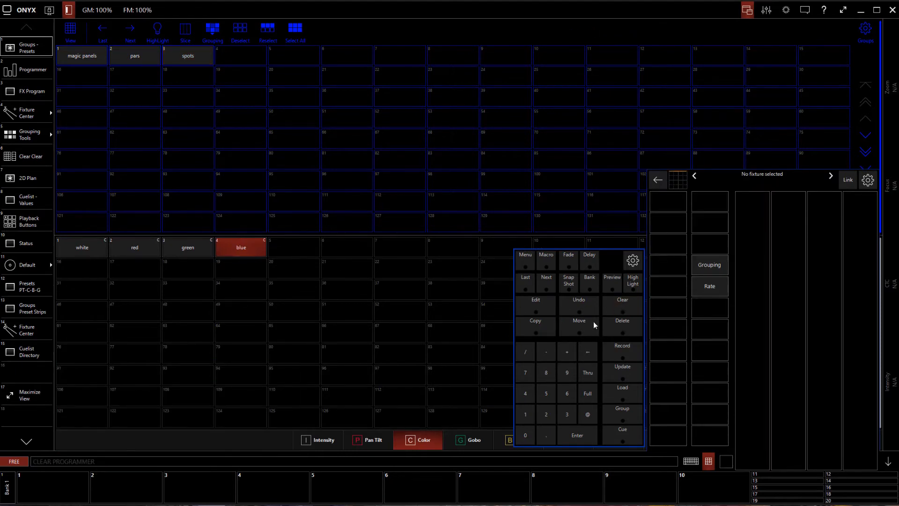
Select all three groups and try a mix of red and green at 50% with blue at zero, viewed on the 2D plan.
click(181, 58)
click(140, 59)
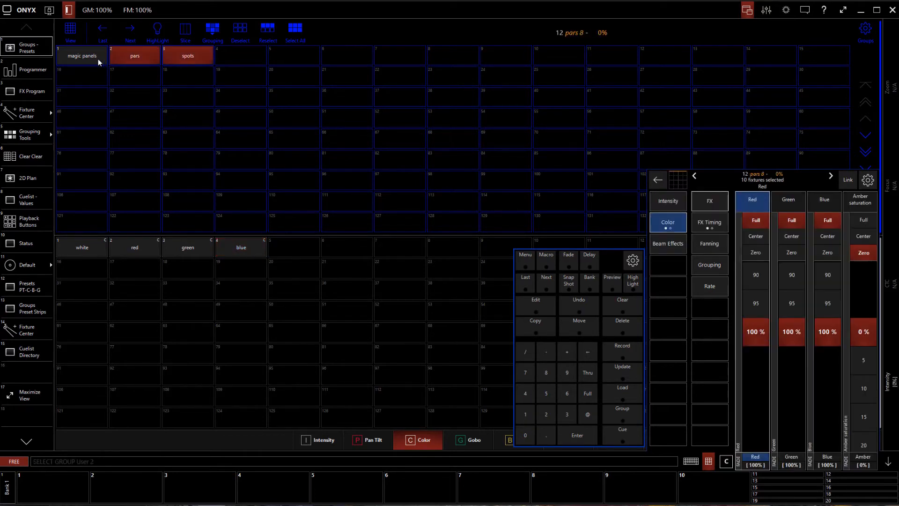
click(94, 58)
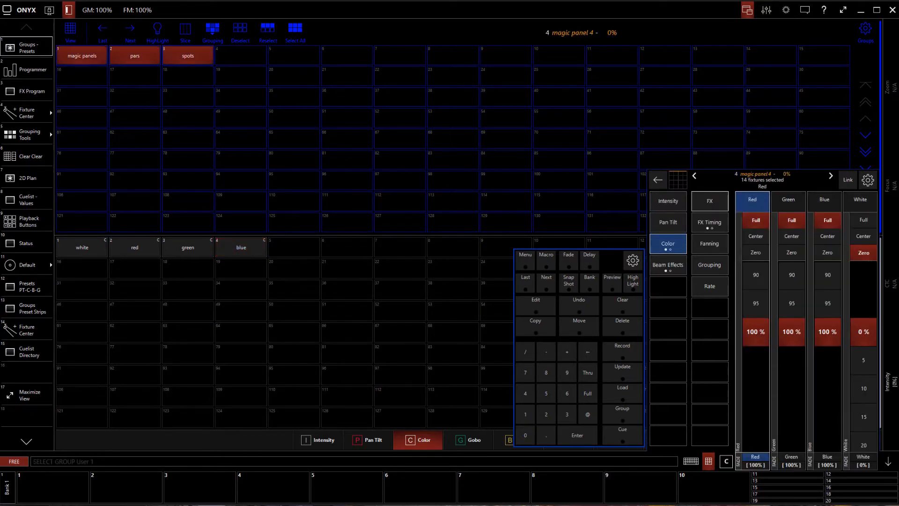
click(750, 238)
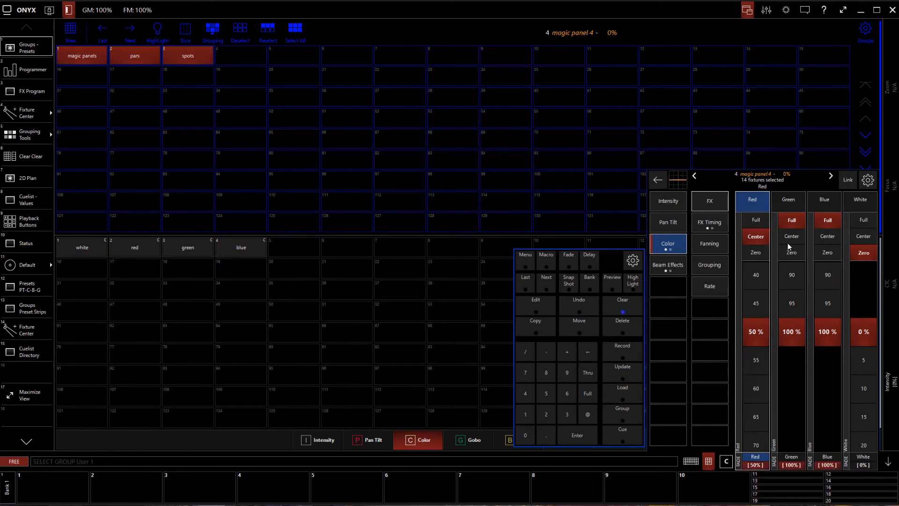
click(789, 241)
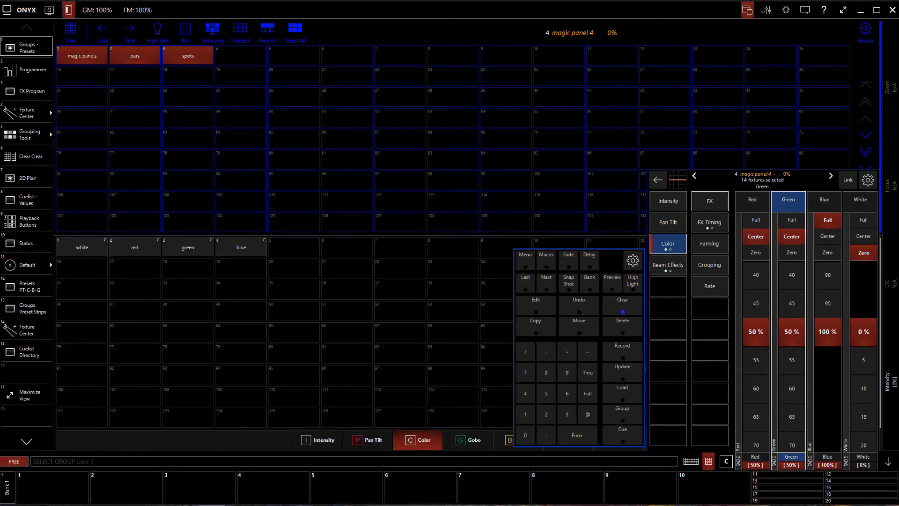
click(43, 184)
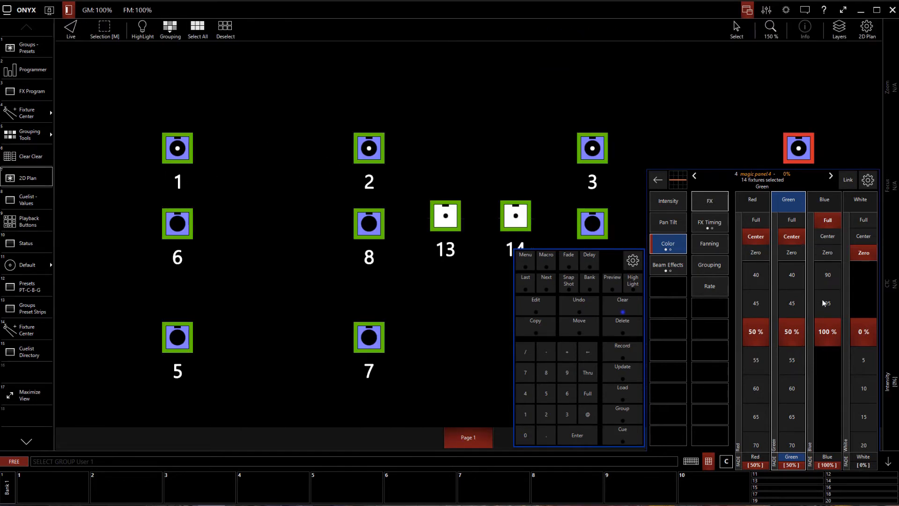
drag(823, 302, 823, 487)
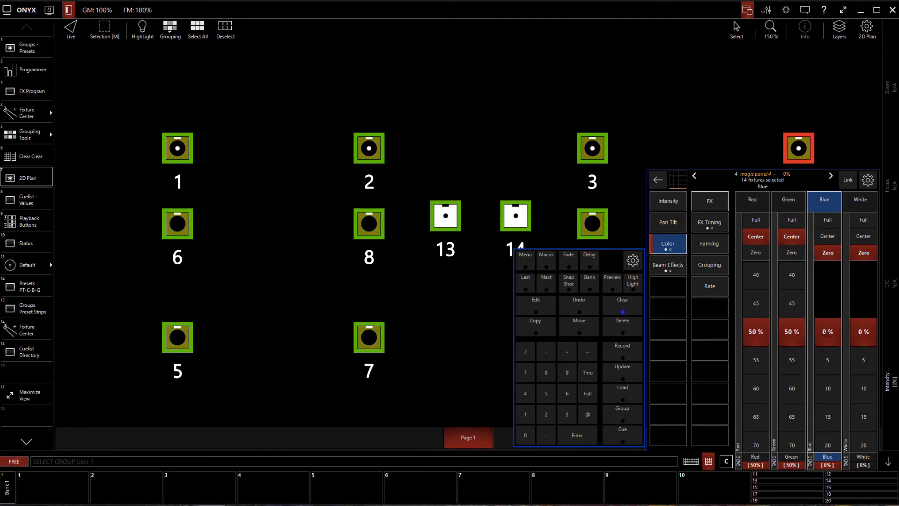
Try a yellow mix with red and green at full, and shift it to orange by lowering green to 45%.
click(791, 220)
click(767, 227)
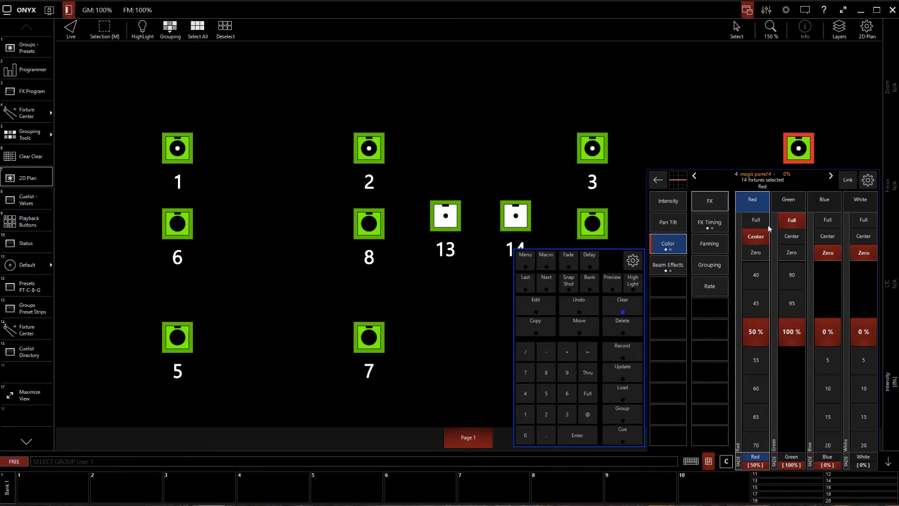
click(755, 219)
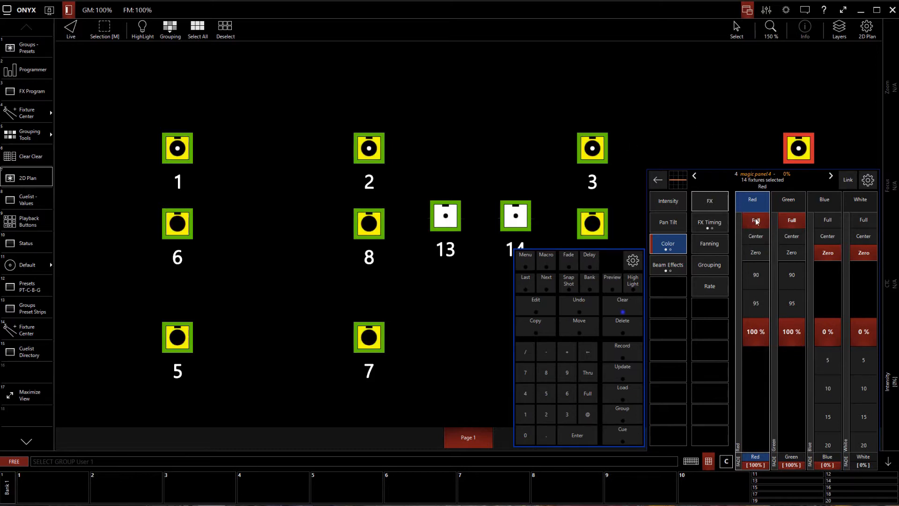
drag(791, 286, 791, 333)
scroll(790, 333, up, 2)
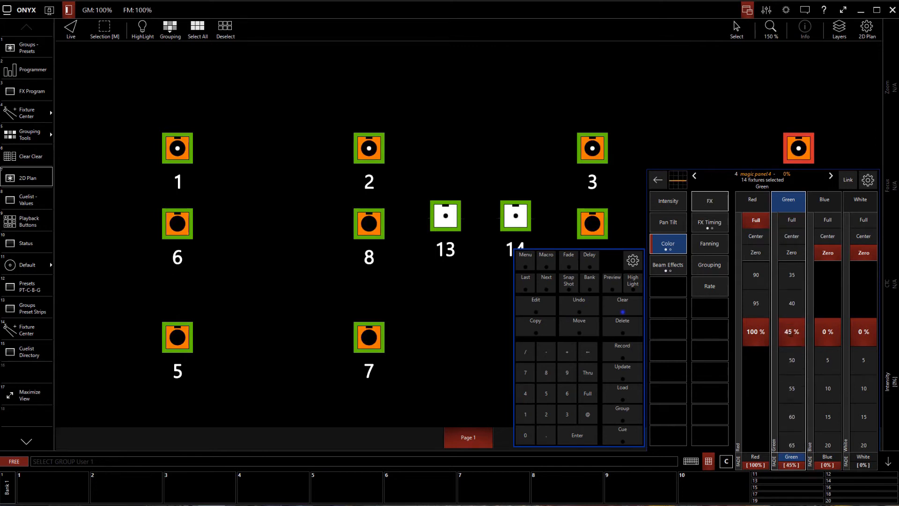
Clear the programmer and hide the command keypad.
click(631, 305)
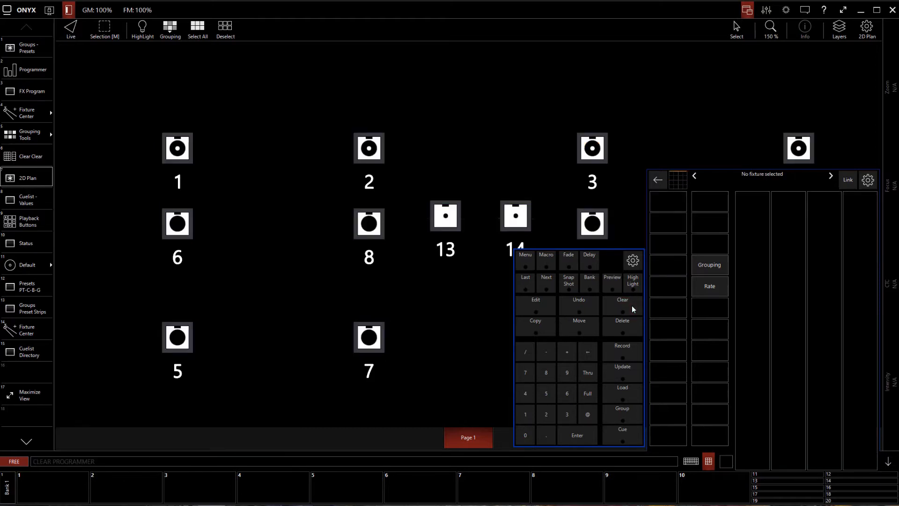
click(709, 461)
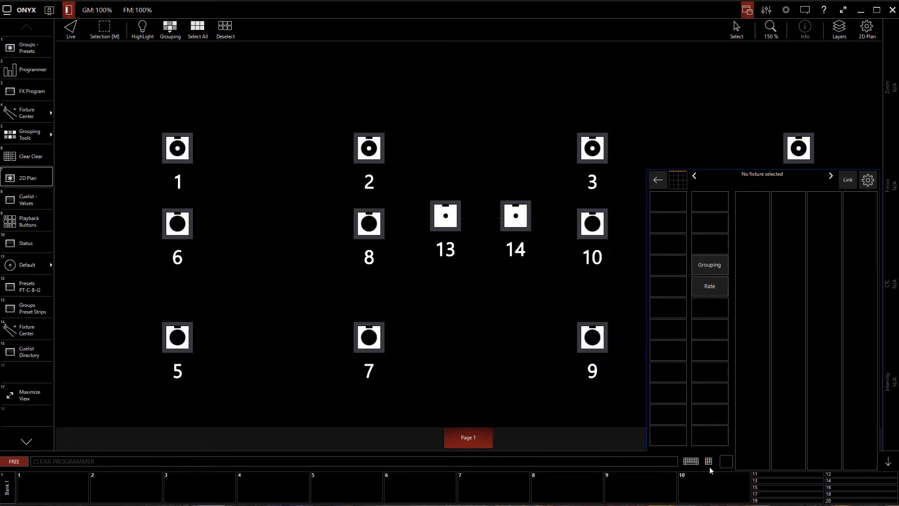
Collapse the parameter panel and look through the Fixture Center, Groups - Presets and 2D Plan views.
click(886, 459)
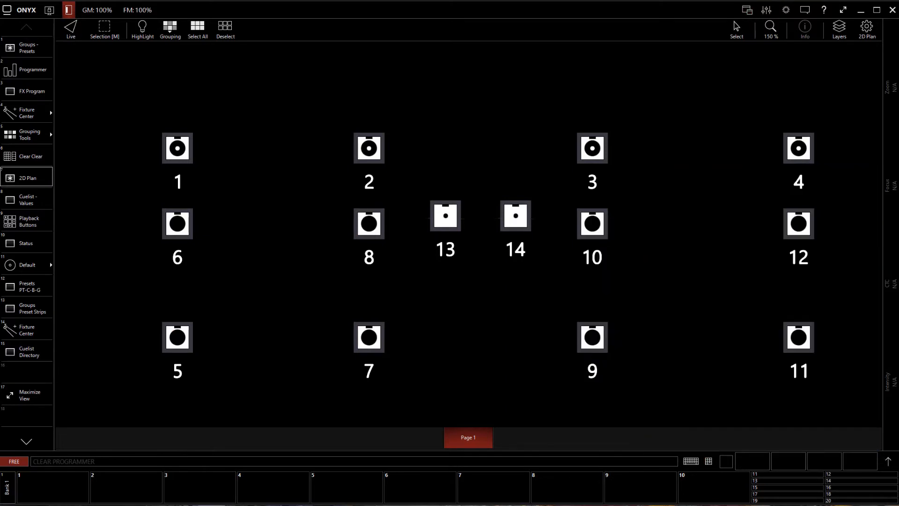
click(43, 111)
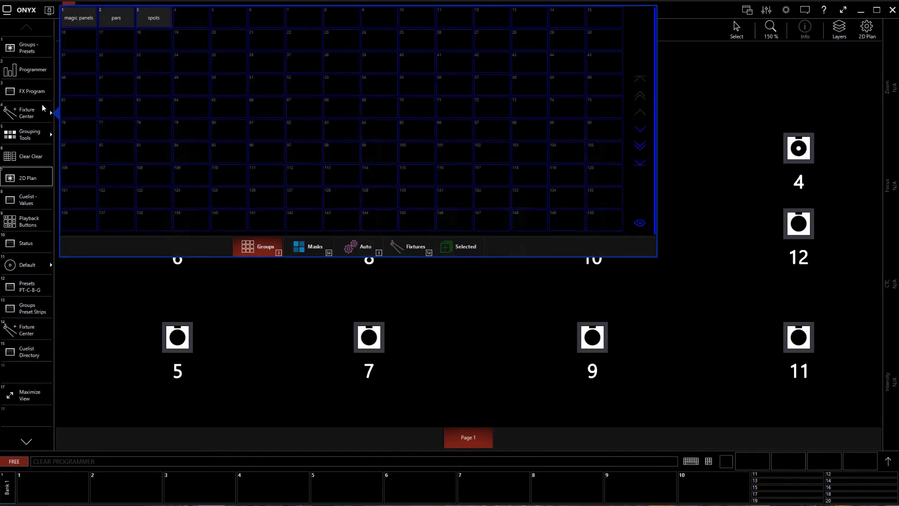
click(429, 243)
click(258, 244)
click(46, 308)
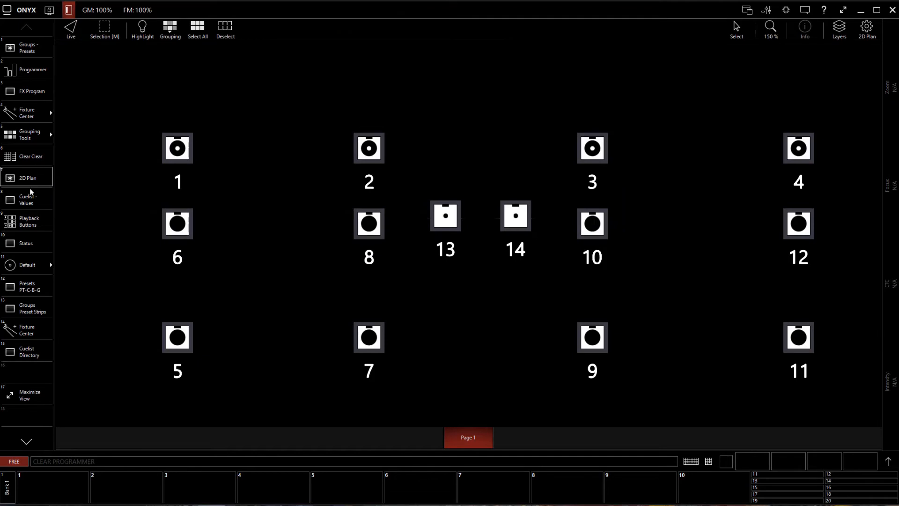
click(29, 54)
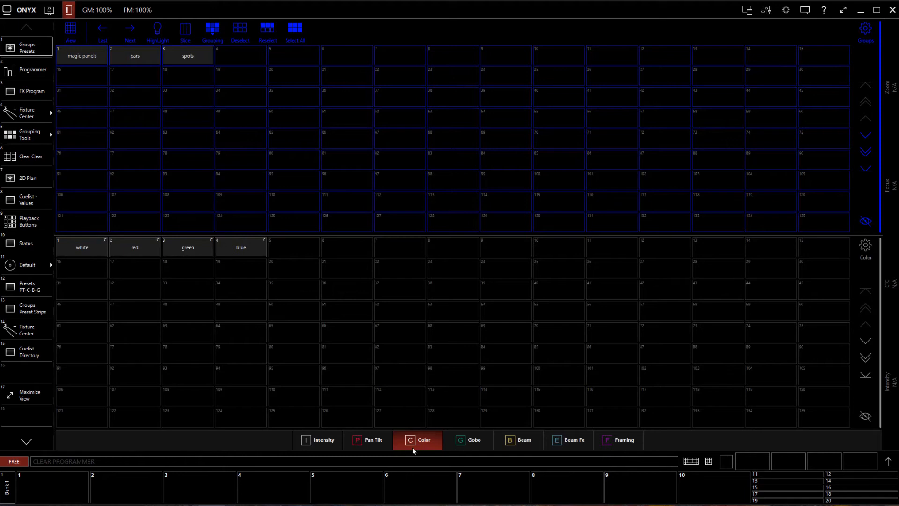
click(29, 179)
click(31, 53)
Unlock the workspace and assign a new empty screen to empty sidebar slot 16.
click(49, 10)
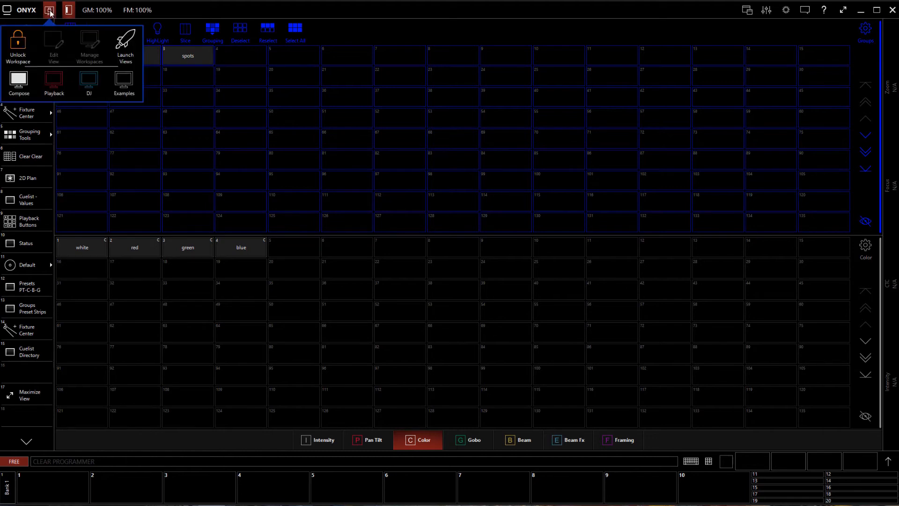
click(24, 40)
click(147, 156)
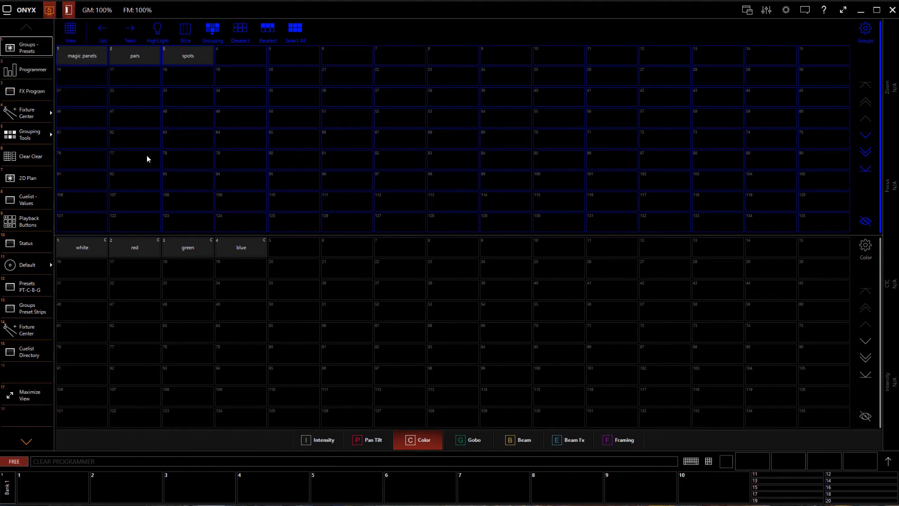
scroll(13, 378, down, 5)
scroll(12, 377, up, 5)
click(27, 373)
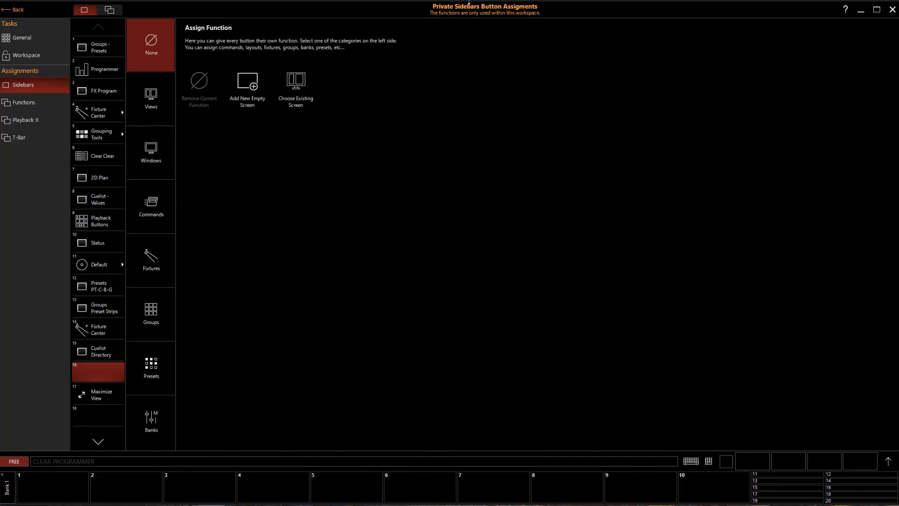
click(254, 87)
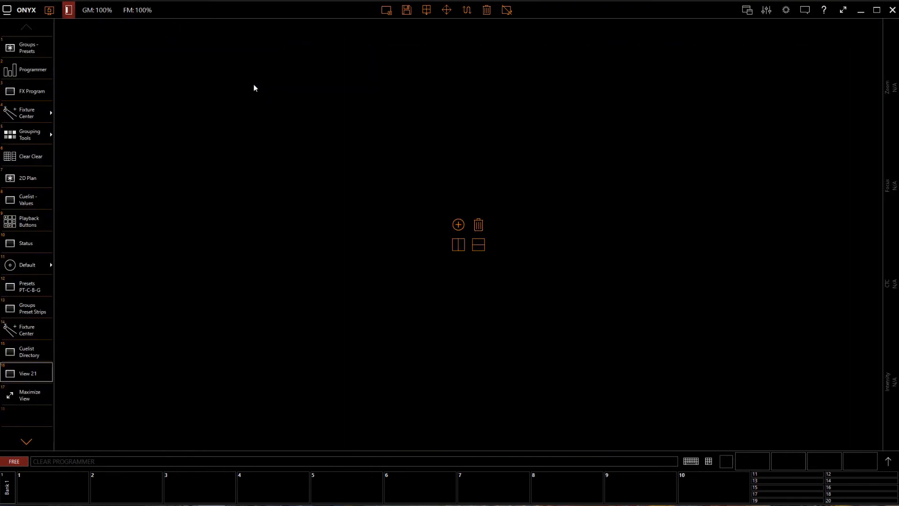
Split the new view into two side-by-side halves and place the 2D Plan in the right half.
click(456, 251)
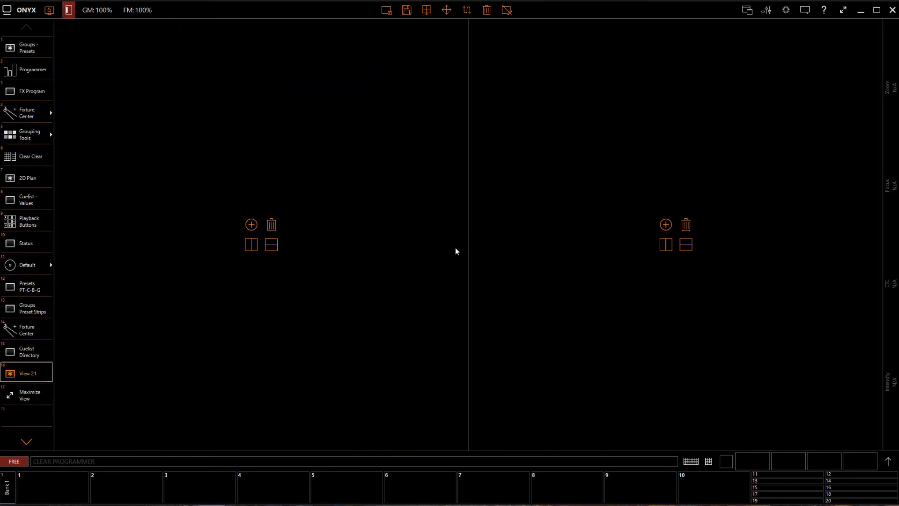
click(666, 227)
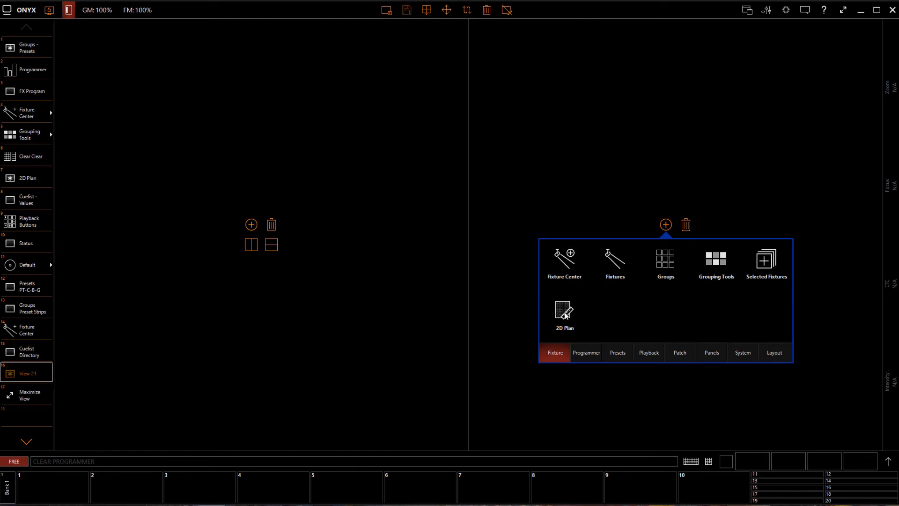
click(565, 312)
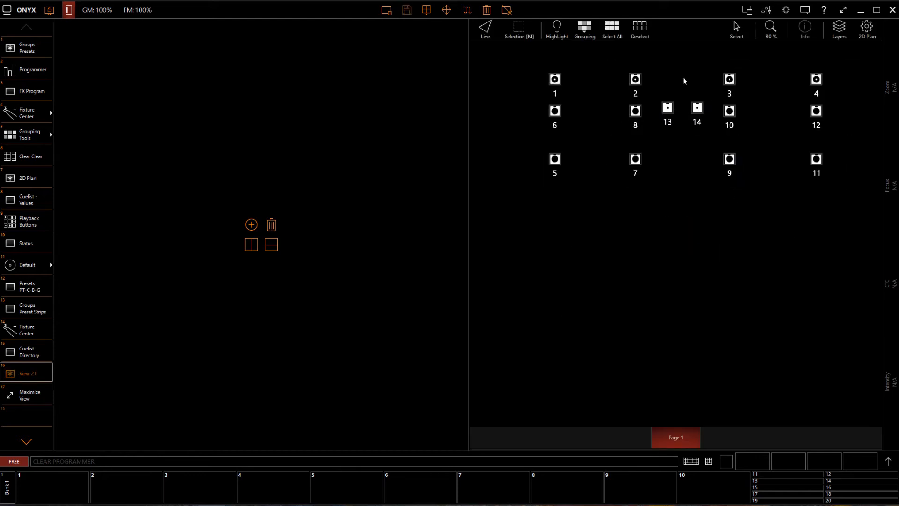
Fit all the fixtures centrally in the 2D Plan pane at 100% zoom.
scroll(687, 78, up, 7)
scroll(683, 75, down, 11)
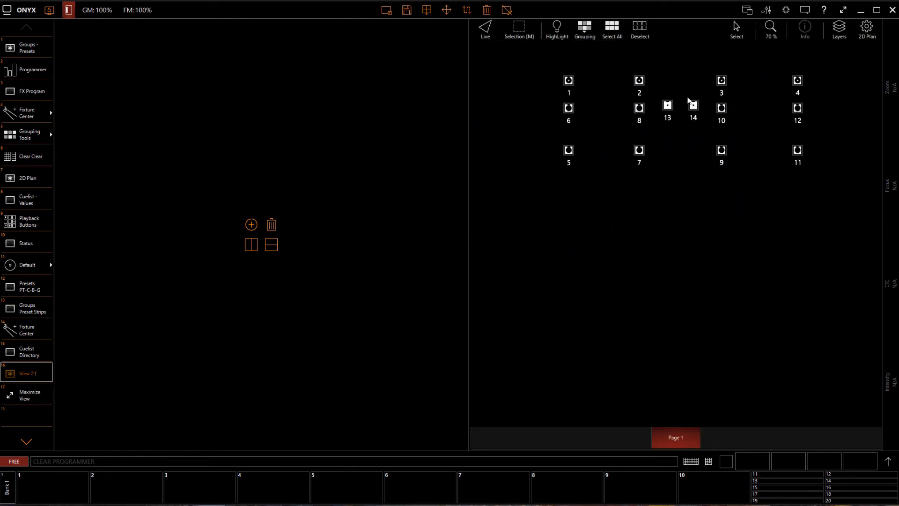
scroll(664, 65, up, 3)
scroll(669, 60, up, 2)
scroll(682, 54, down, 5)
scroll(702, 45, up, 7)
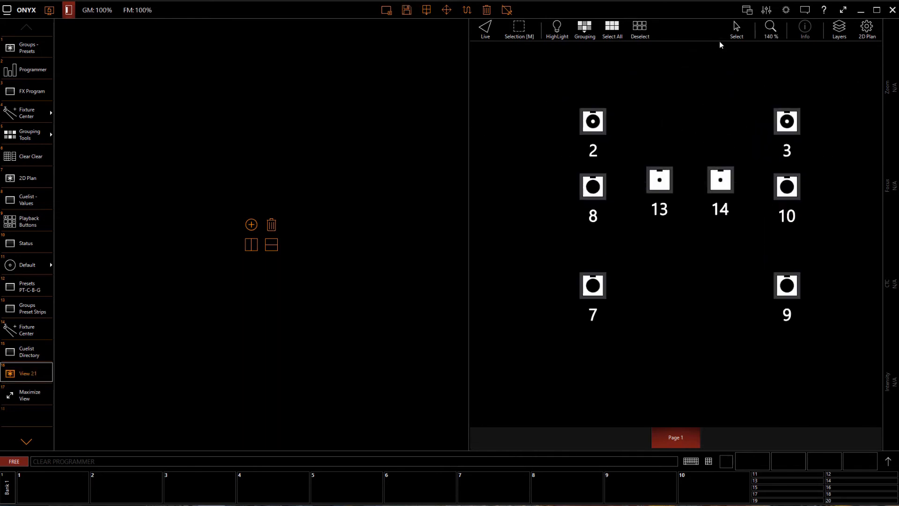
scroll(720, 44, down, 6)
scroll(720, 43, up, 2)
scroll(721, 43, down, 2)
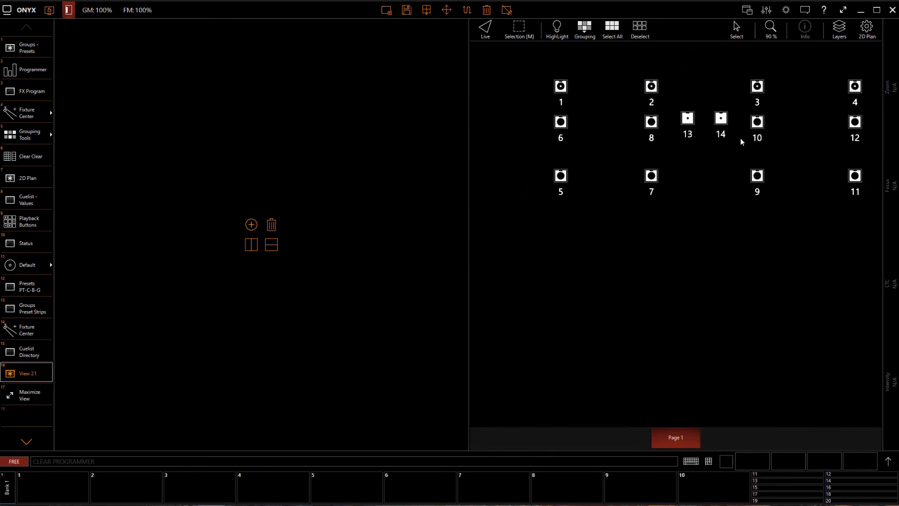
scroll(834, 72, up, 2)
drag(700, 141, 688, 213)
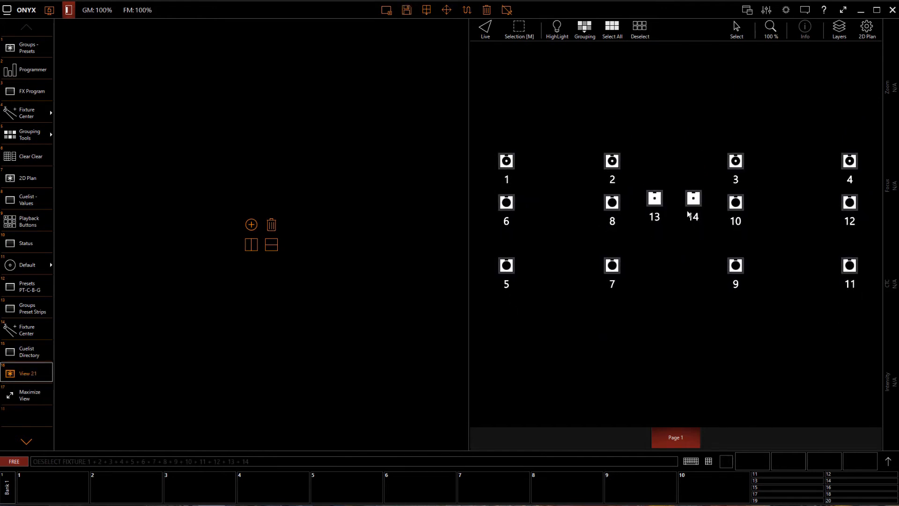
Divide the view's empty left half into one wide and two narrow columns, and place the Fixture Center in the wide one.
click(250, 247)
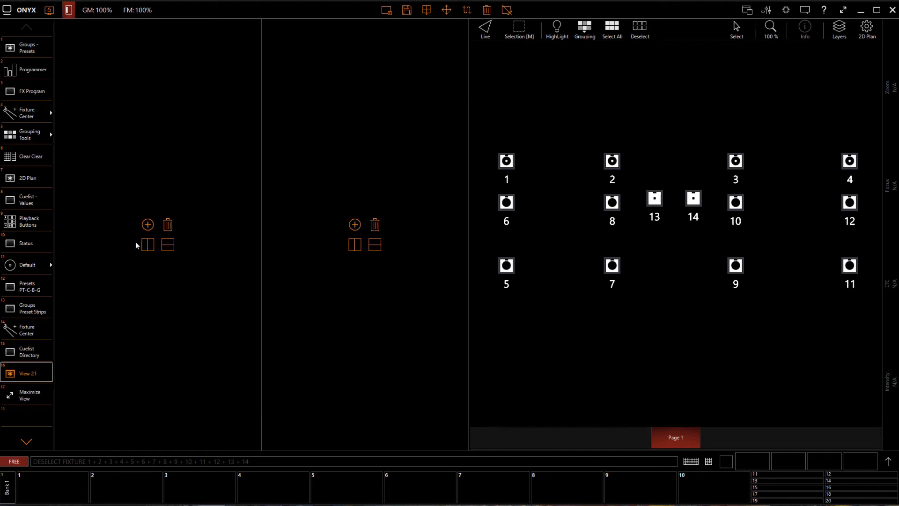
click(355, 247)
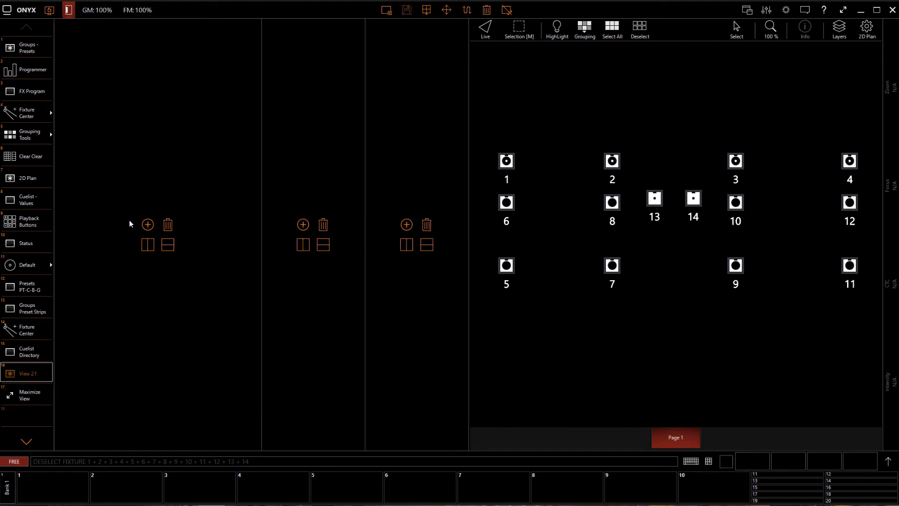
click(147, 224)
click(147, 261)
Place the Intensity presets in the first narrow column and the Color presets in the second.
click(303, 224)
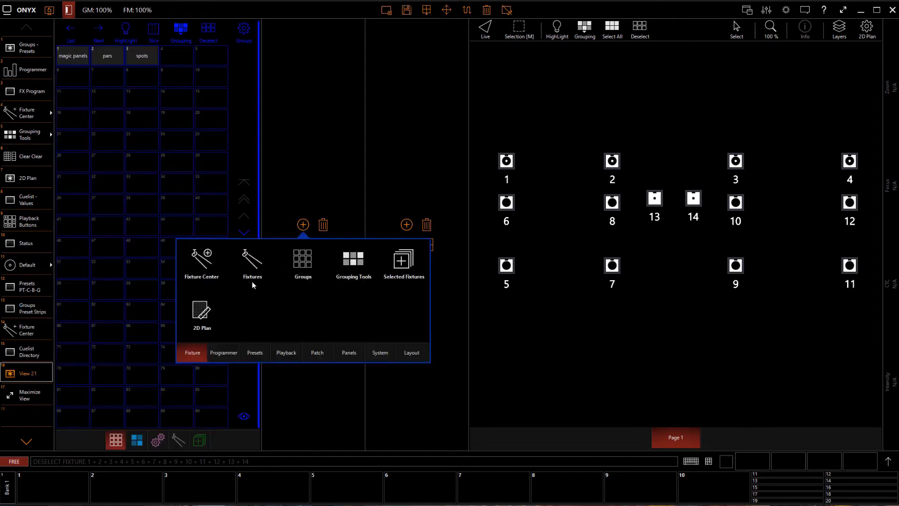
click(256, 354)
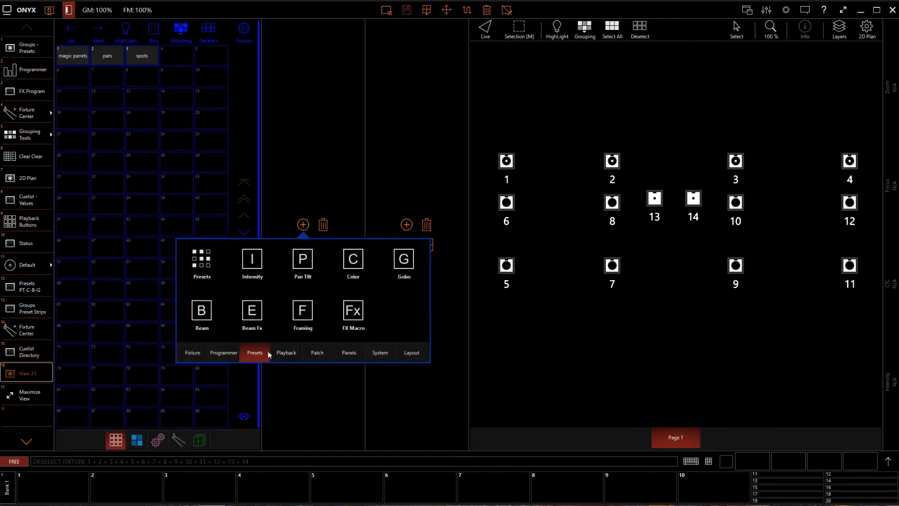
click(256, 275)
click(406, 225)
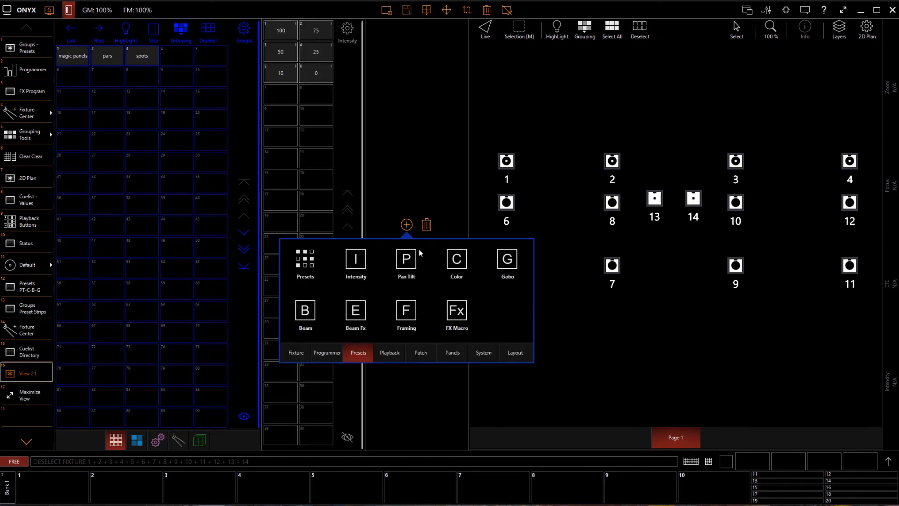
click(452, 258)
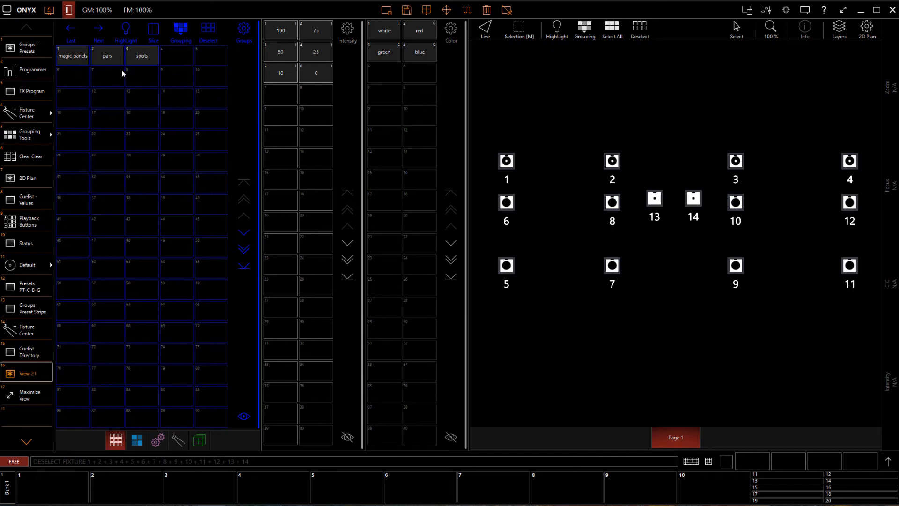
Try the magic panels group at intensity preset 100 with the white and green color presets.
click(80, 57)
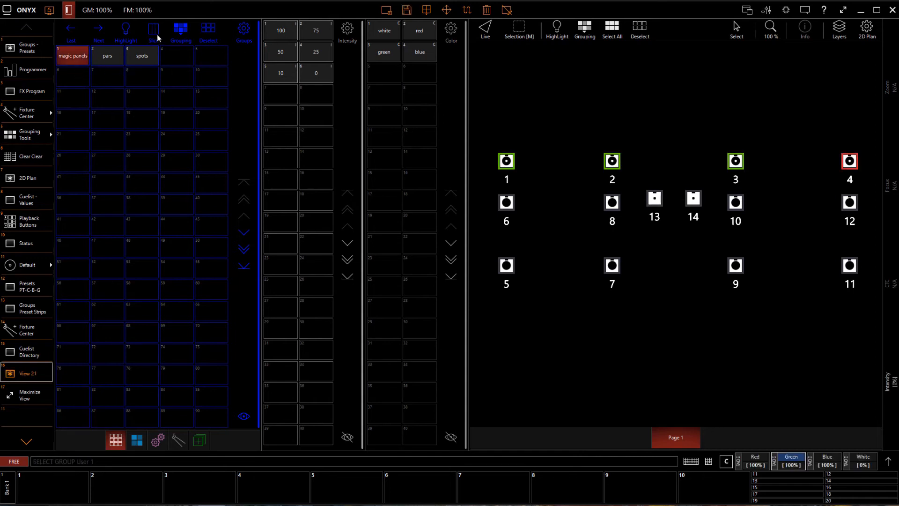
click(287, 36)
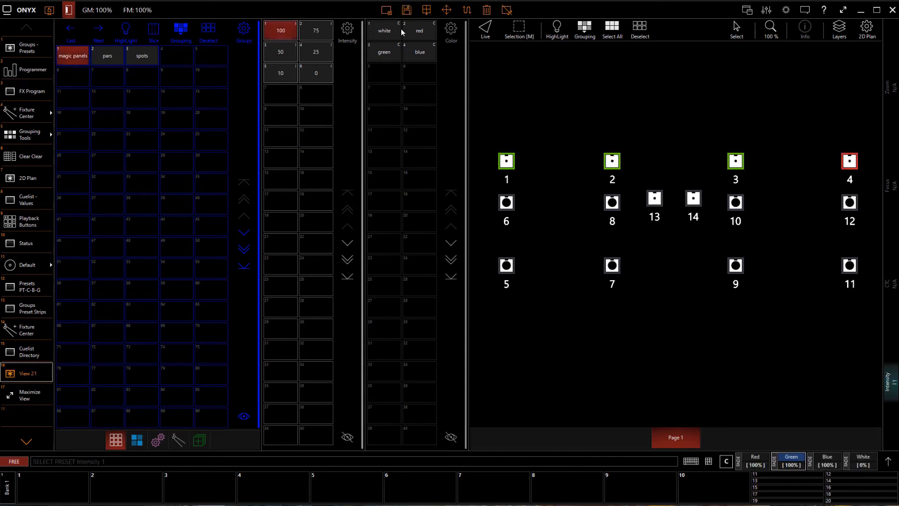
click(389, 37)
click(395, 53)
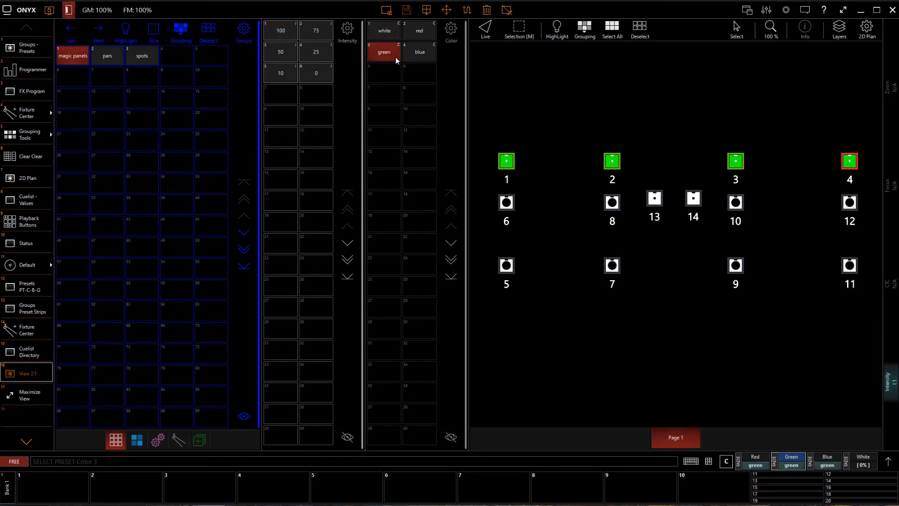
Apply intensity 100 and blue to the pars group, and intensity 100 and red to the spots group.
click(117, 55)
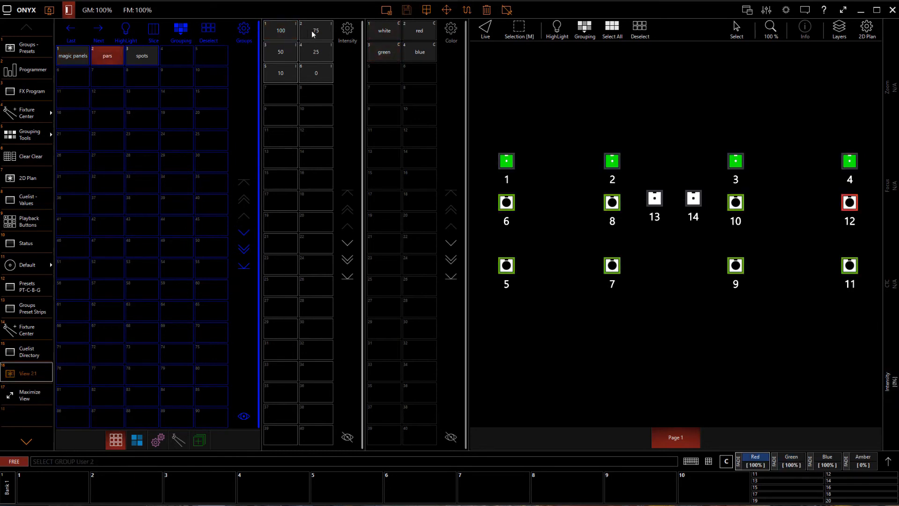
click(280, 34)
click(420, 53)
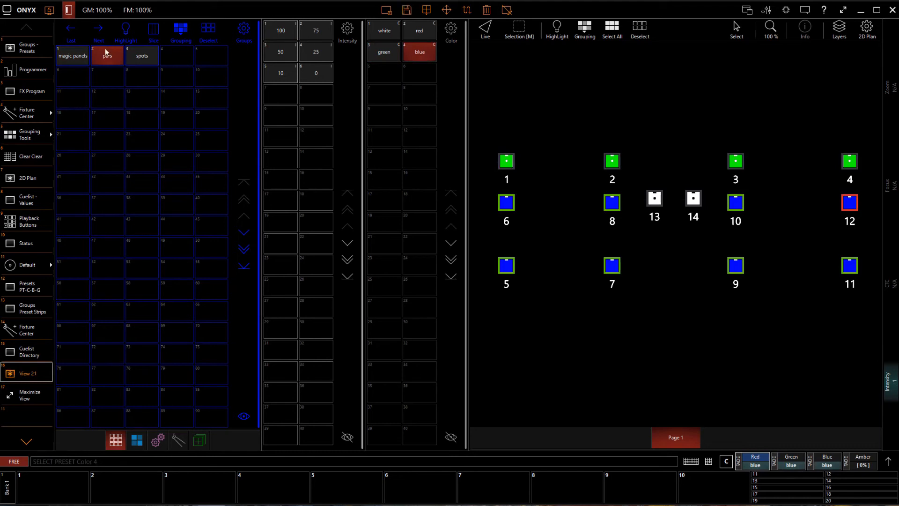
click(141, 55)
click(287, 34)
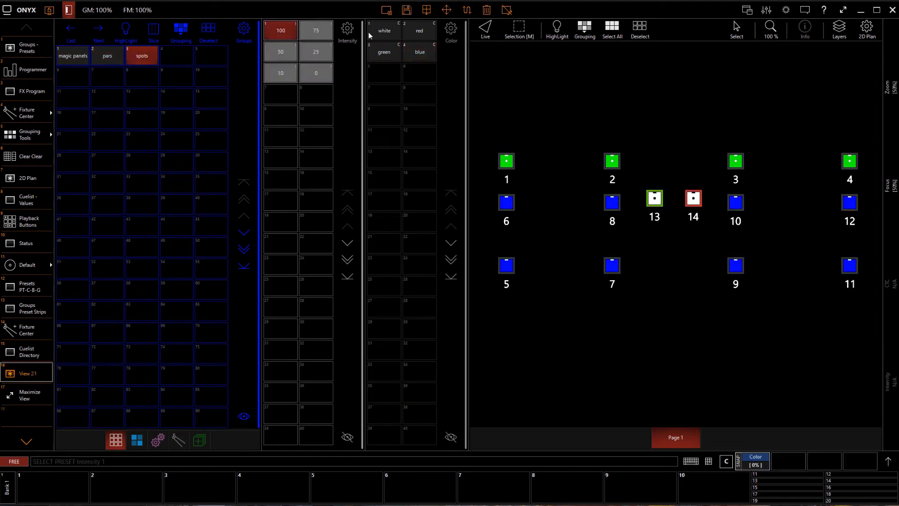
click(418, 33)
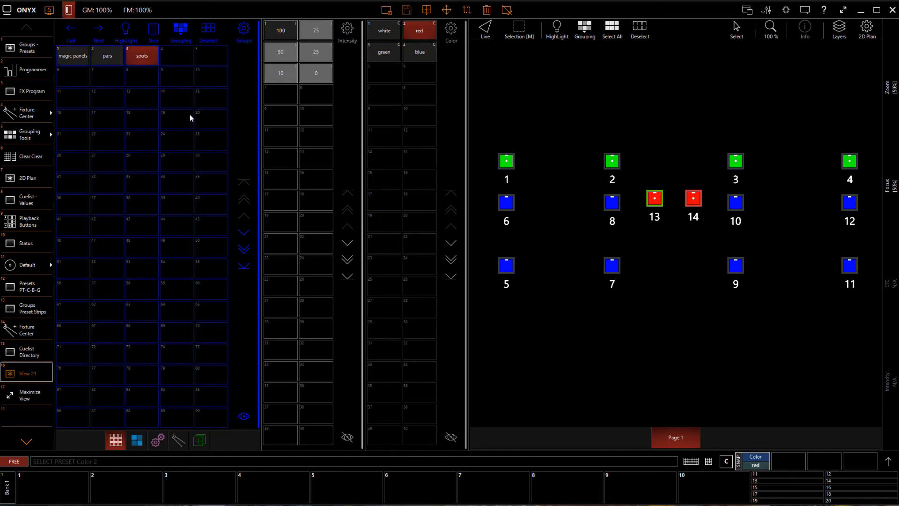
Select the pars, magic panels and spots groups together and apply the blue color preset and intensity preset 10.
click(140, 56)
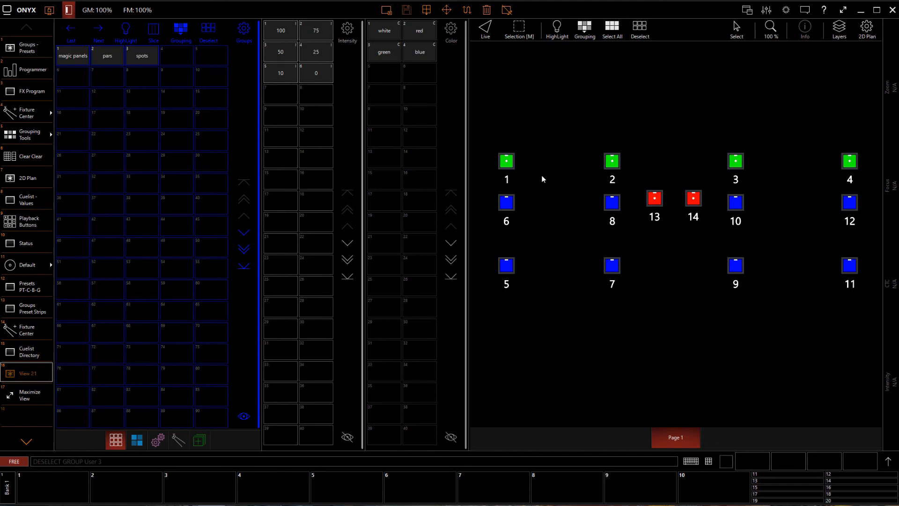
click(100, 61)
click(80, 59)
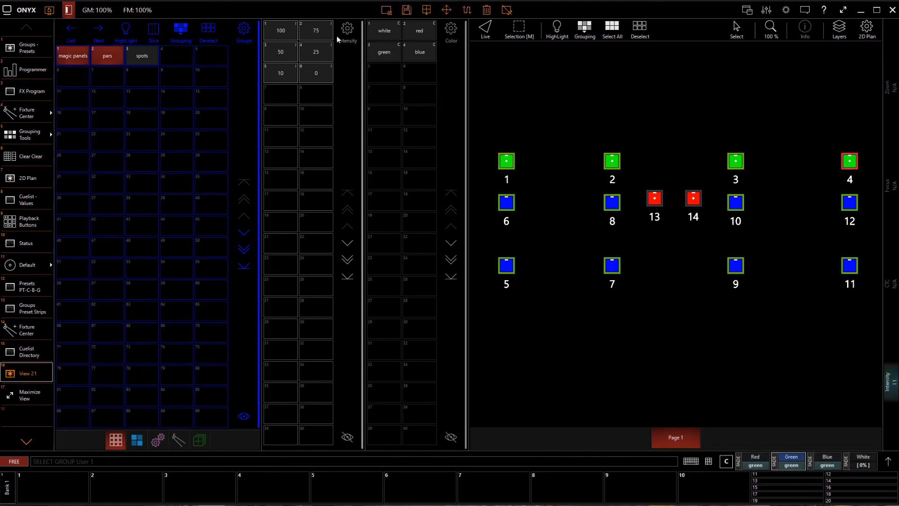
click(141, 56)
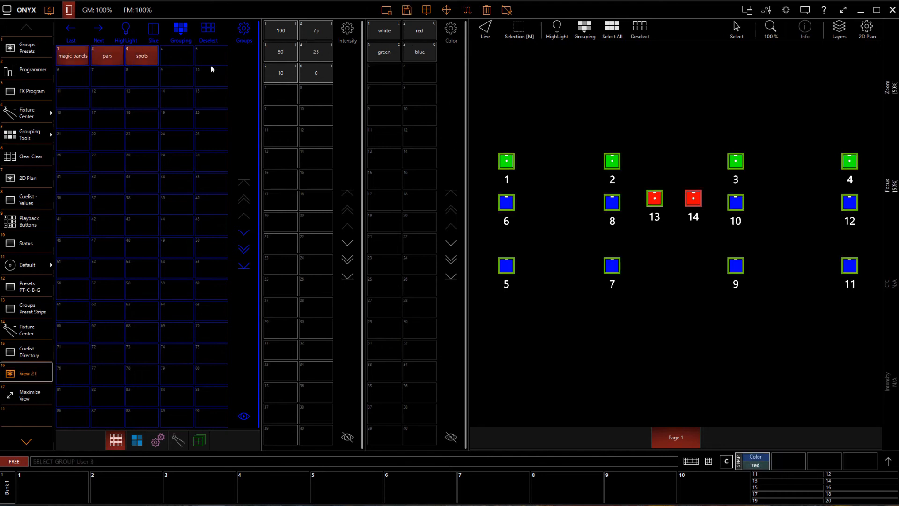
click(417, 58)
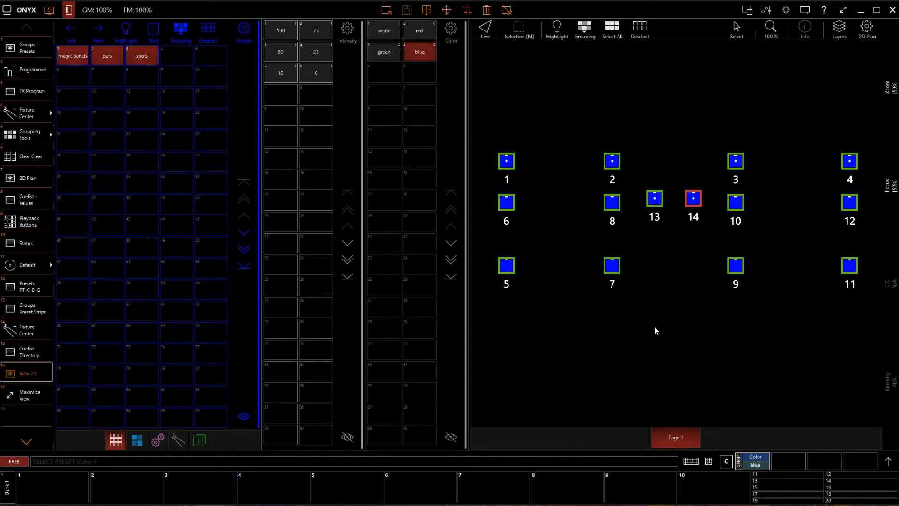
click(280, 75)
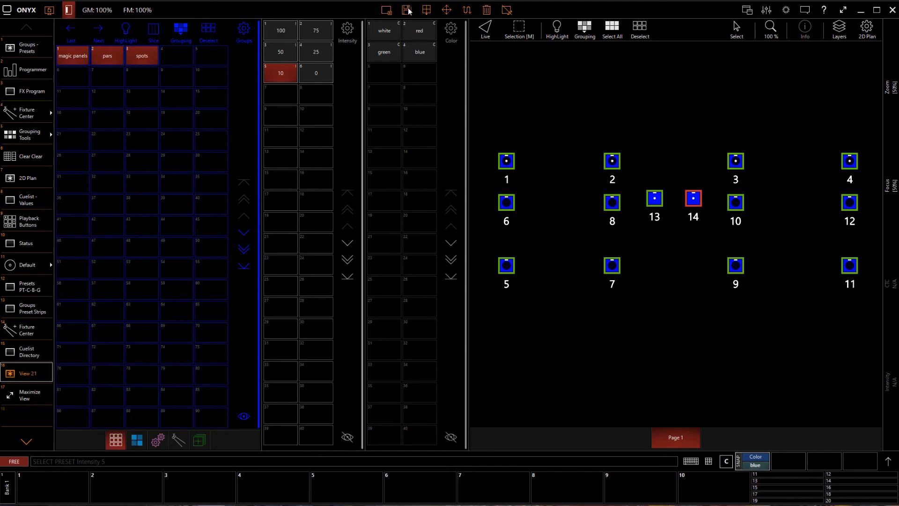
Save the current layout over view 21 under the name "fixture with 2d plan", storing the internal right screen.
click(406, 10)
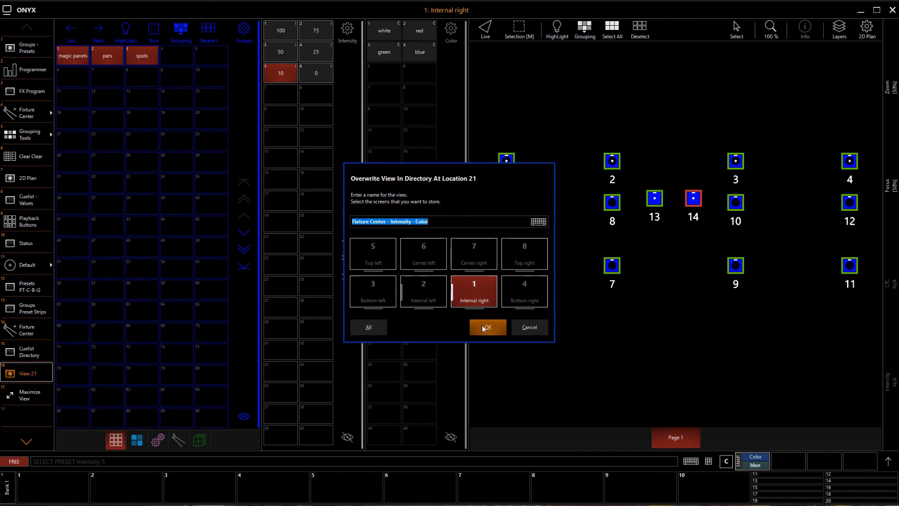
key(BackSpace)
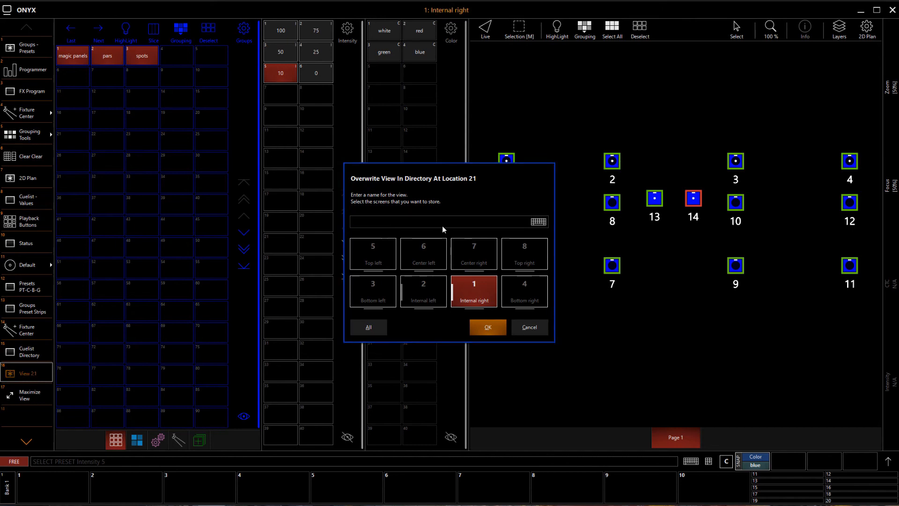
text(fixture)
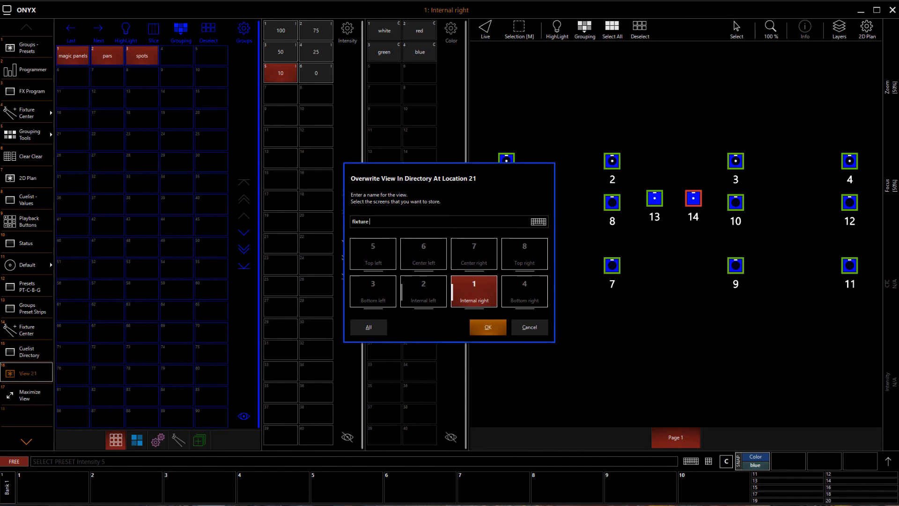
text( with 2d pla)
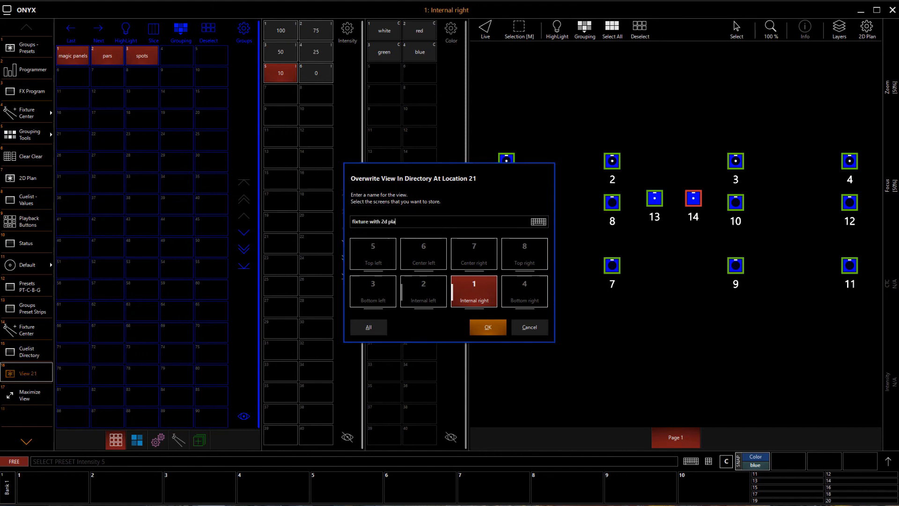
key(Return)
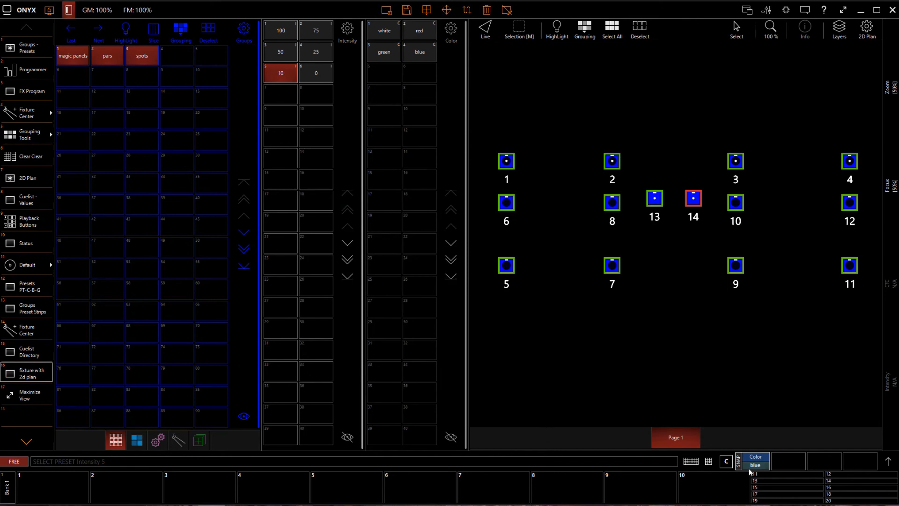
Look through the other stored views, including Programmer, 2D Plan, Status and Default, and return to the "fixture with 2d plan" view.
click(18, 199)
click(11, 134)
click(25, 67)
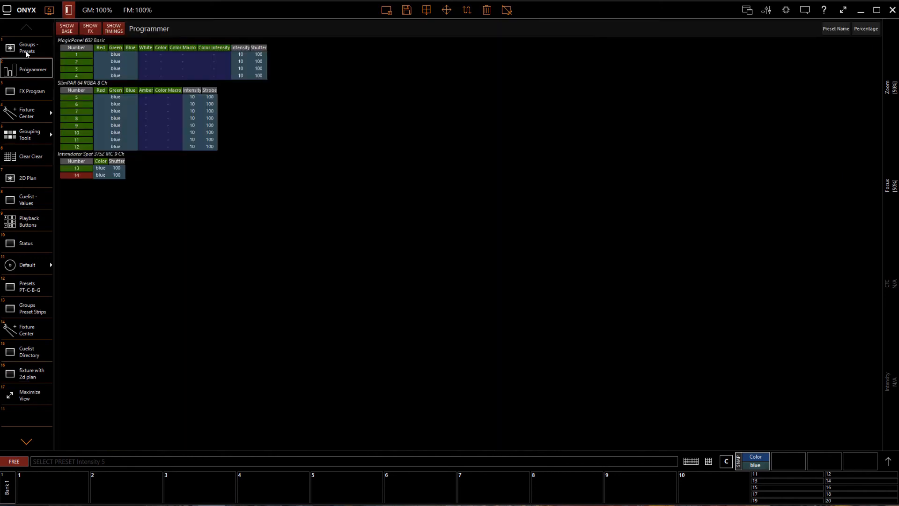
click(27, 50)
click(30, 134)
click(27, 177)
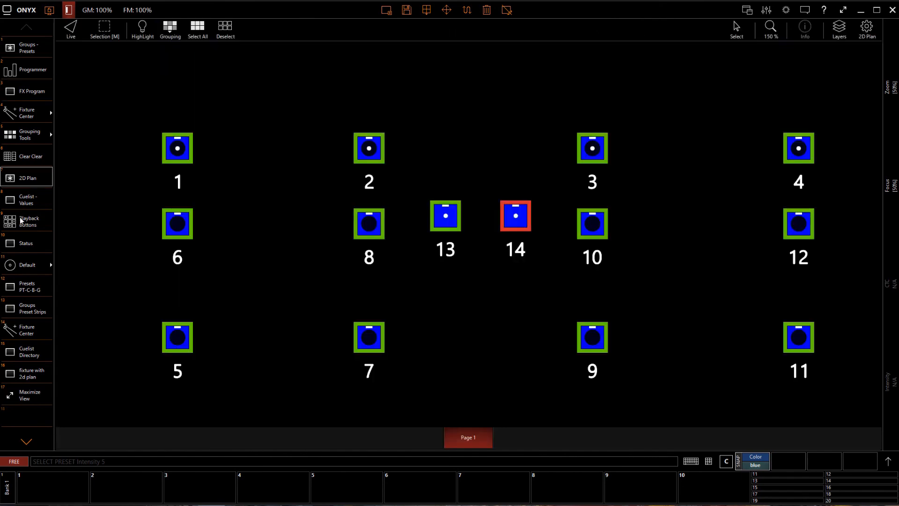
click(23, 223)
click(23, 244)
click(24, 264)
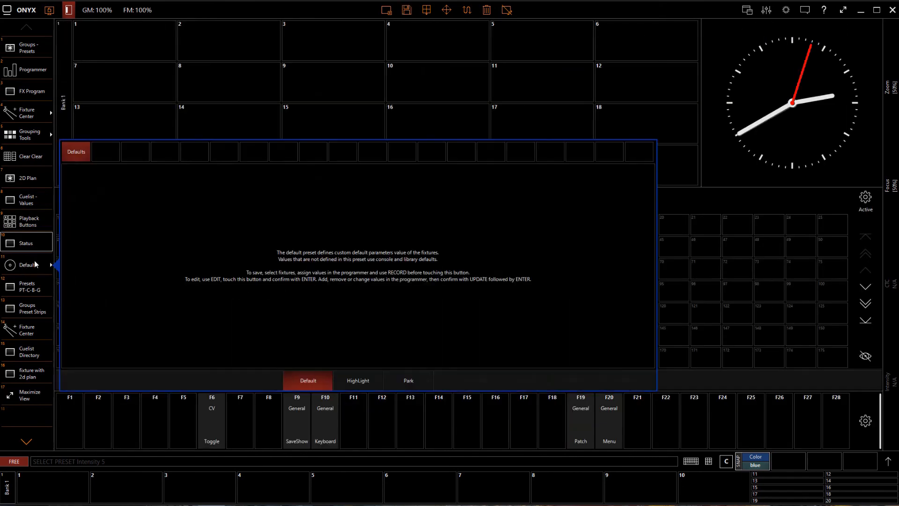
click(29, 263)
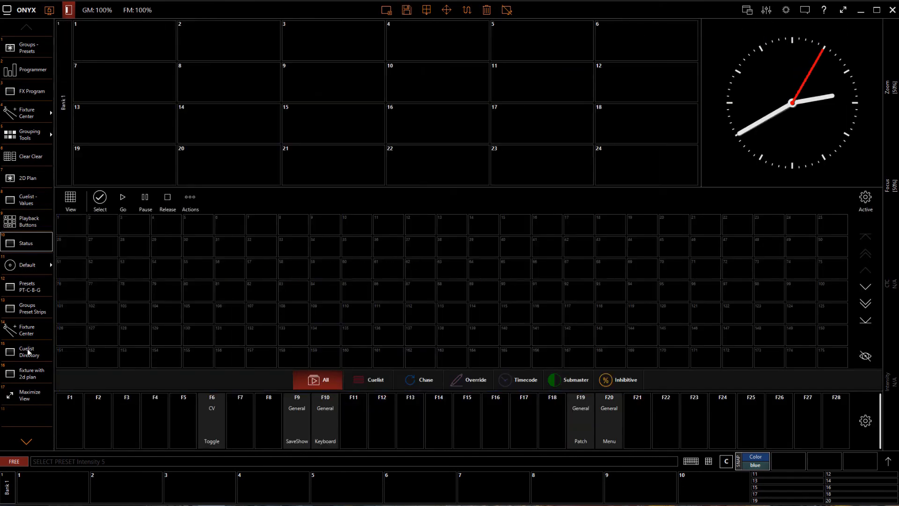
click(31, 373)
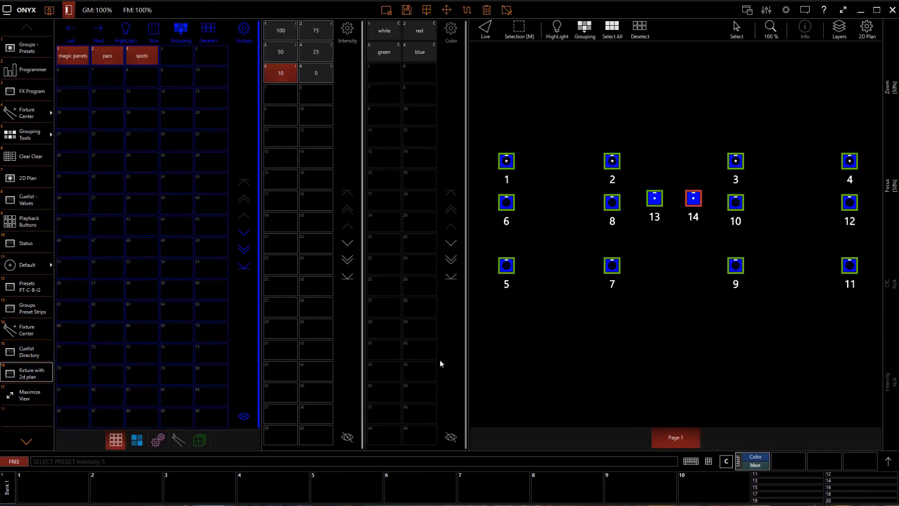